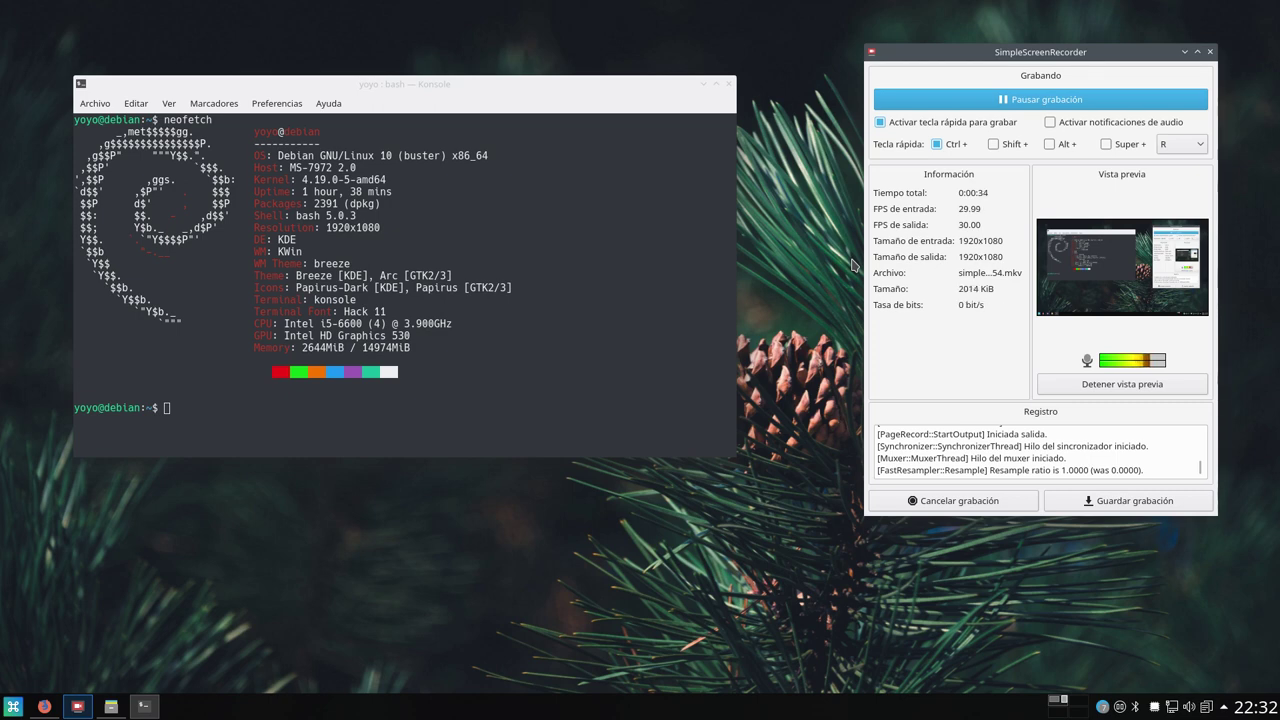
Minimize the terminal and screen recorder windows, bring up the Vídeos folder in Dolphin, and reposition its window.
left_click(702, 85)
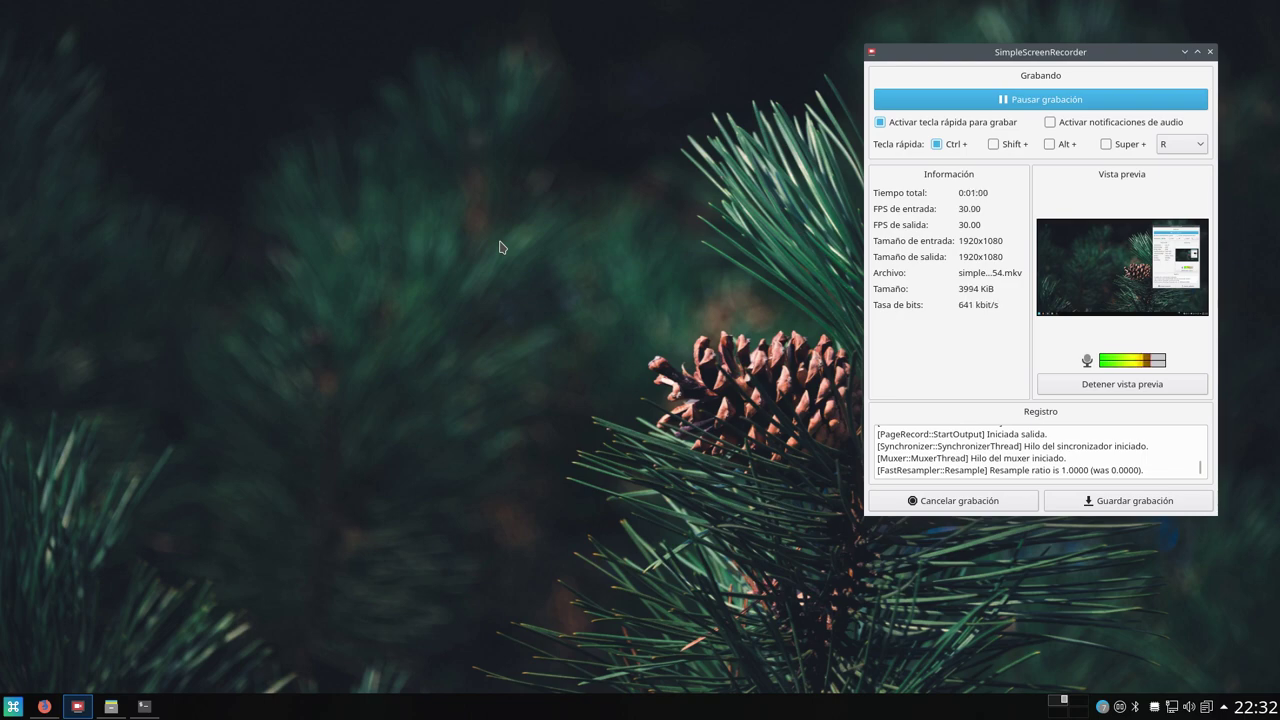
left_click(1182, 52)
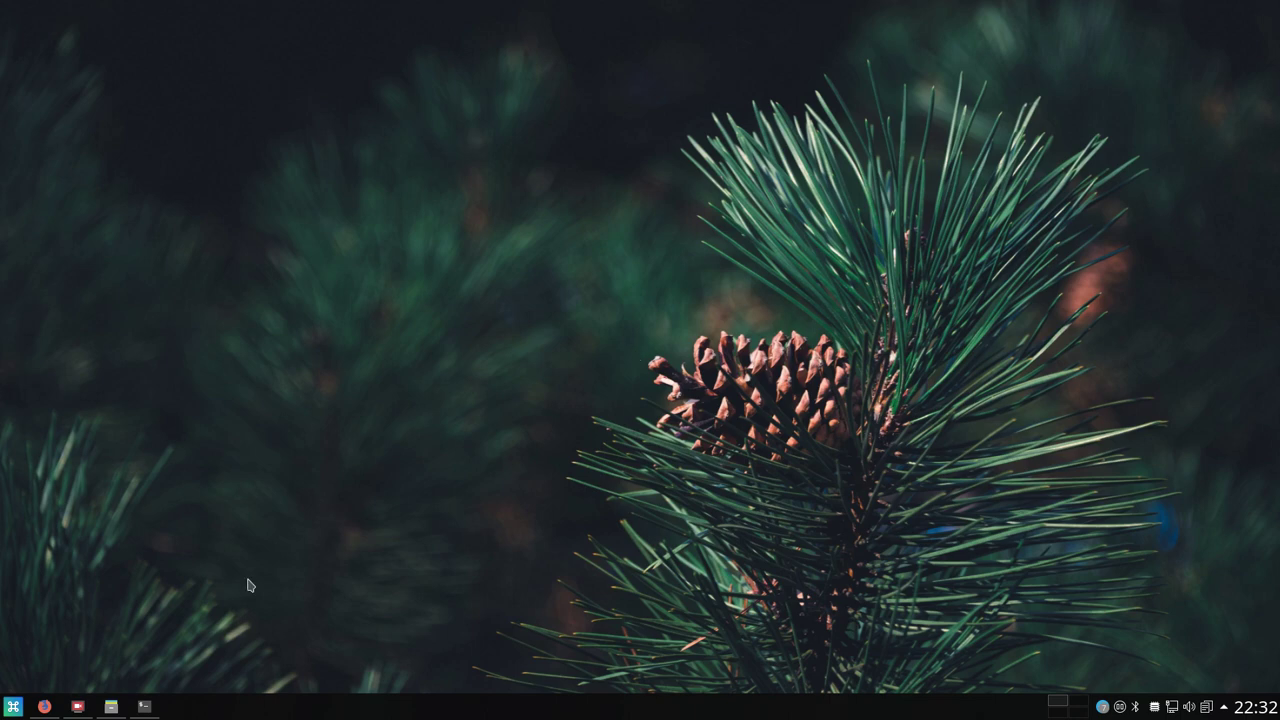
left_click(111, 706)
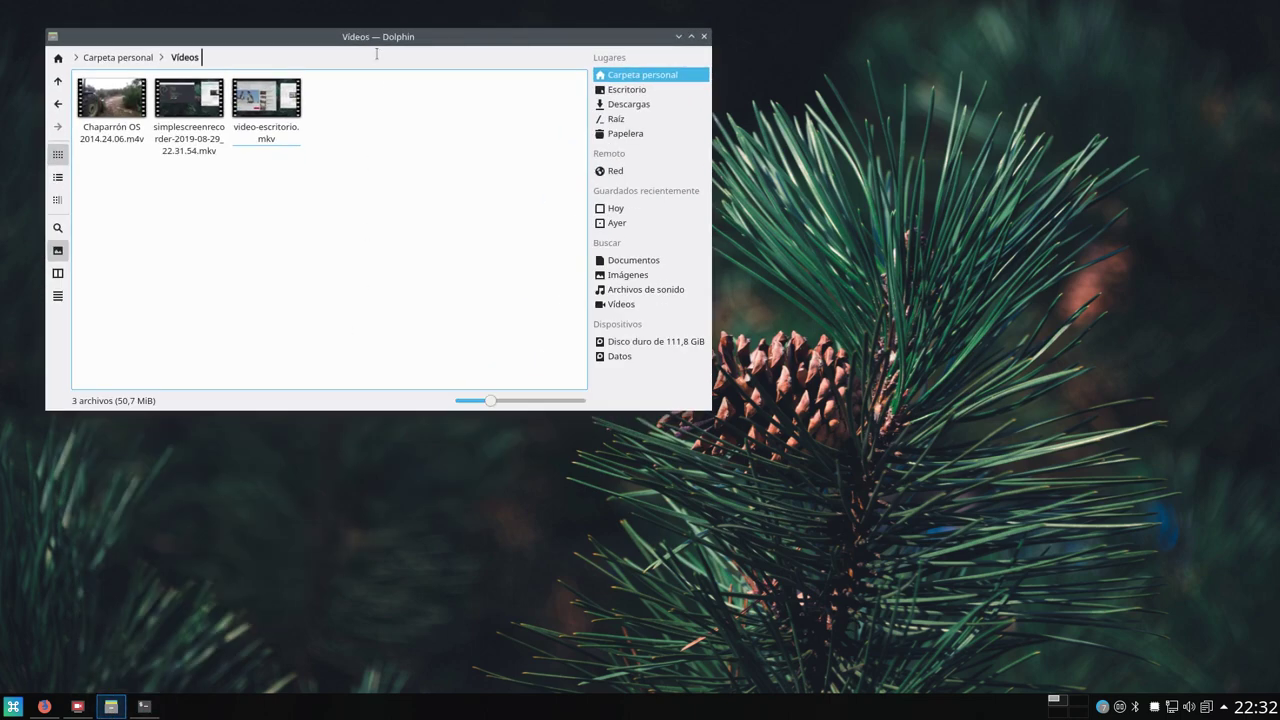
left_click_drag(380, 201, 490, 235)
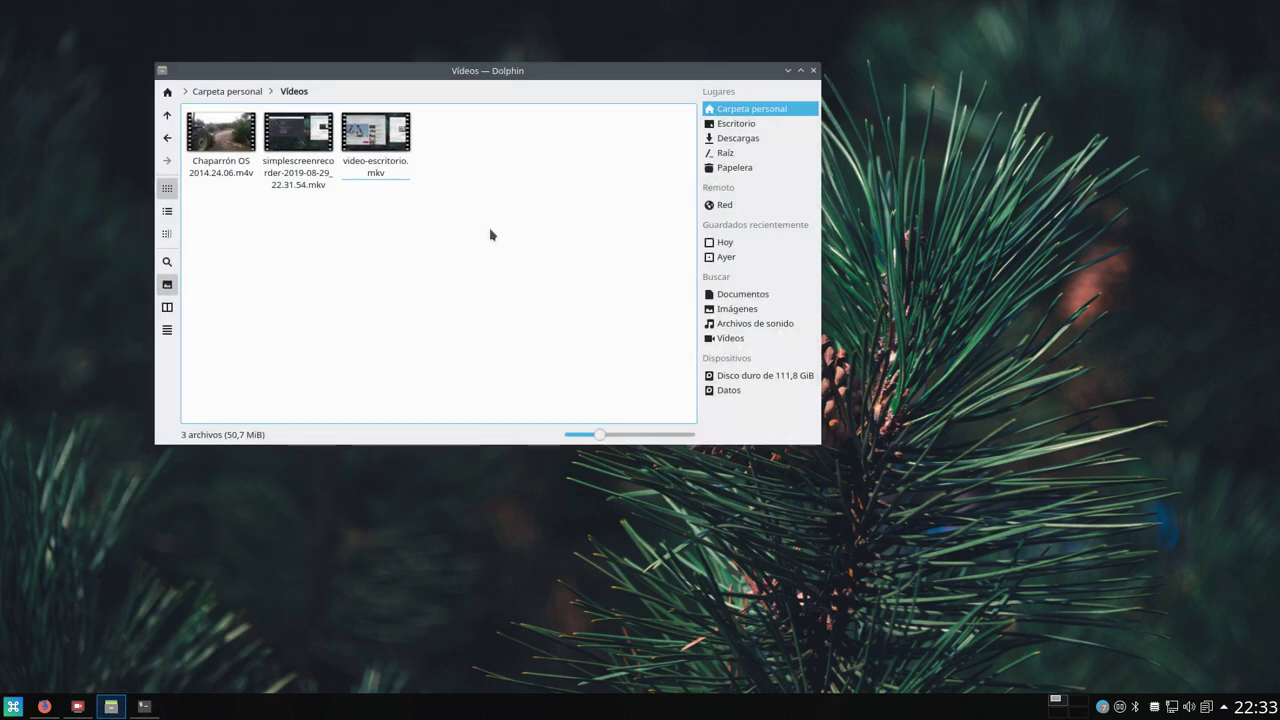
Show the SimpleScreenRecorder window beside the Vídeos folder, highlight video-escritorio.mkv, and minimize the recorder again.
left_click(77, 706)
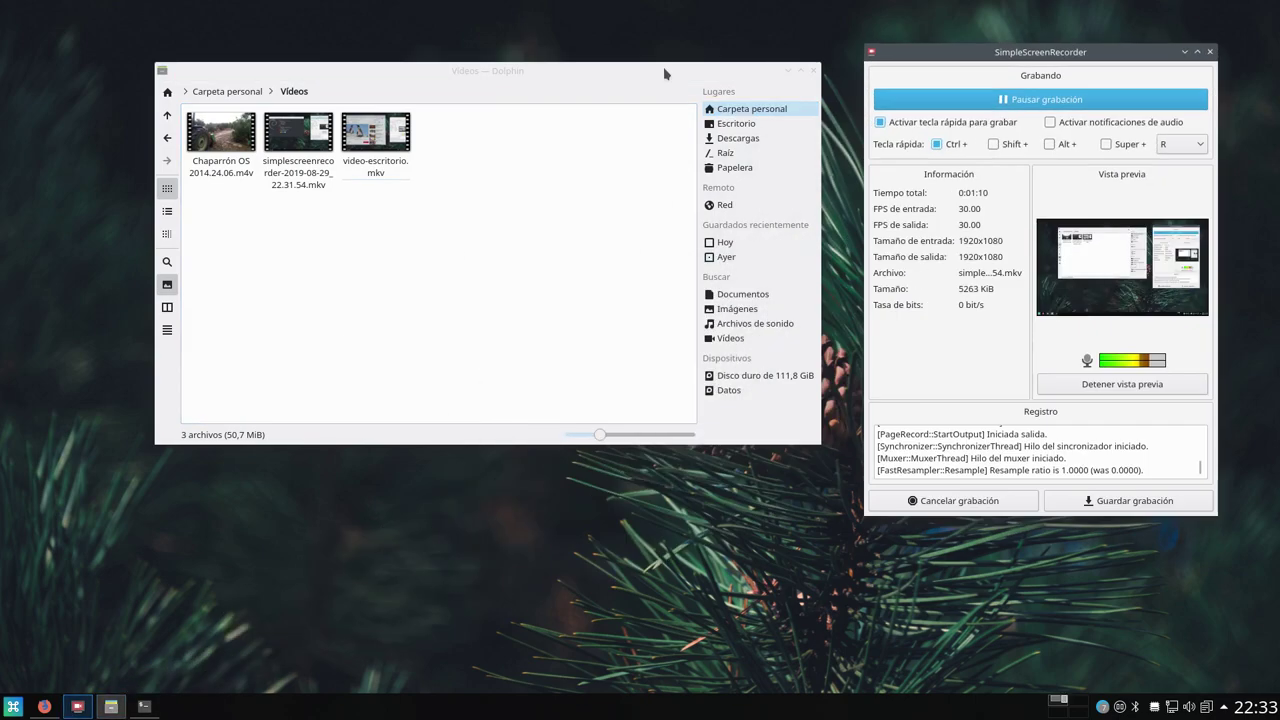
left_click_drag(586, 72, 491, 63)
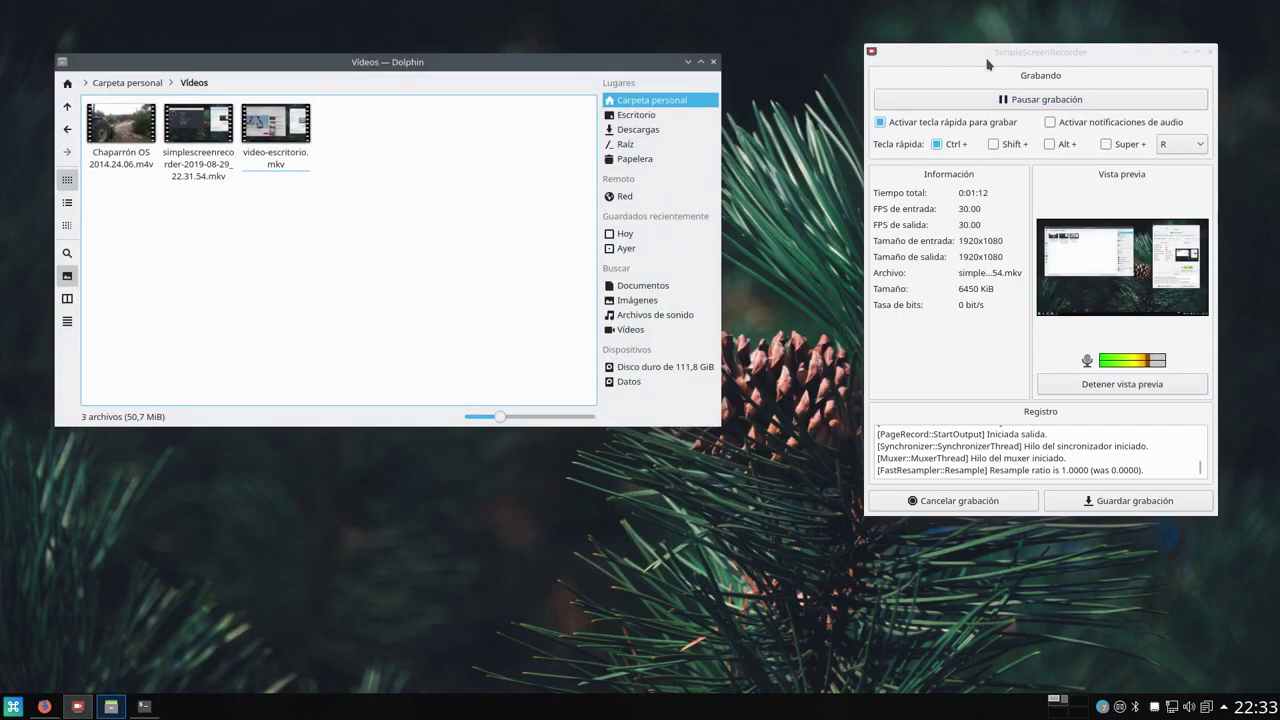
left_click(1016, 54)
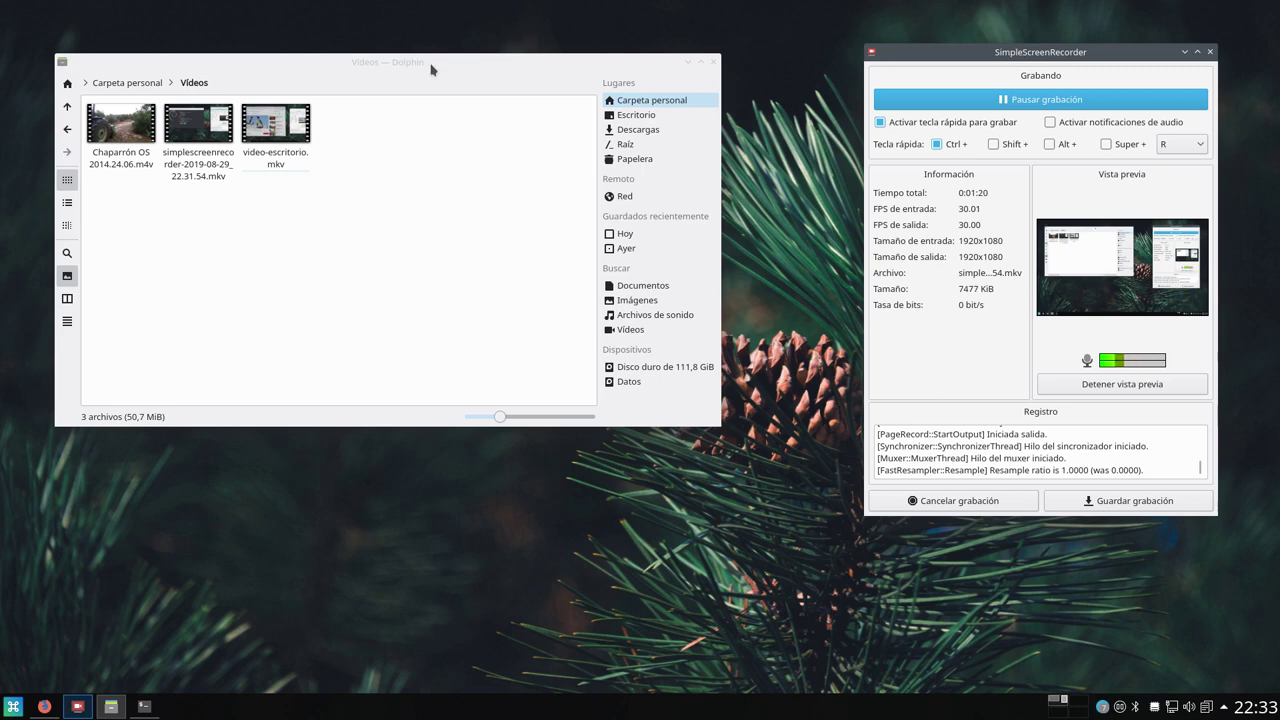
left_click_drag(428, 63, 481, 51)
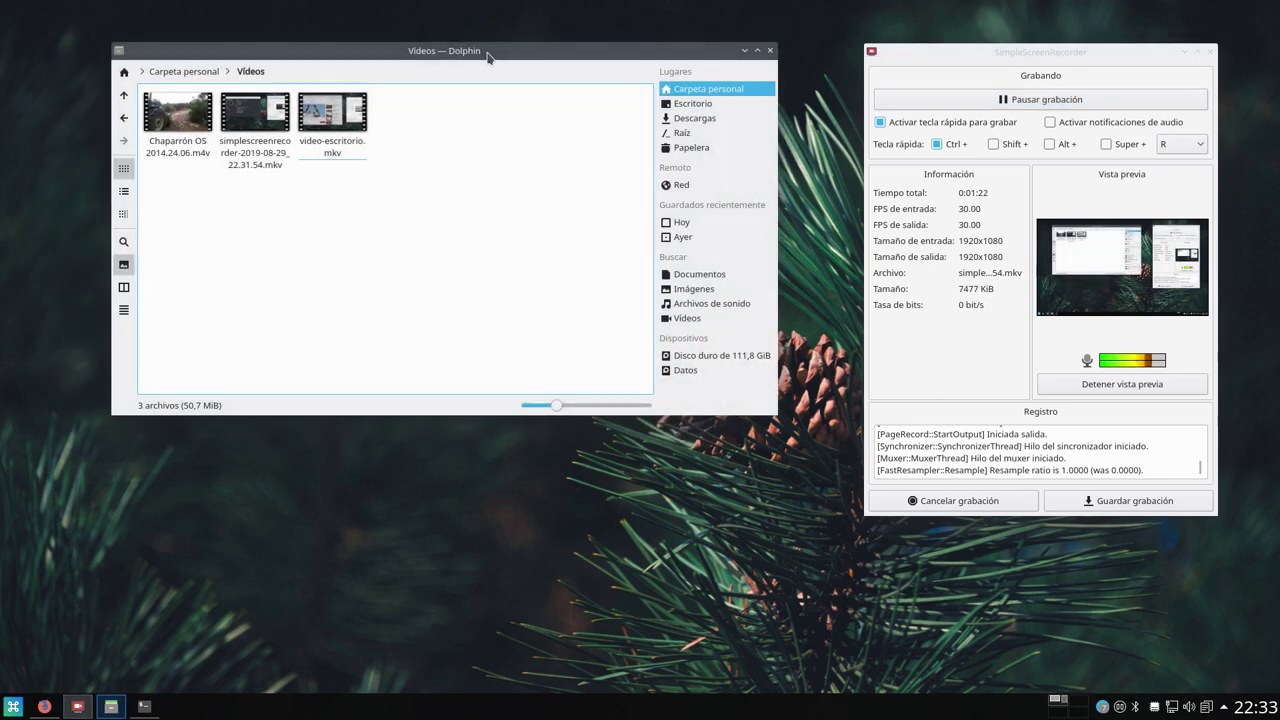
left_click(340, 130)
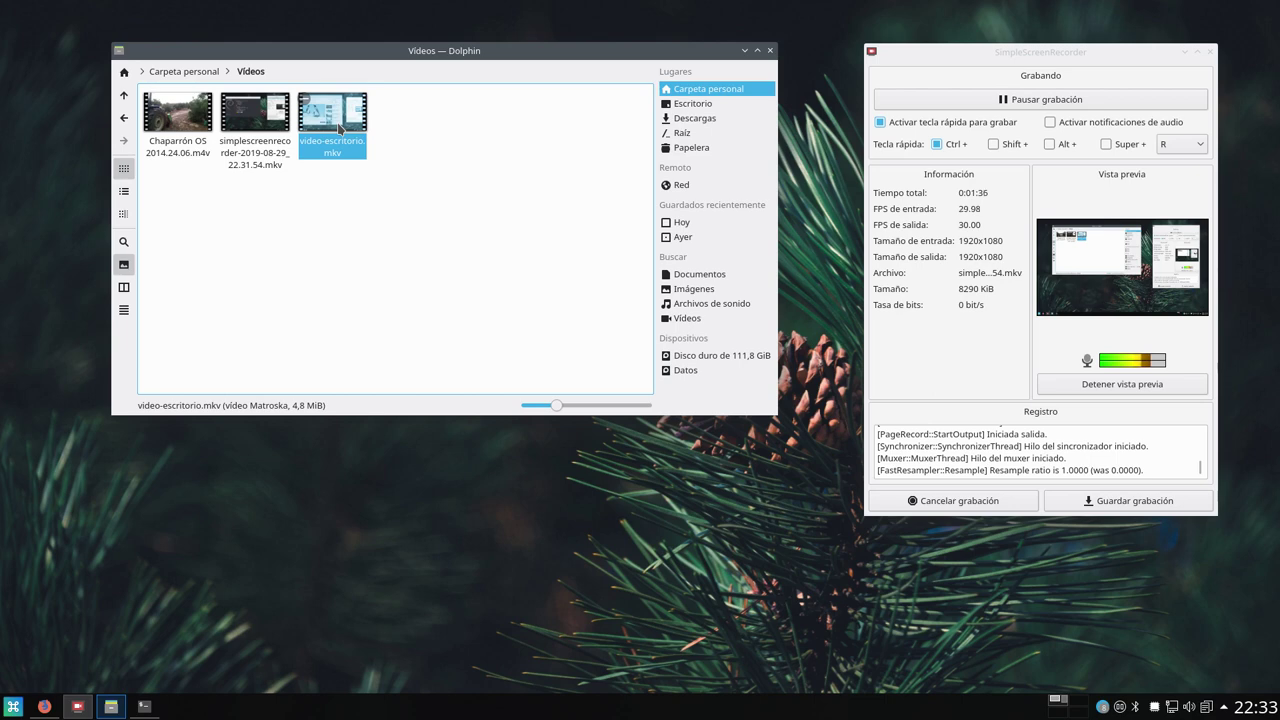
left_click(318, 246)
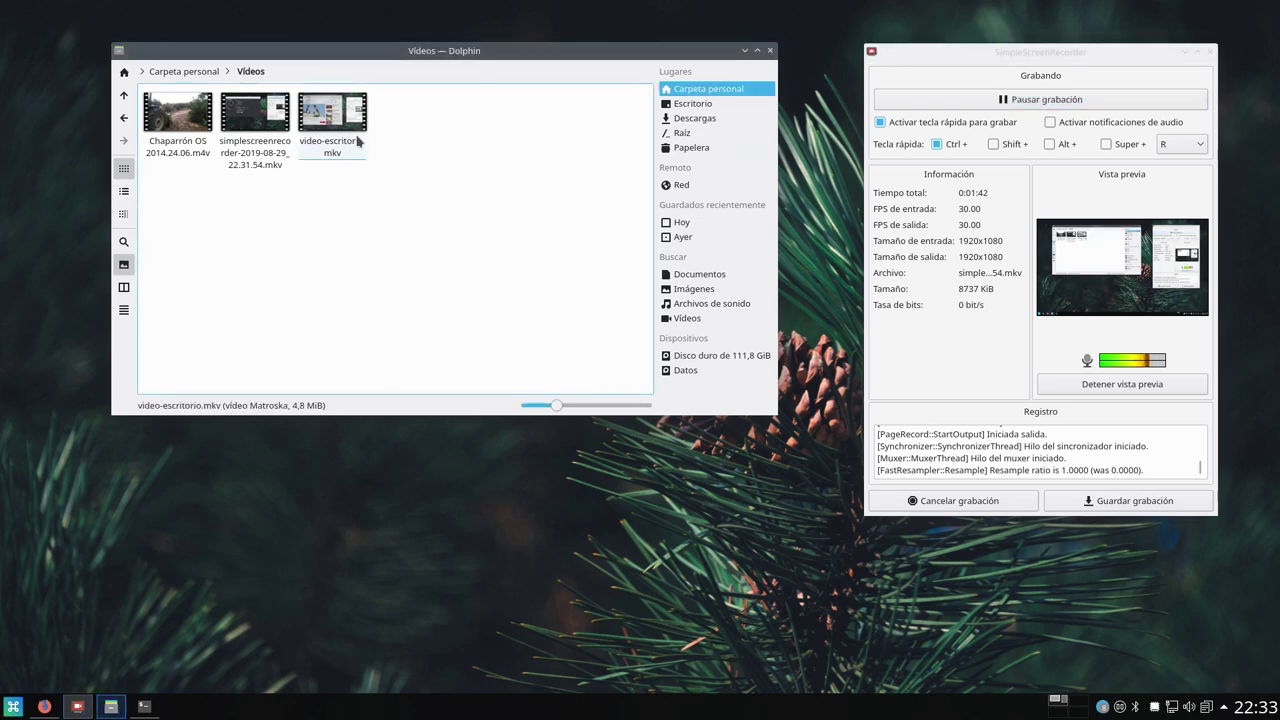
left_click(1185, 53)
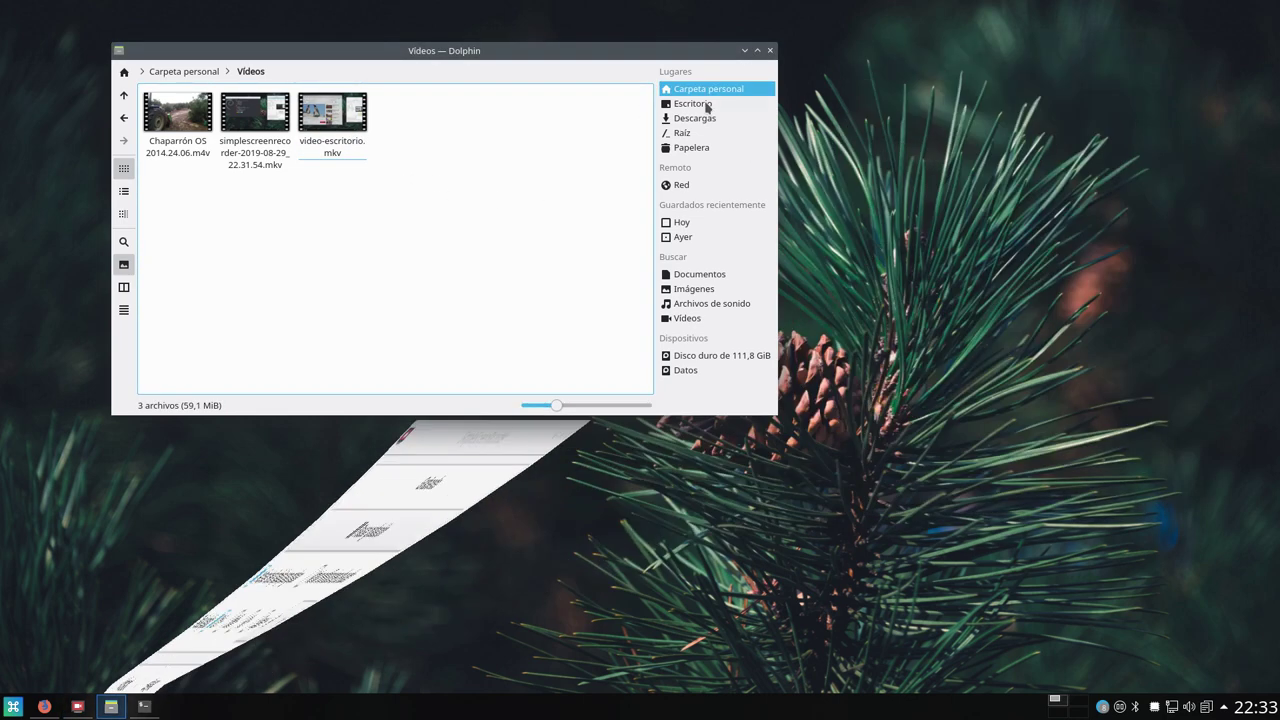
left_click_drag(494, 50, 495, 64)
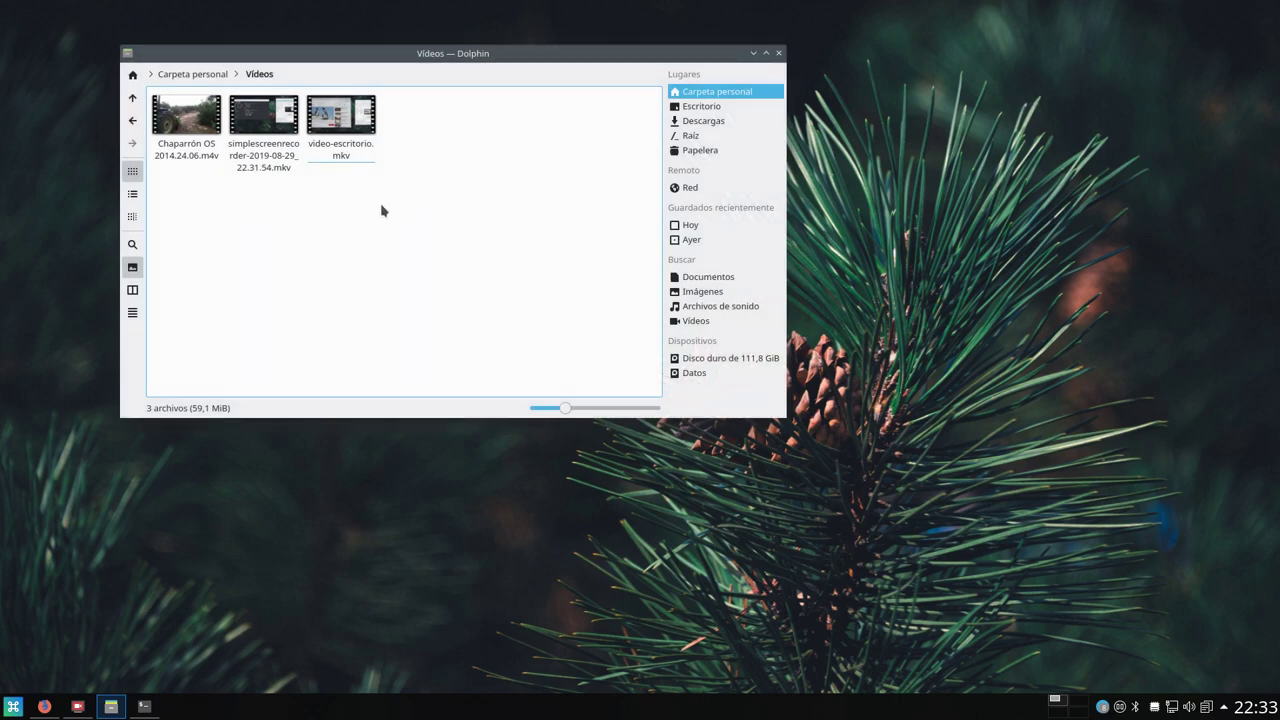
Play video-escritorio.mkv in Dragon Player to view the recording, and close the player.
left_click(349, 159)
right_click(346, 124)
left_click(405, 133)
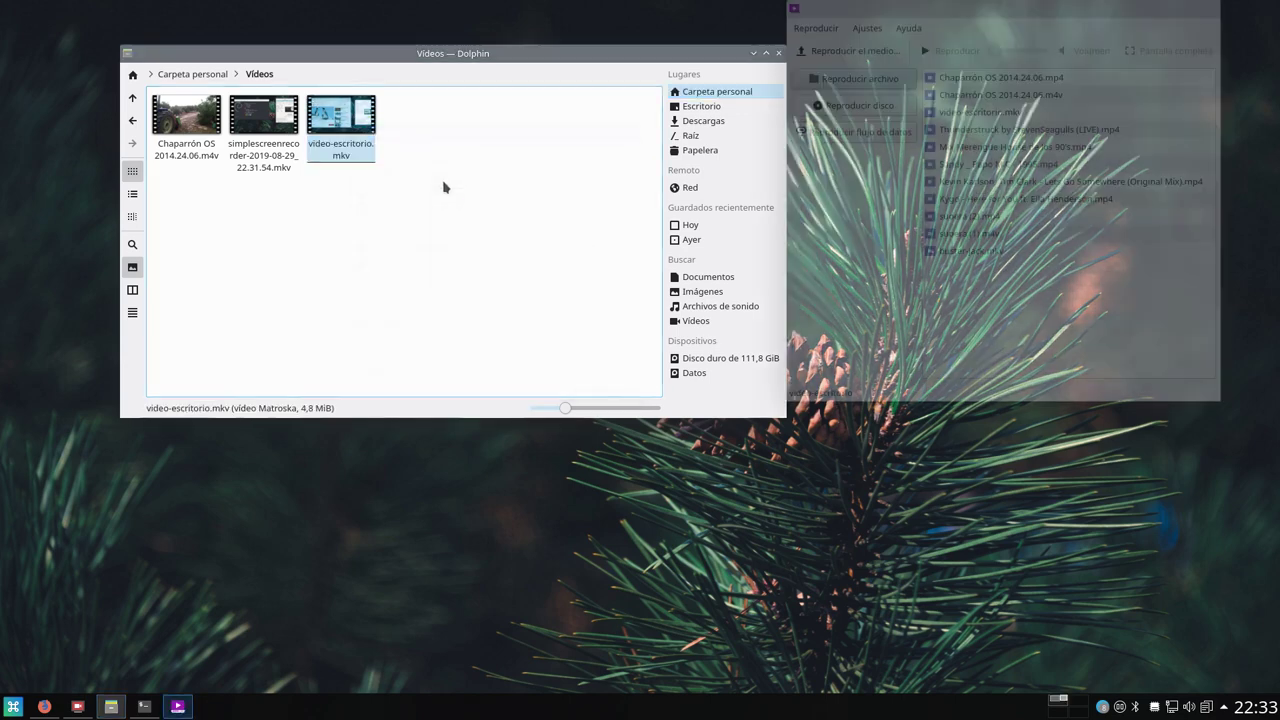
left_click_drag(838, 14, 745, 100)
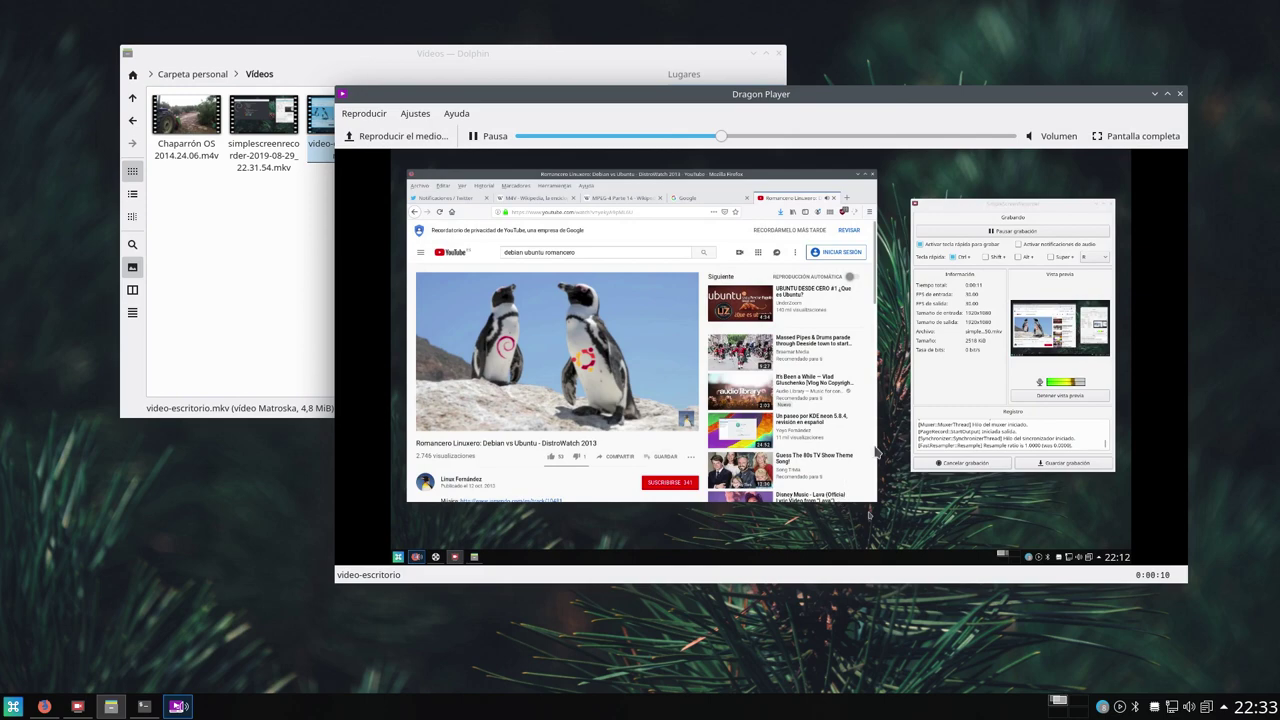
left_click(1182, 93)
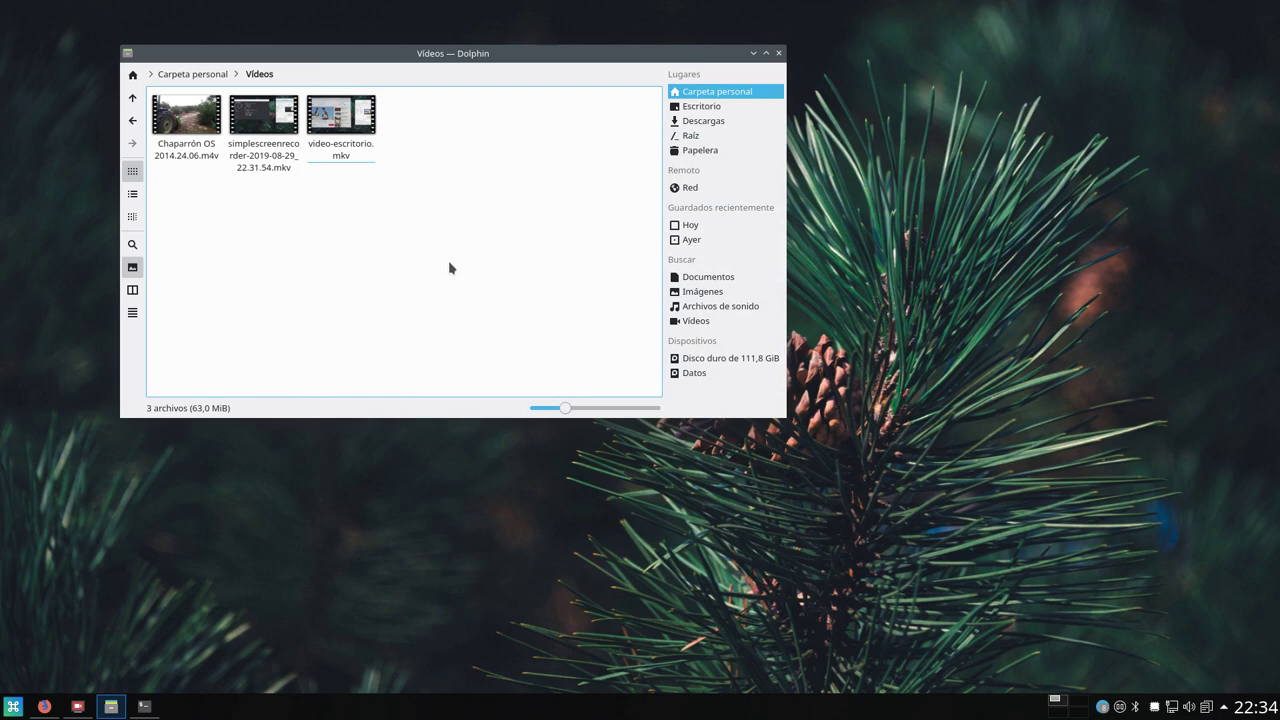
left_click(358, 131)
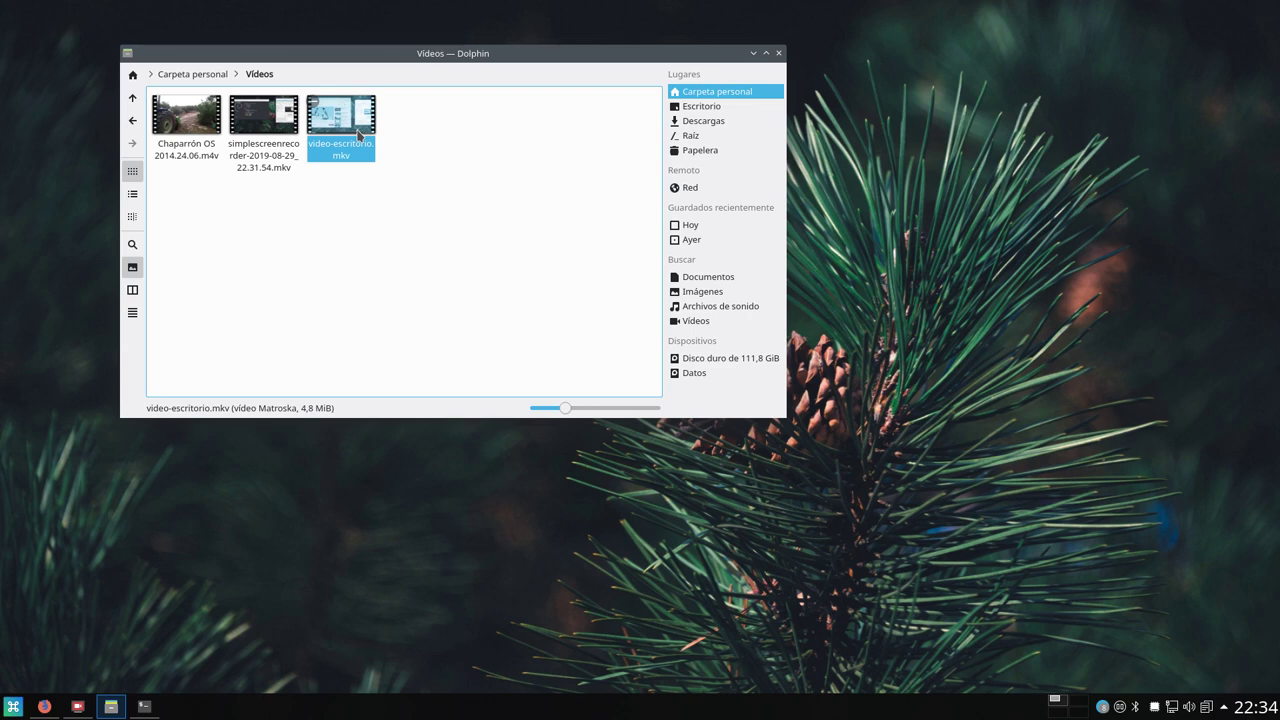
left_click(352, 218)
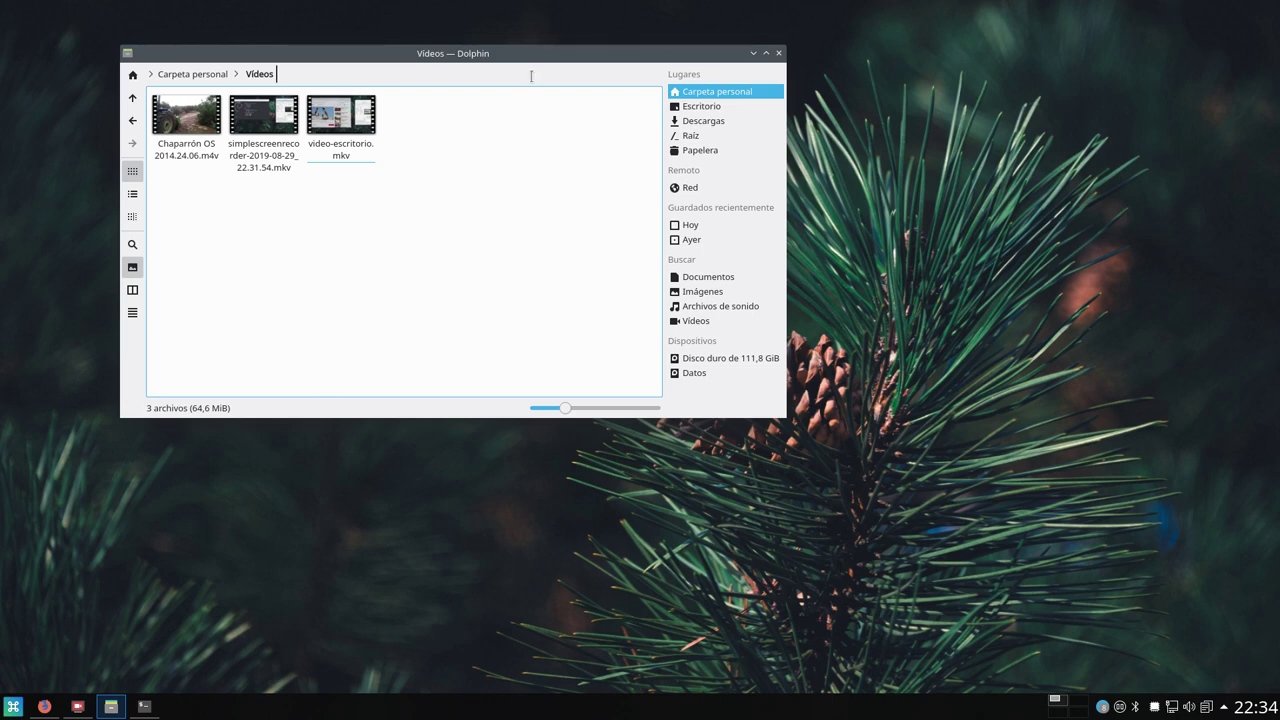
left_click_drag(522, 53, 490, 36)
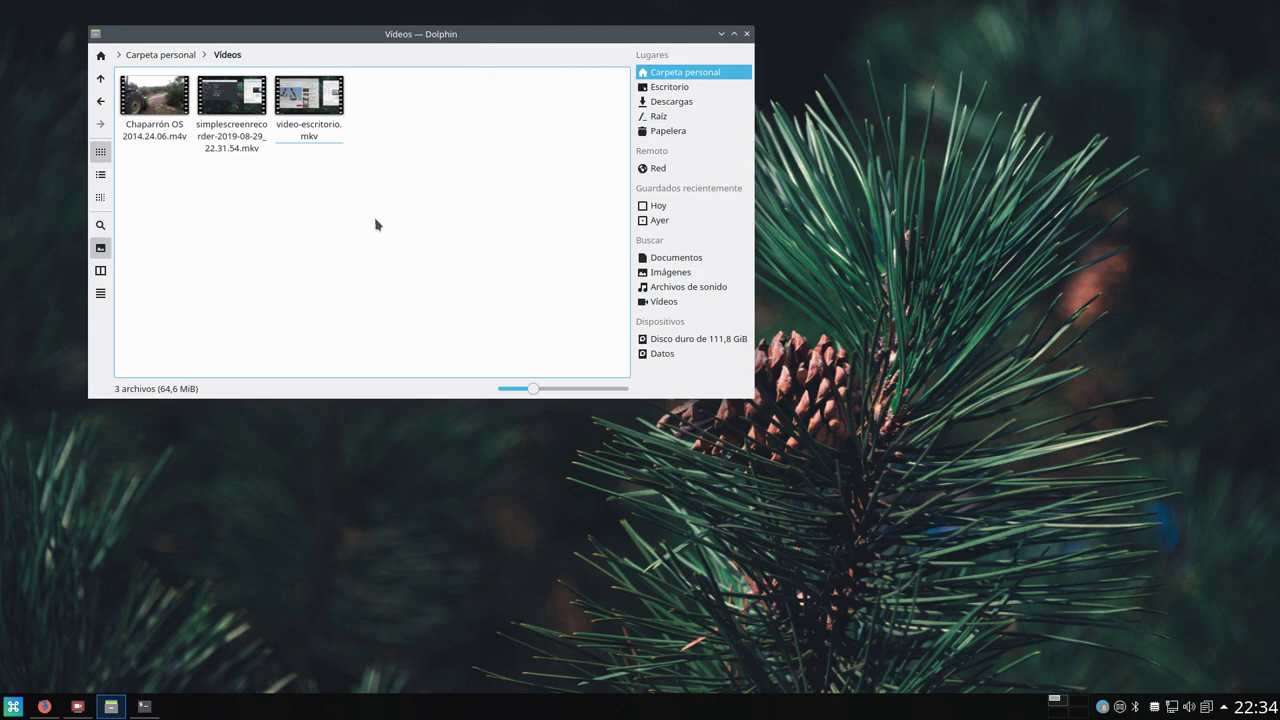
Switch to Firefox to view the M4V Wikipedia article, and return to the Chaparrón OS 2014.24.06.m4v file in Dolphin.
left_click(44, 706)
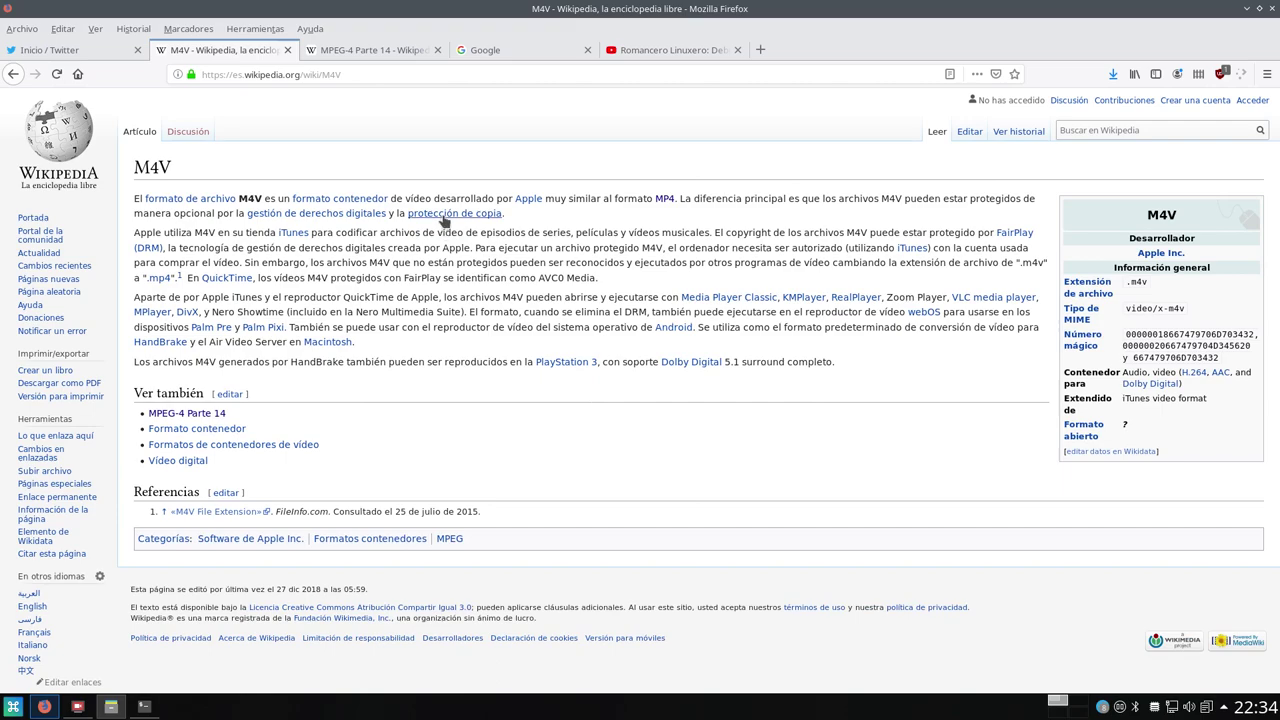
left_click(1245, 8)
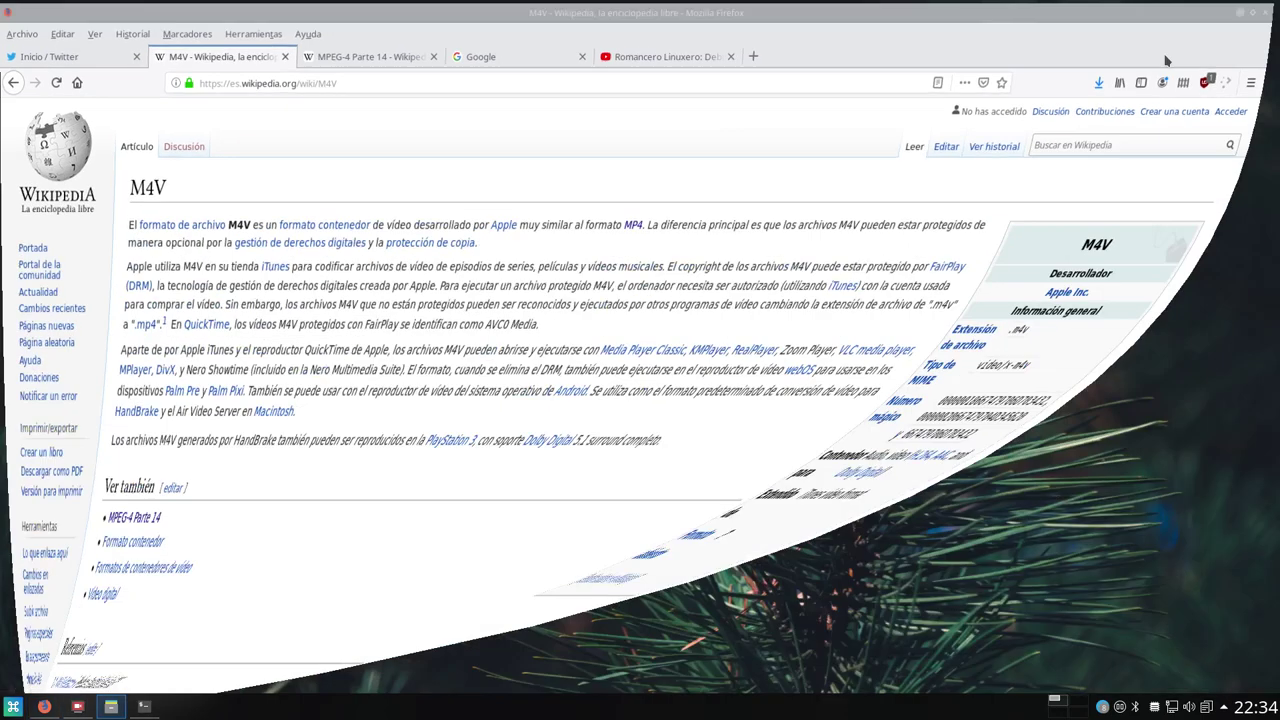
left_click(164, 142)
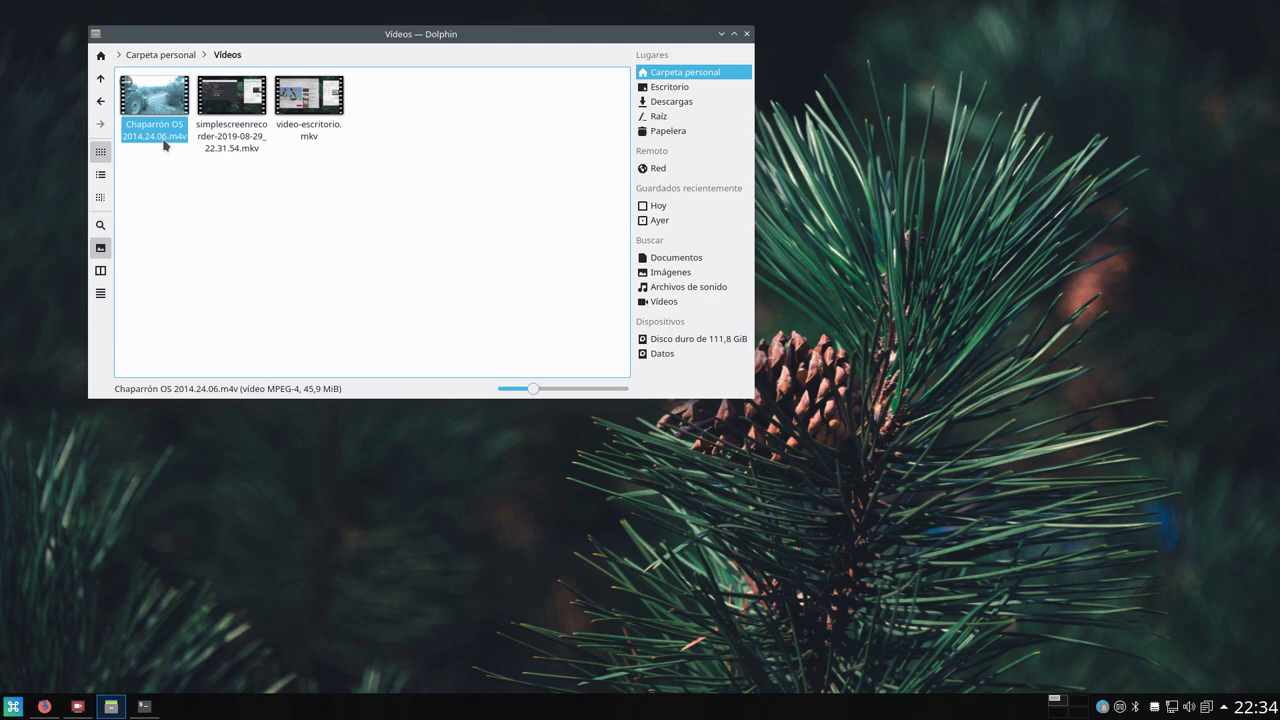
left_click(189, 226)
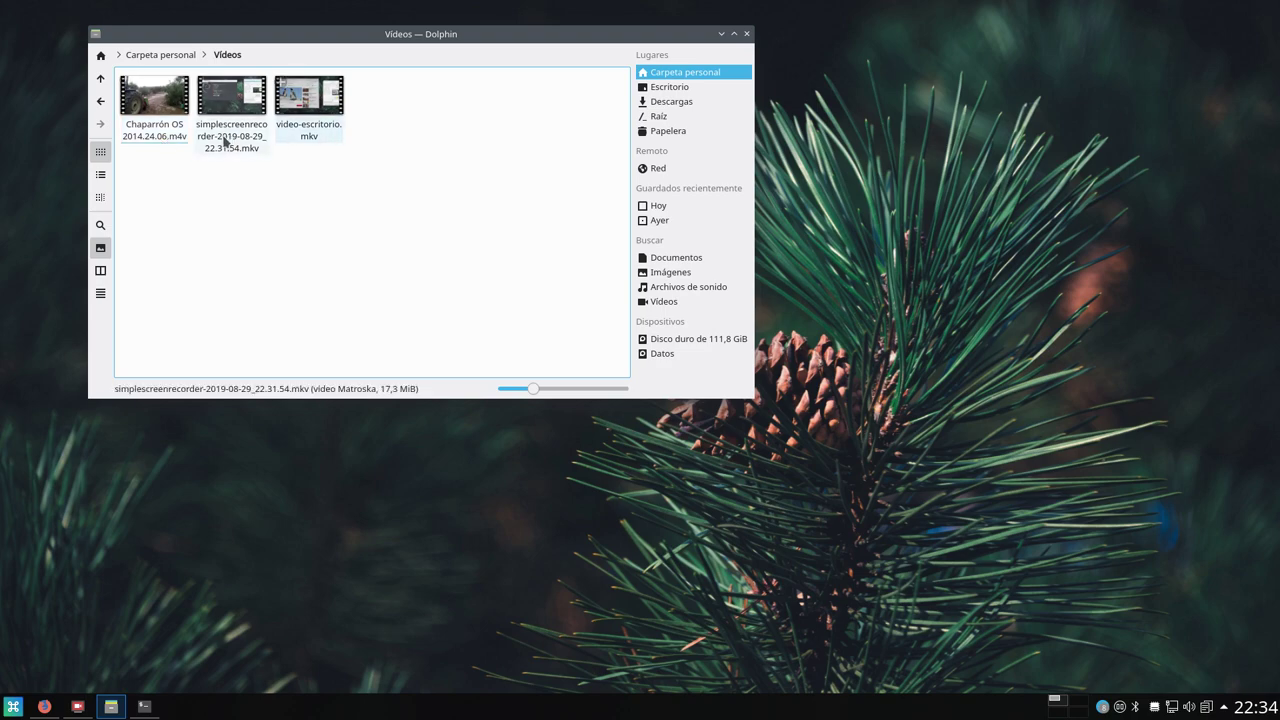
Play Chaparrón OS 2014.24.06.m4v in Dragon Player, jump back to an earlier part of the clip, and close the player.
left_click(177, 138)
right_click(167, 107)
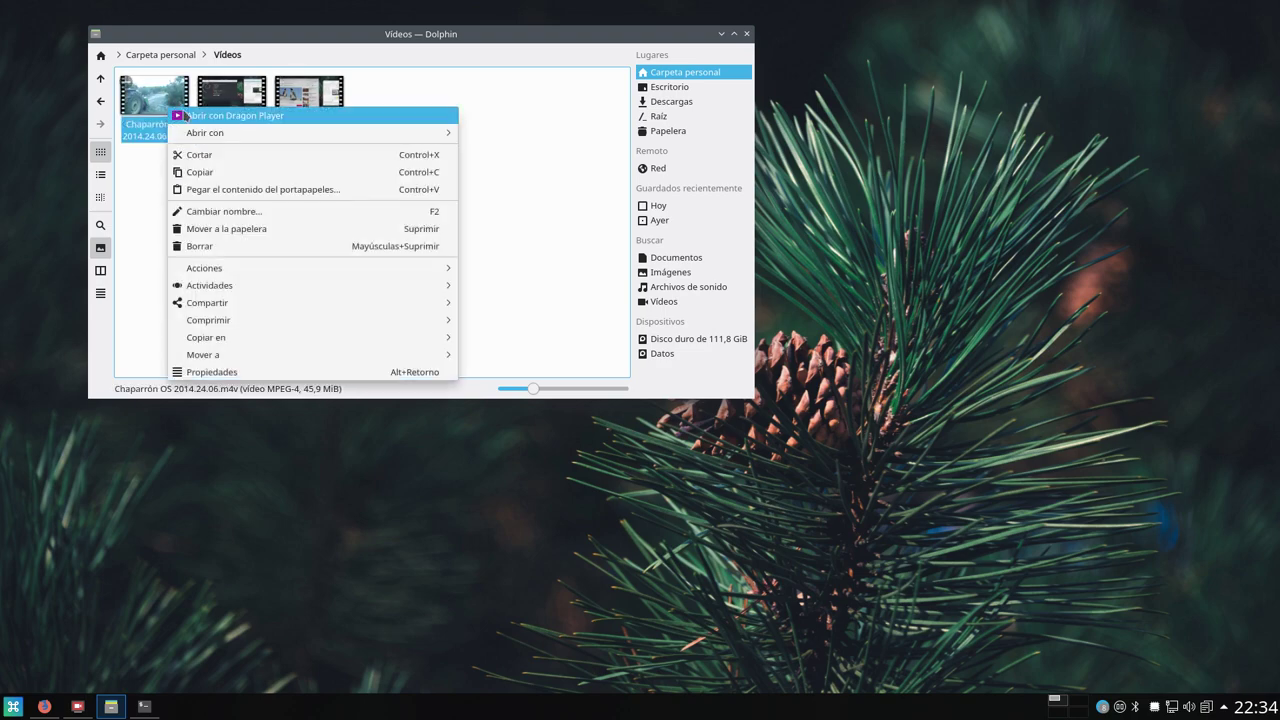
left_click(205, 117)
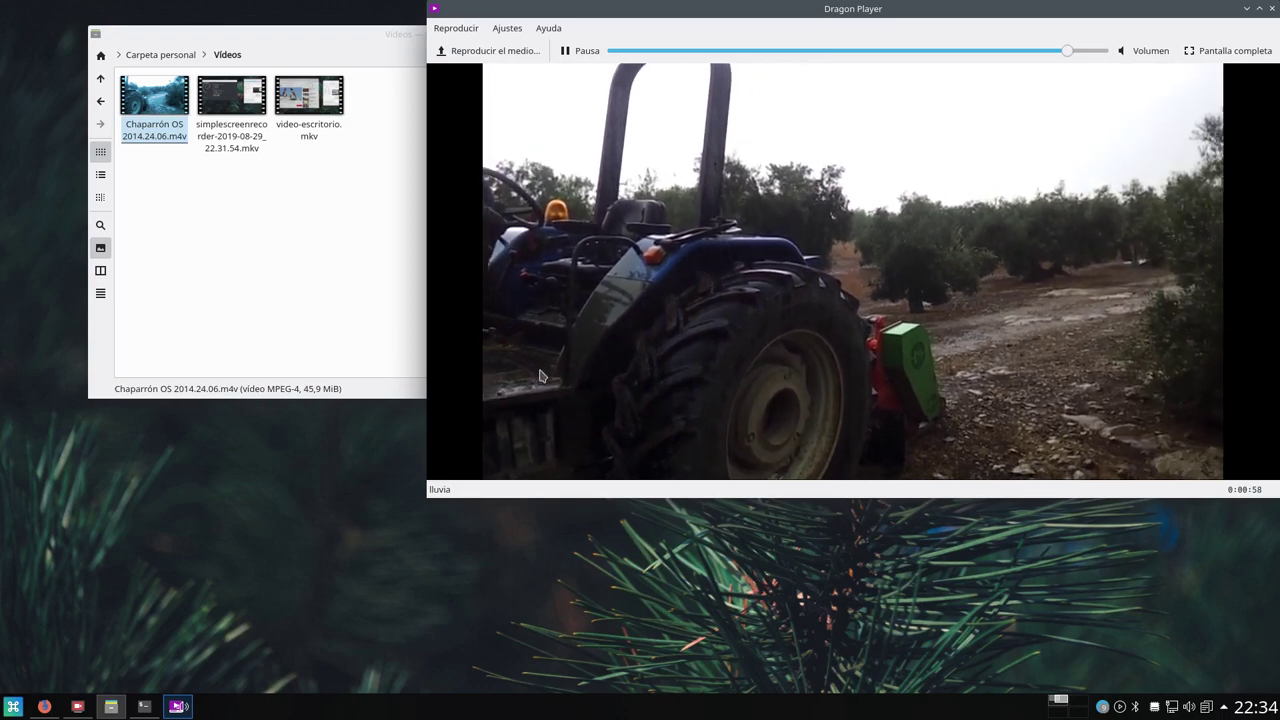
left_click_drag(883, 9, 766, 66)
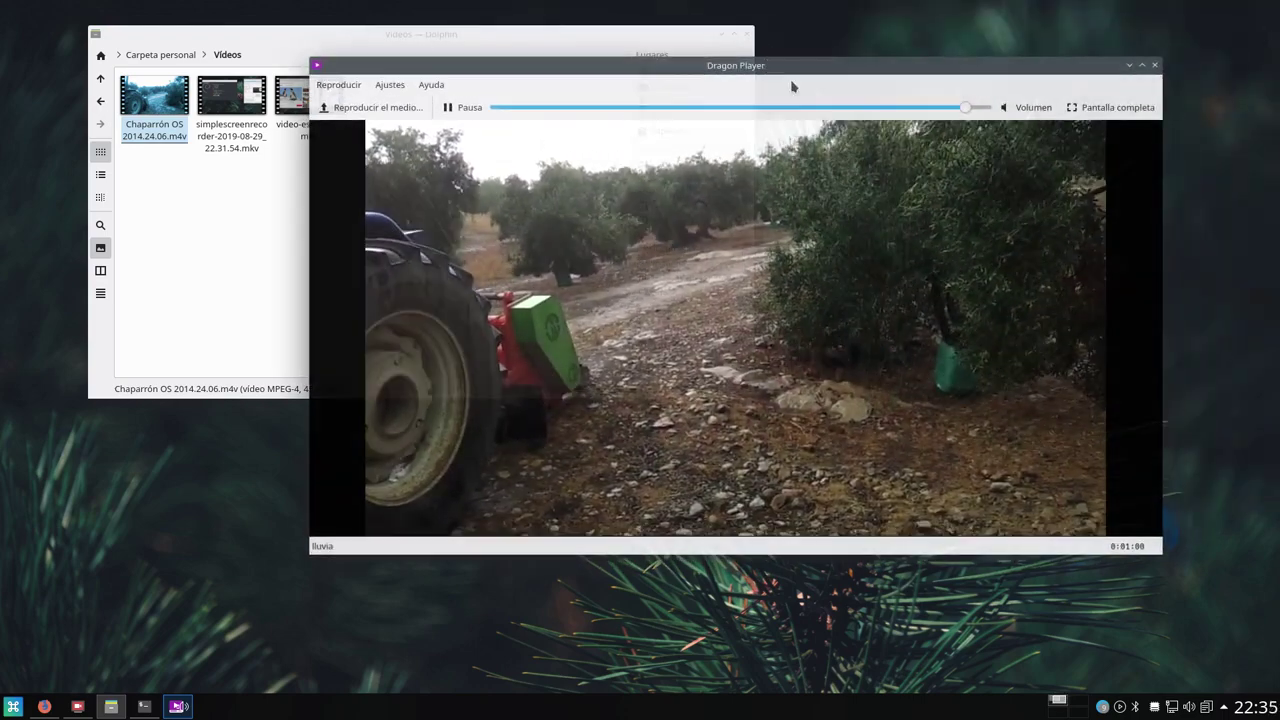
left_click(615, 107)
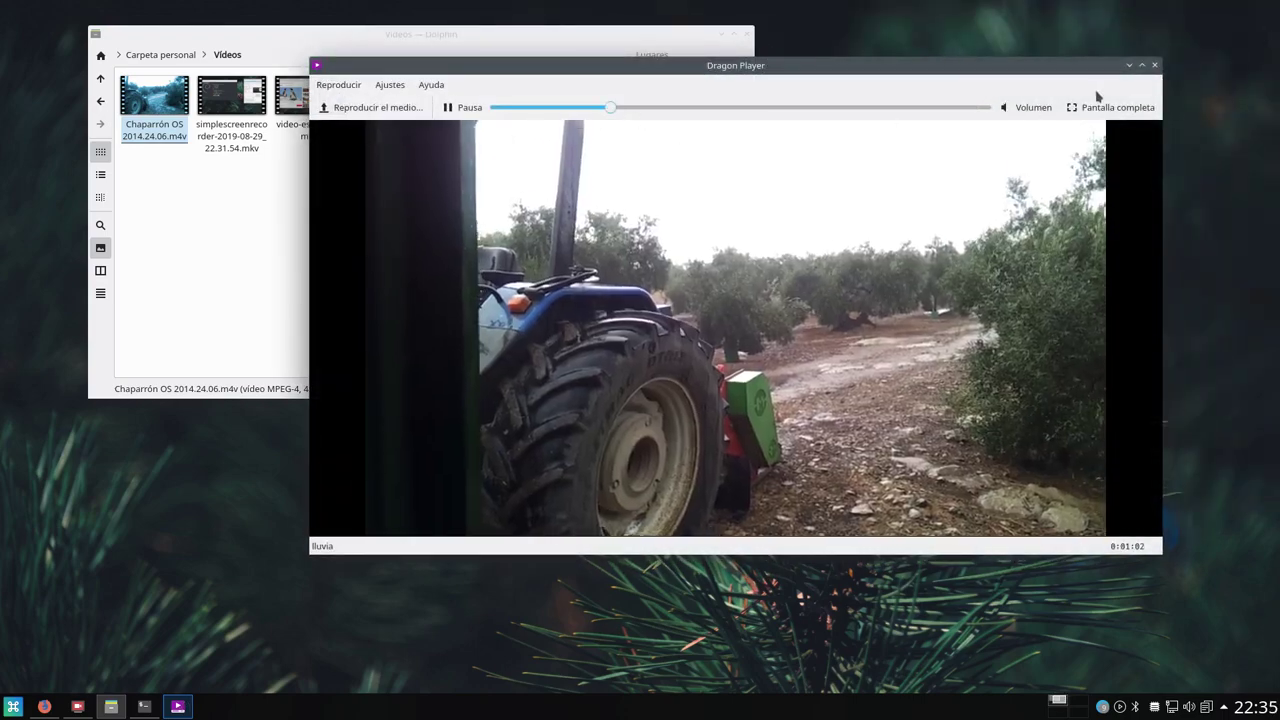
left_click(1153, 65)
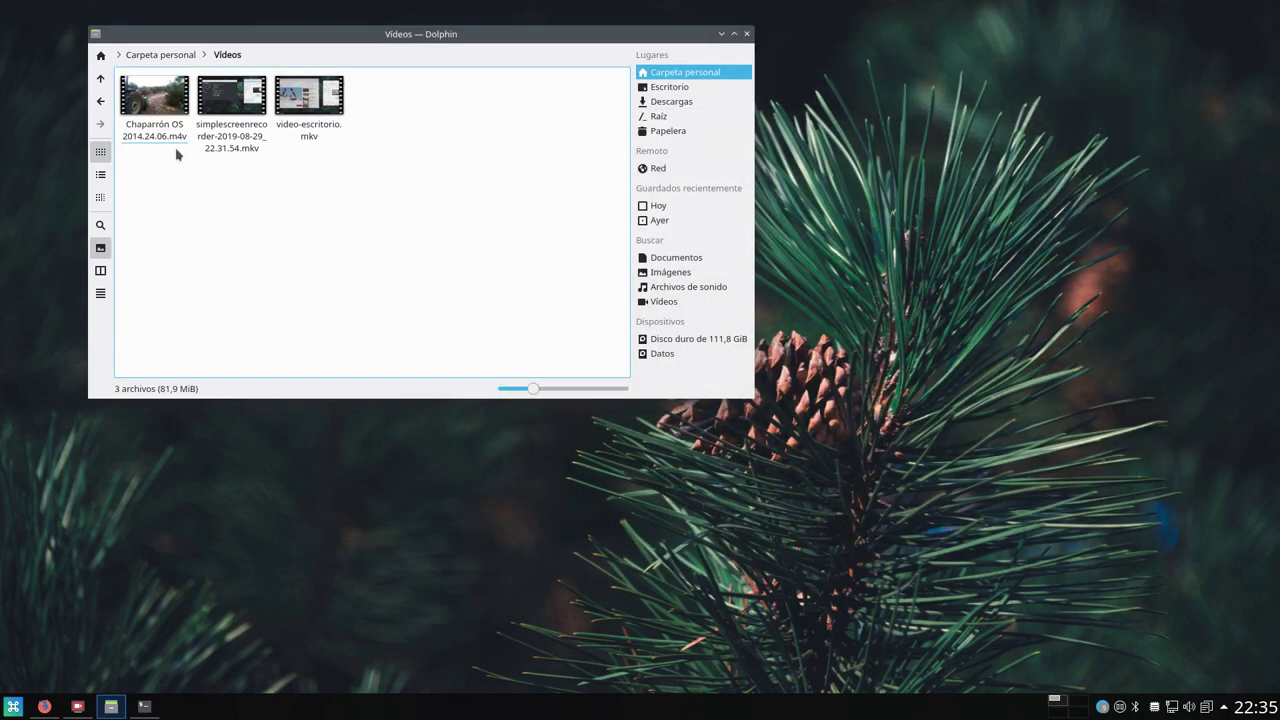
Read the M4V and MPEG-4 Parte 14 Wikipedia articles in Firefox, and minimize the browser.
left_click(214, 210)
left_click(44, 706)
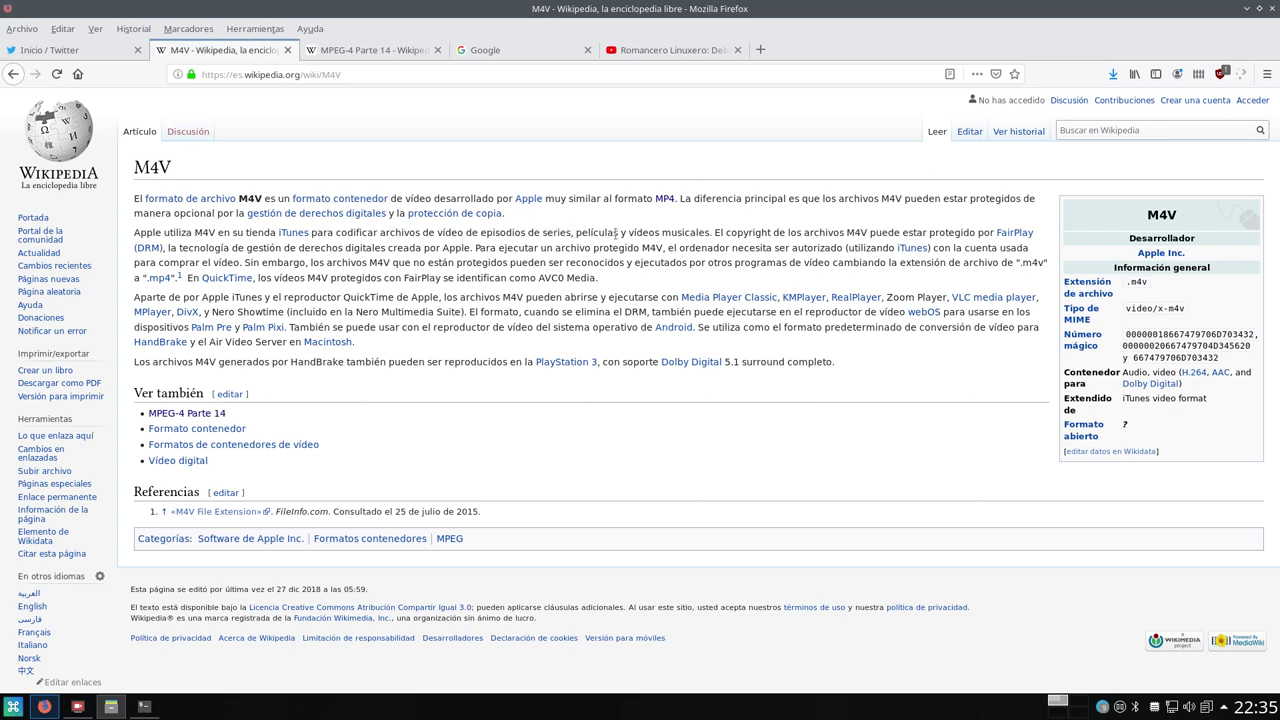
left_click(384, 53)
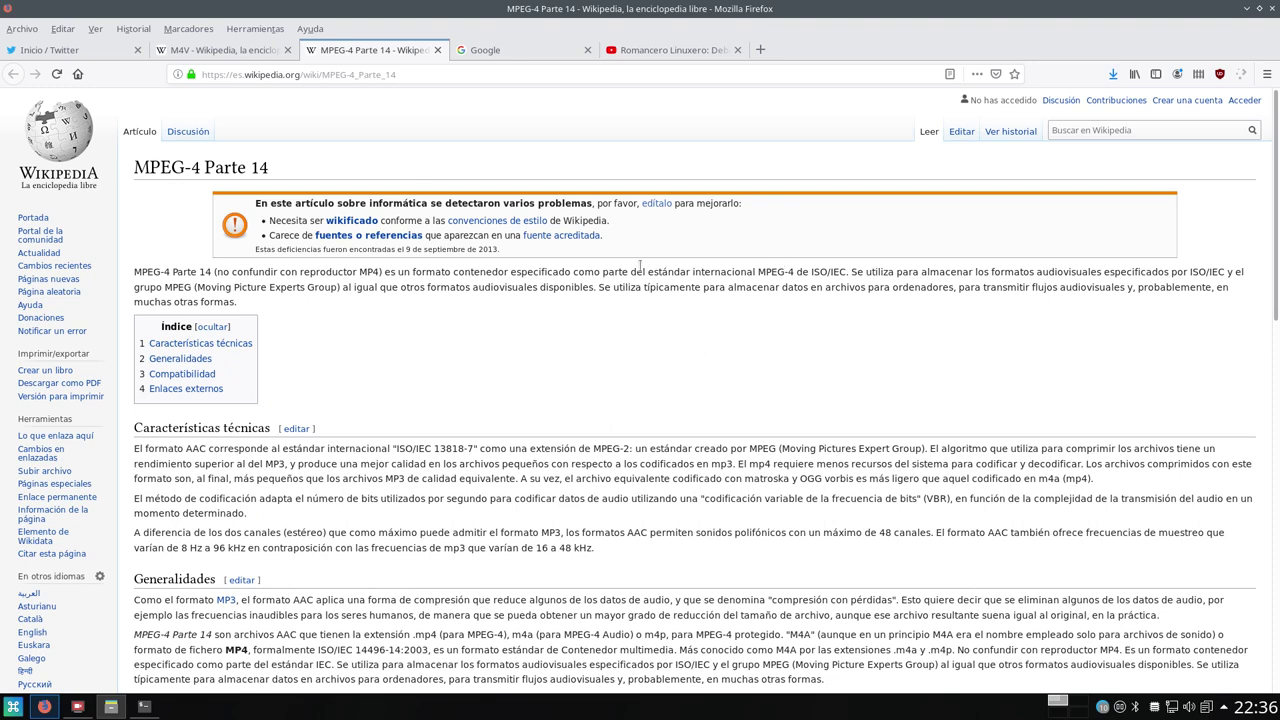
left_click(1246, 8)
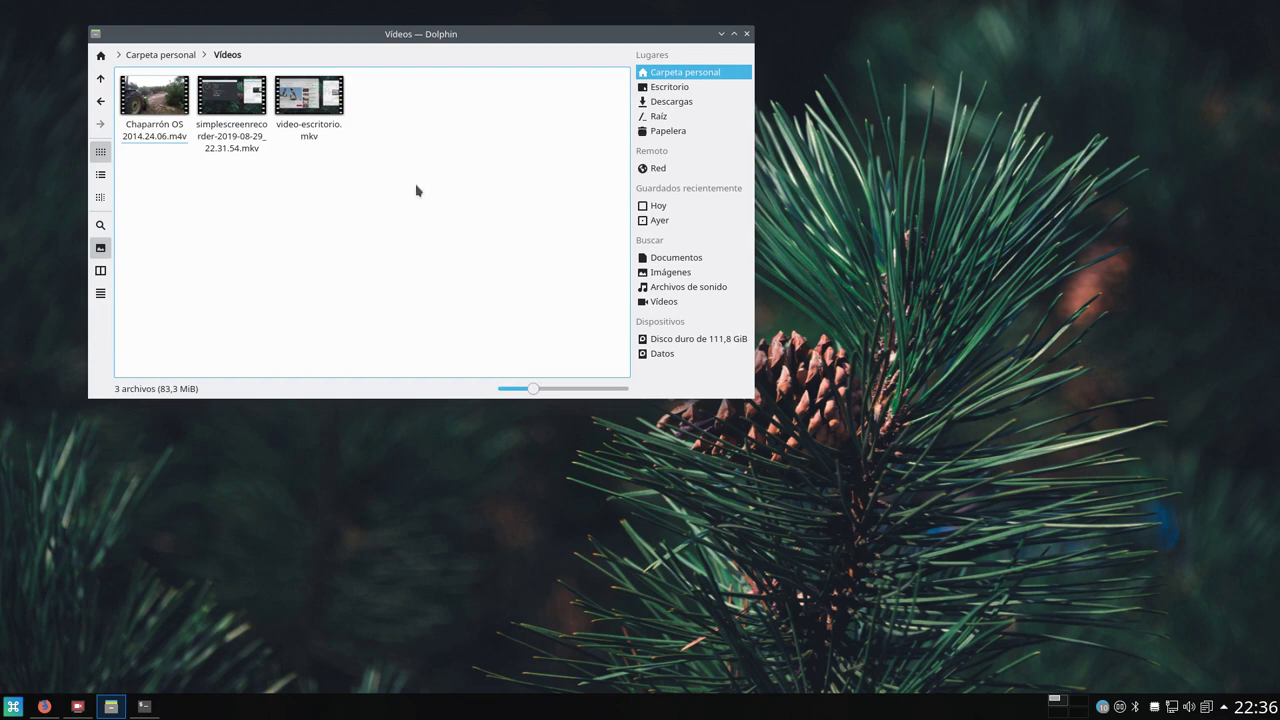
left_click_drag(466, 34, 470, 39)
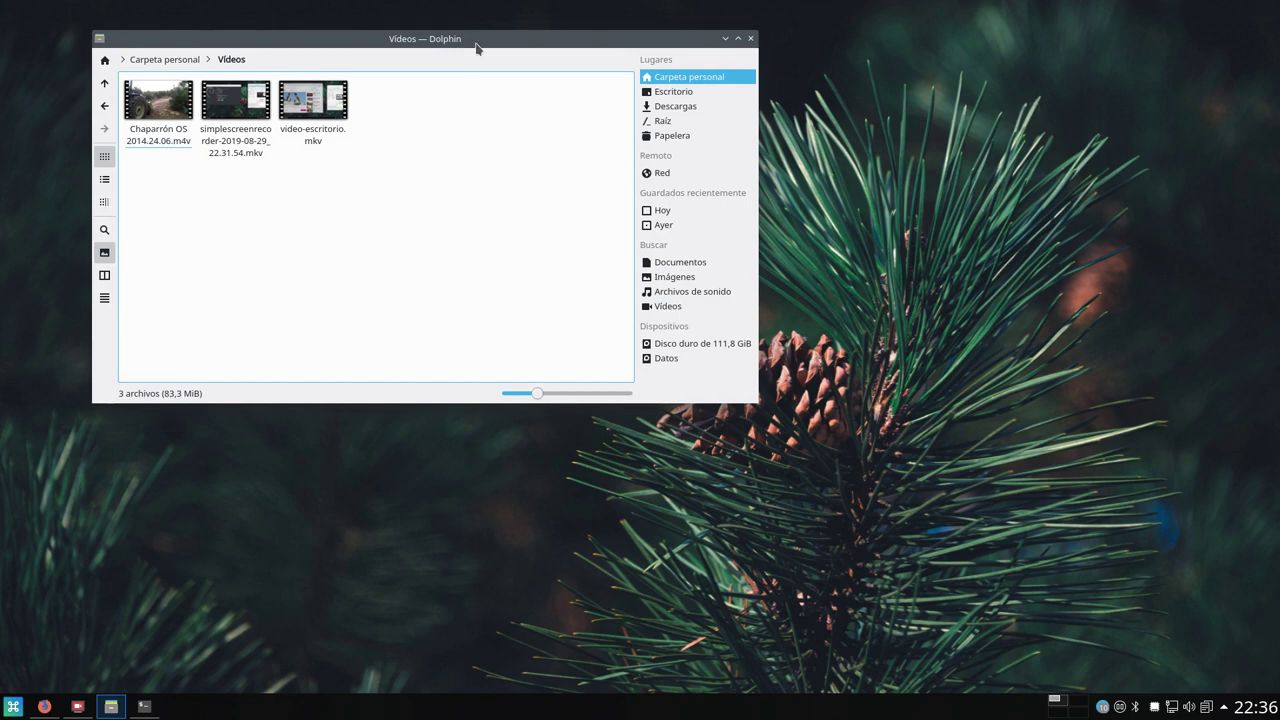
left_click_drag(477, 47, 462, 44)
left_click(312, 110)
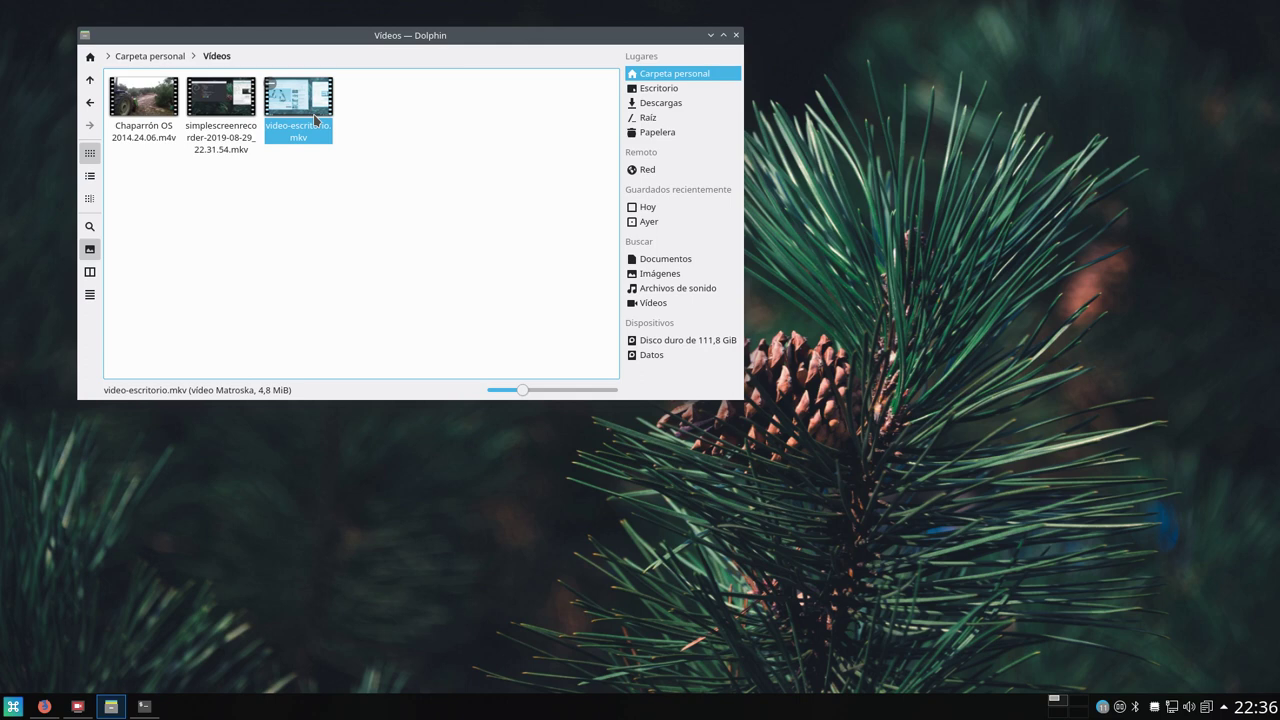
left_click(386, 296)
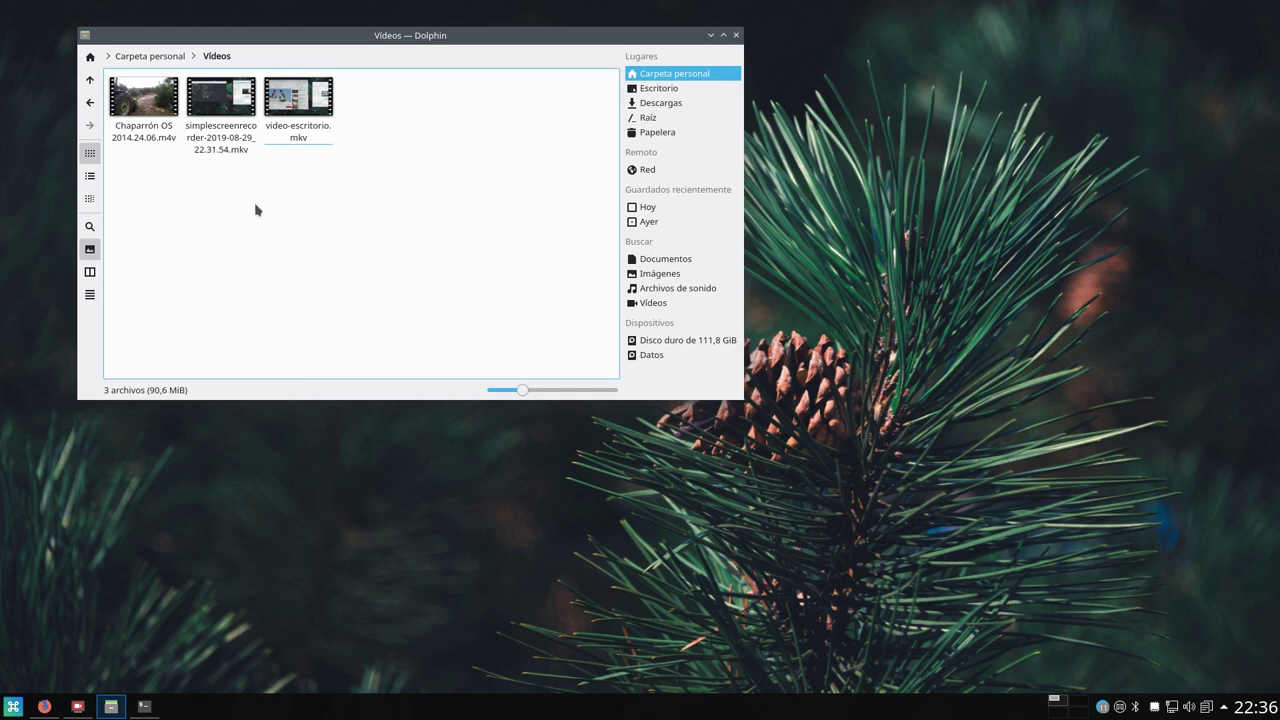
left_click(297, 136)
left_click(331, 234)
Search the application launcher for "hand", launch HandBrake and reposition its window on the desktop.
left_click(13, 706)
left_click(118, 325)
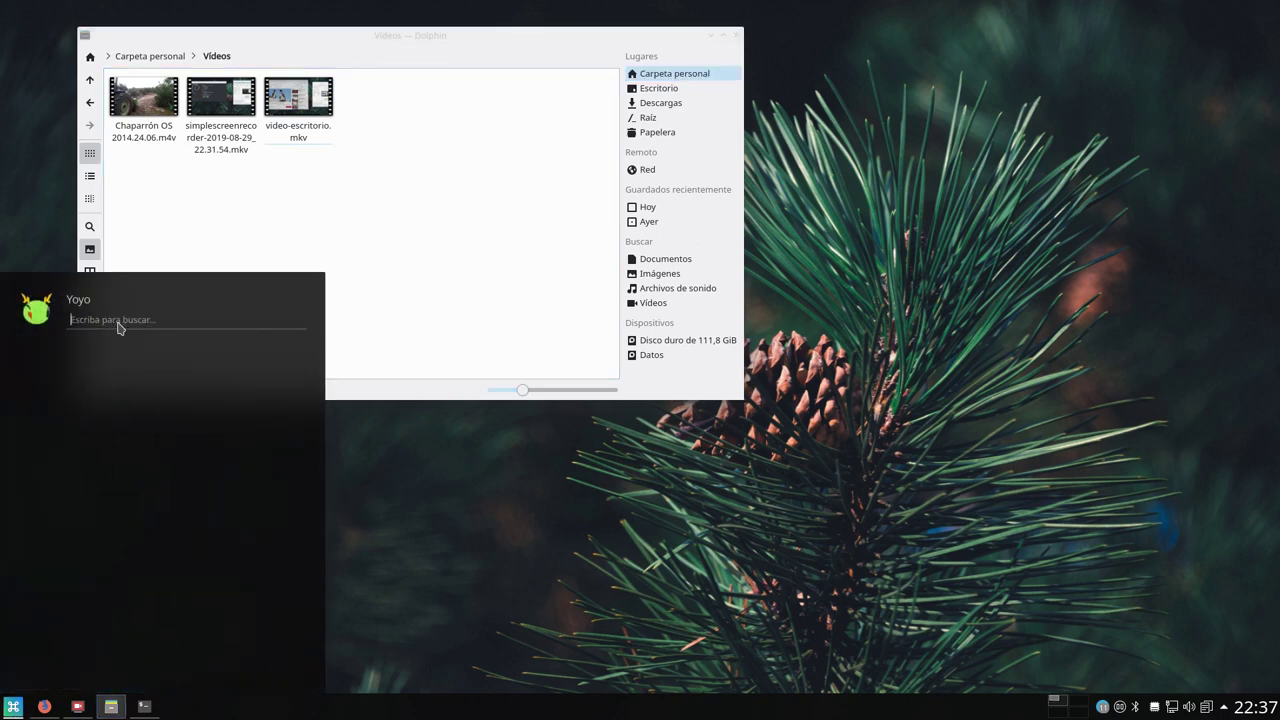
type("hand")
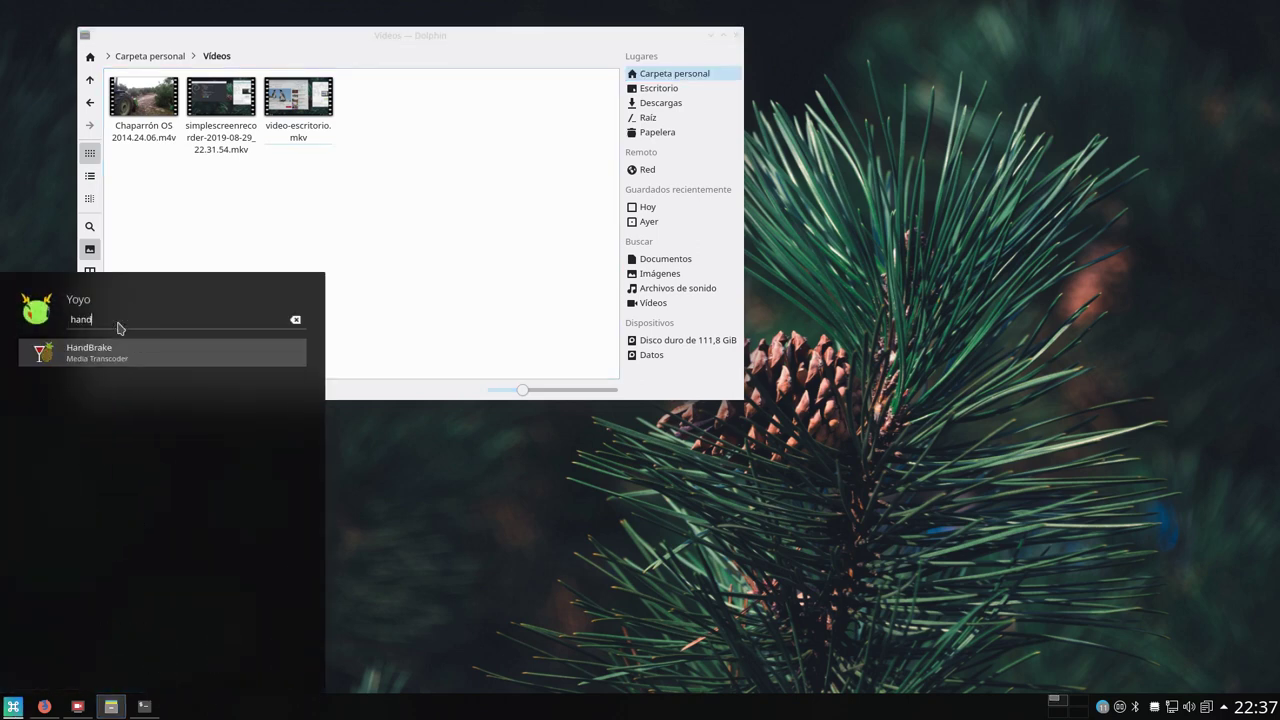
left_click(112, 354)
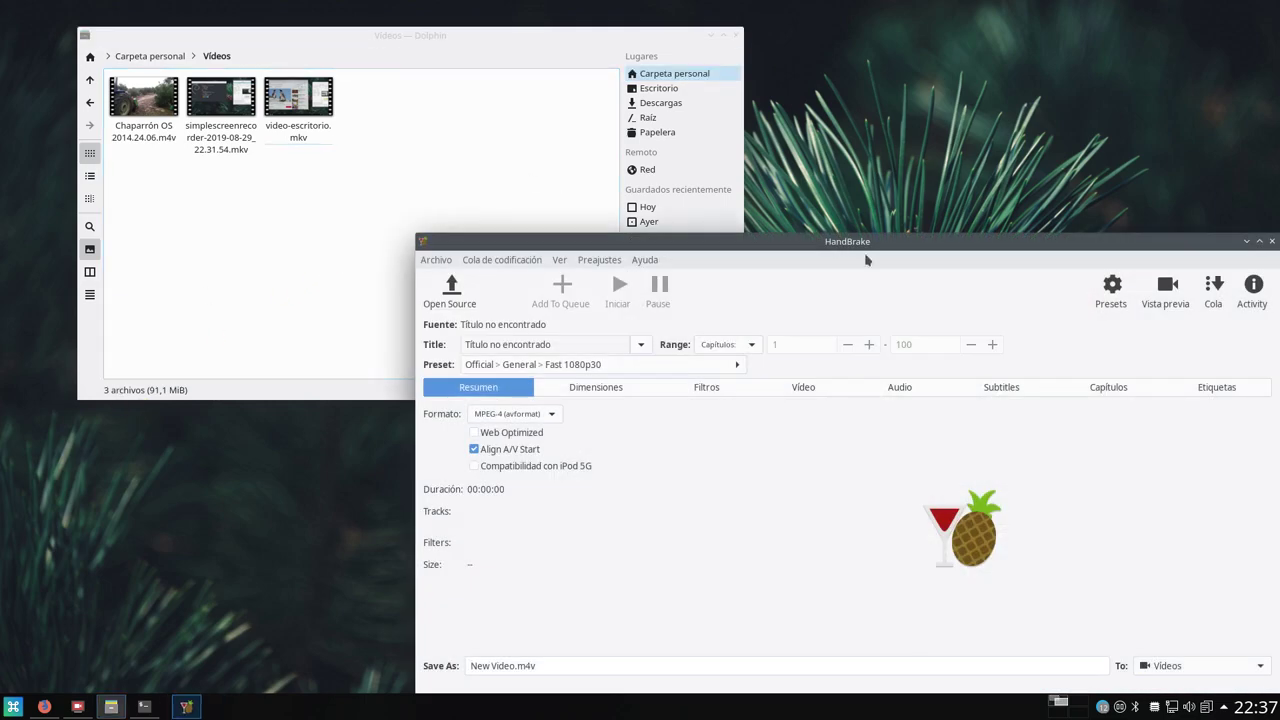
left_click_drag(838, 242, 658, 92)
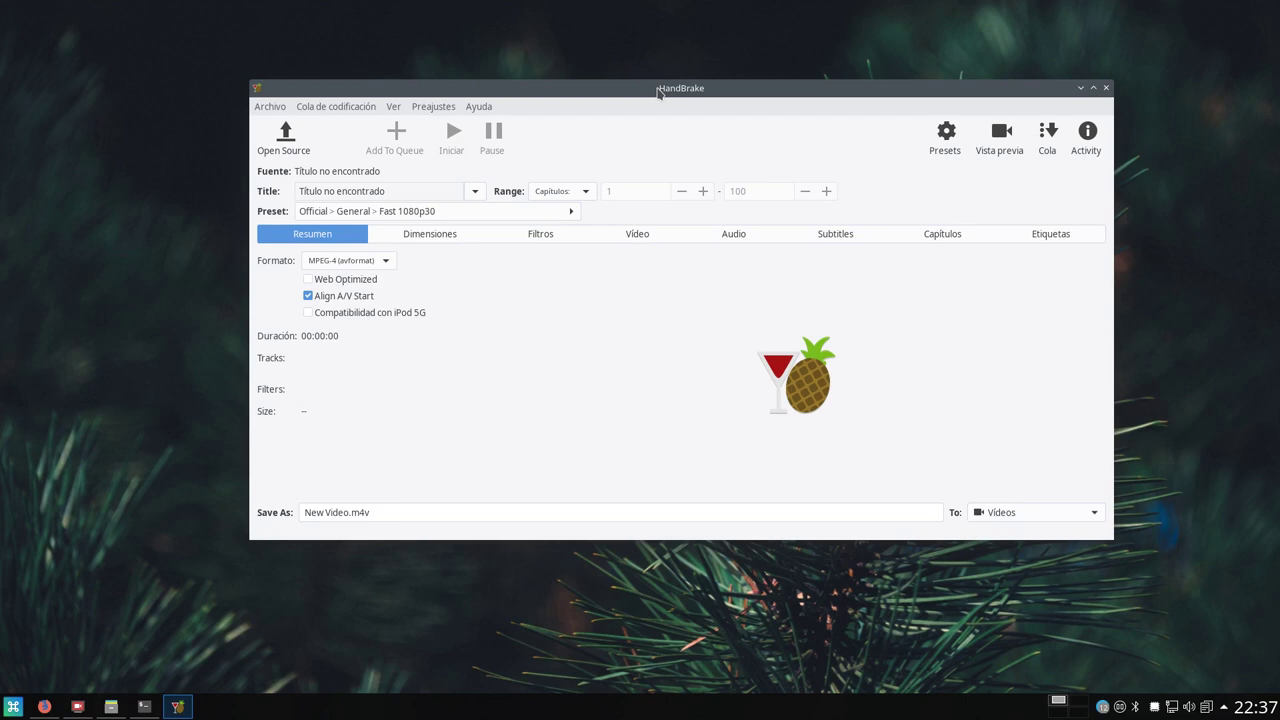
left_click_drag(680, 92, 630, 70)
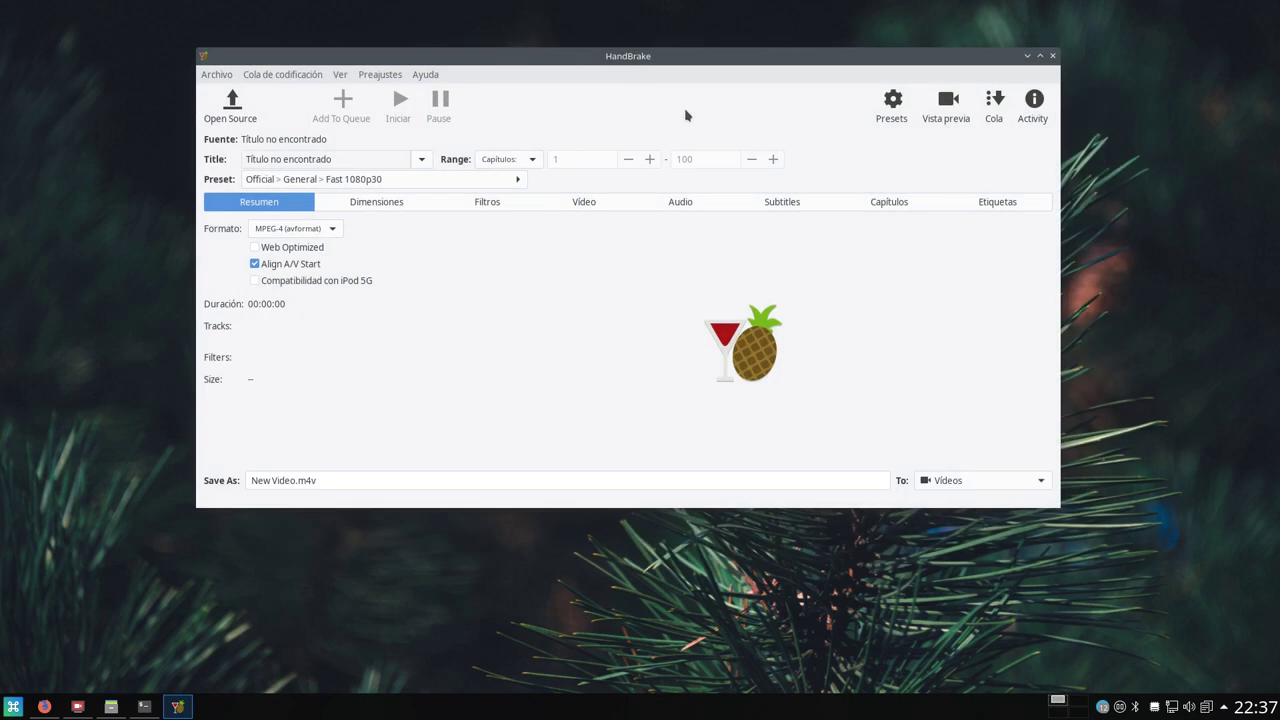
left_click_drag(709, 69, 712, 74)
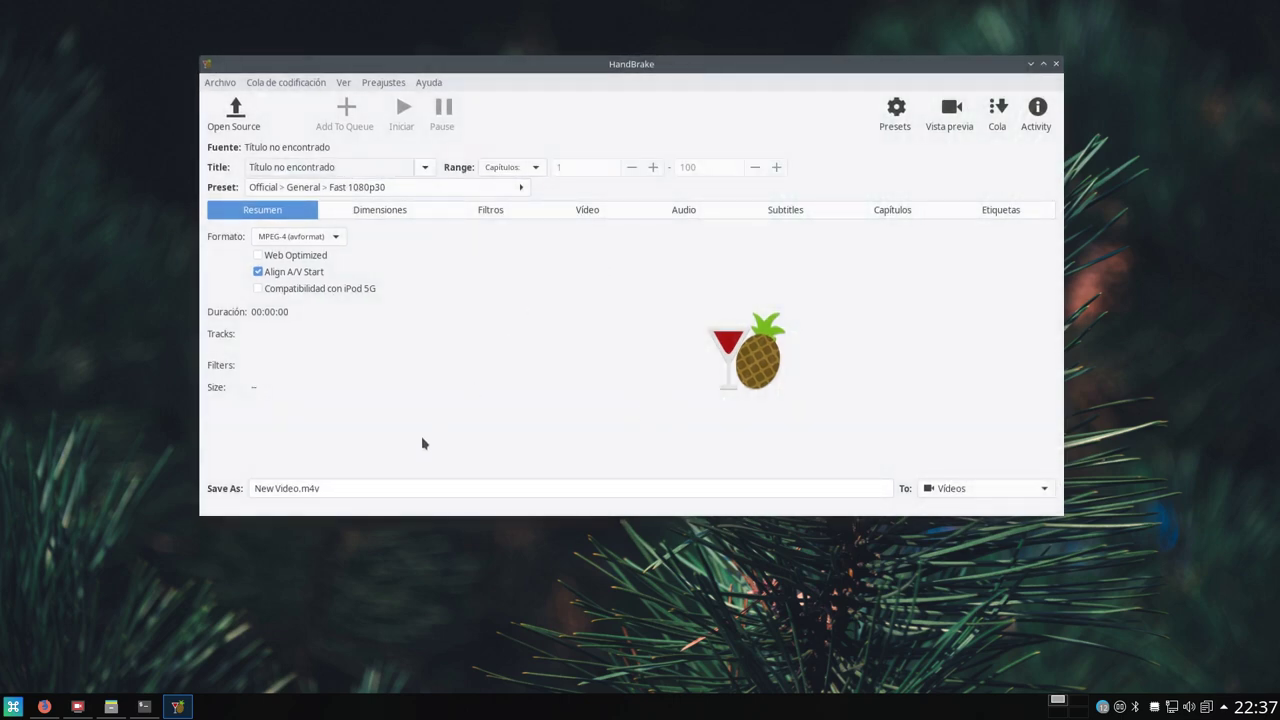
Switch to Firefox, search Google for "mp4", look through the results and minimize the browser.
left_click(44, 706)
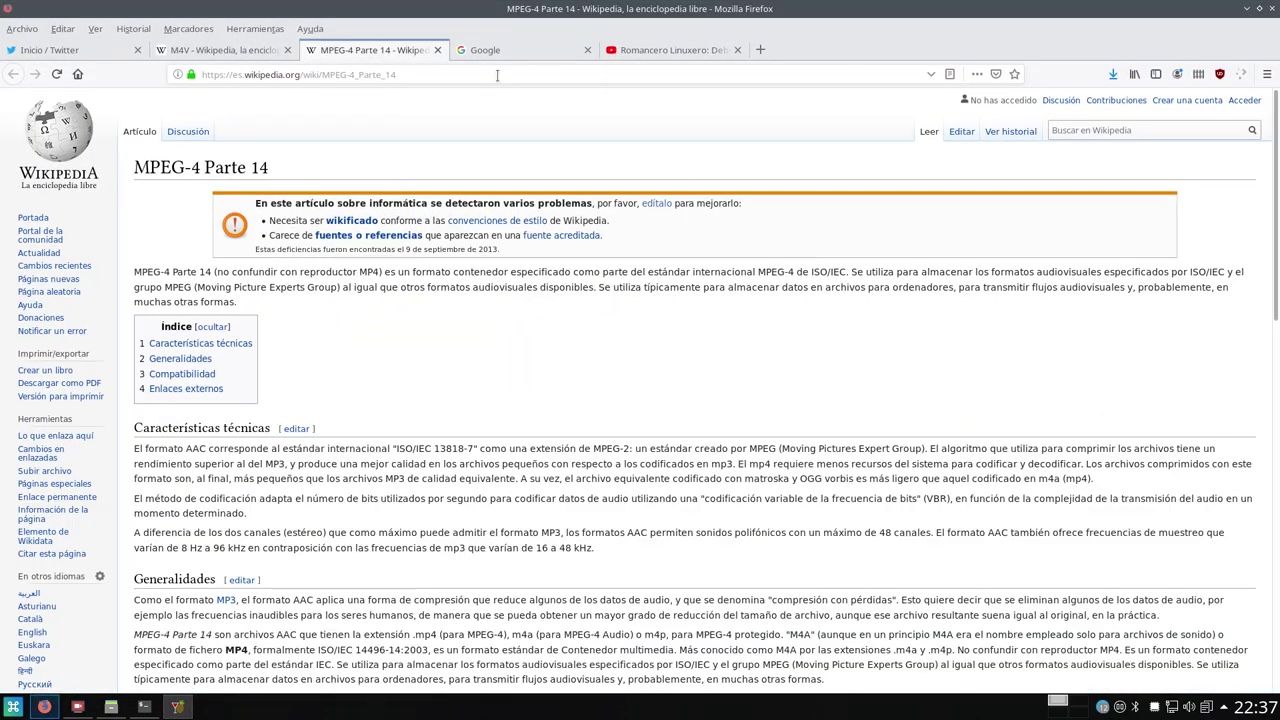
left_click(507, 55)
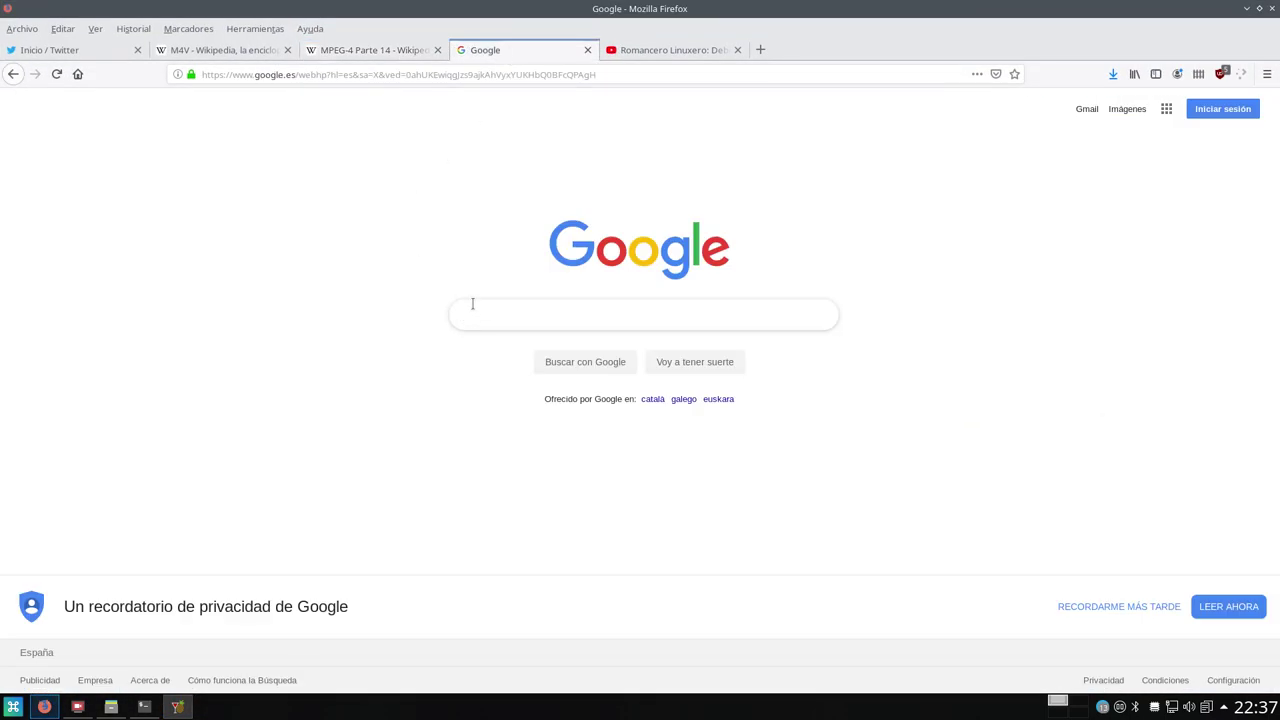
type("mp4")
key("Return")
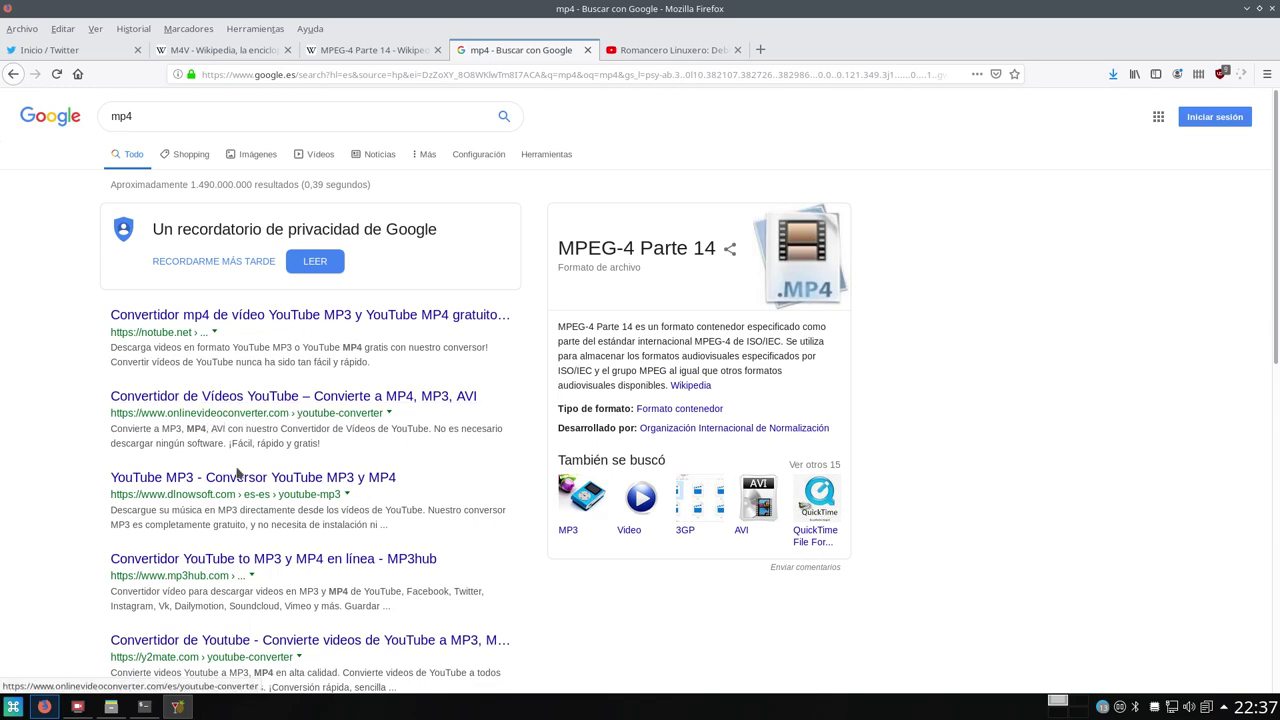
scroll(240, 474, "down", 2)
scroll(245, 502, "down", 2)
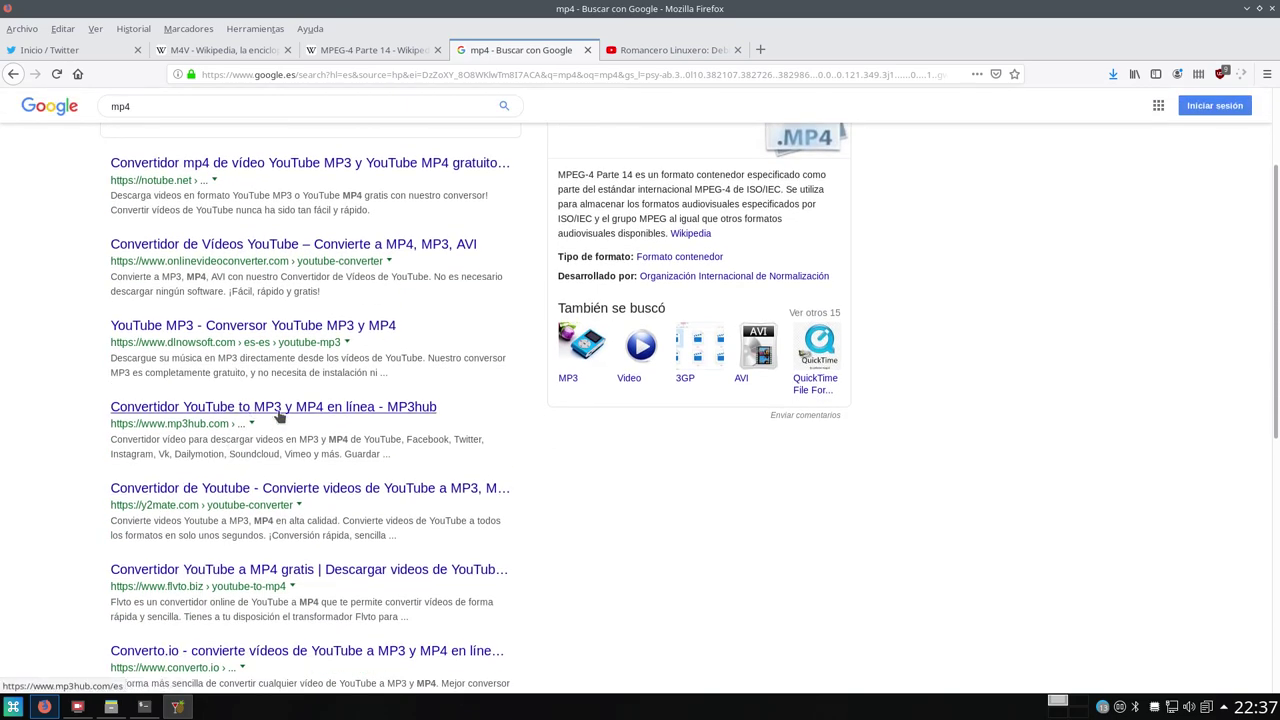
scroll(288, 416, "down", 2)
scroll(420, 360, "down", 2)
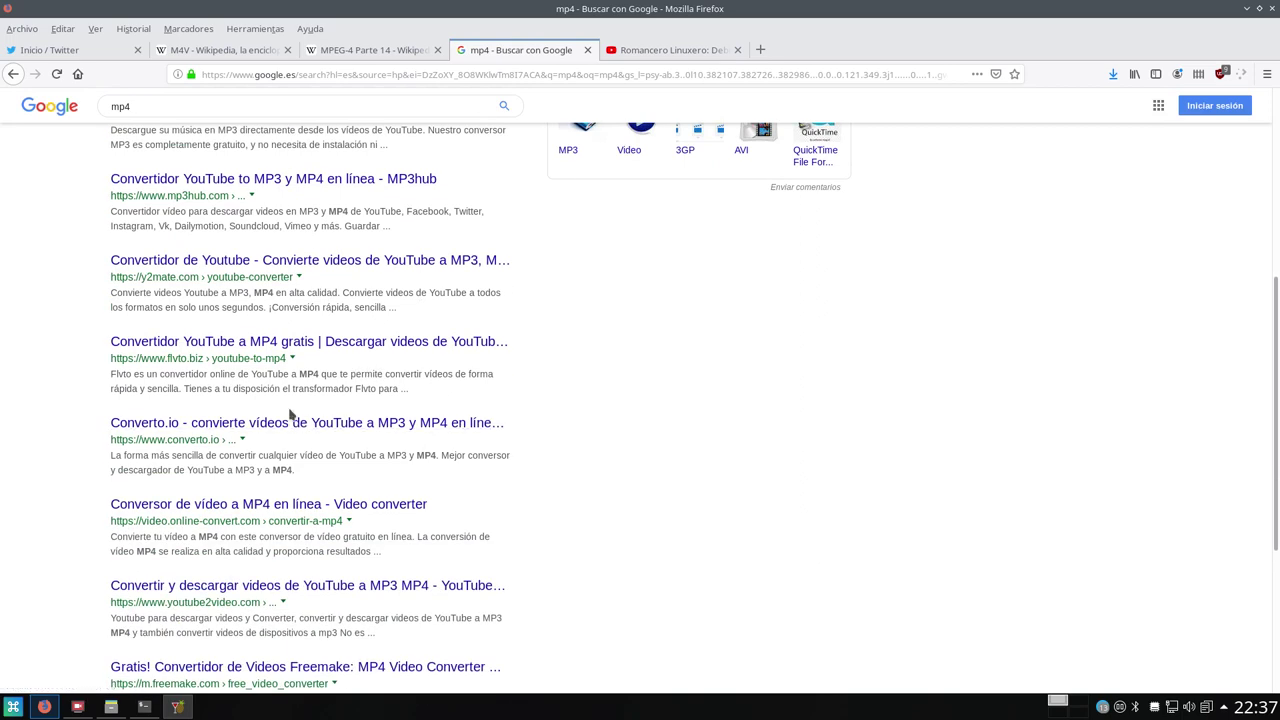
scroll(300, 420, "up", 5)
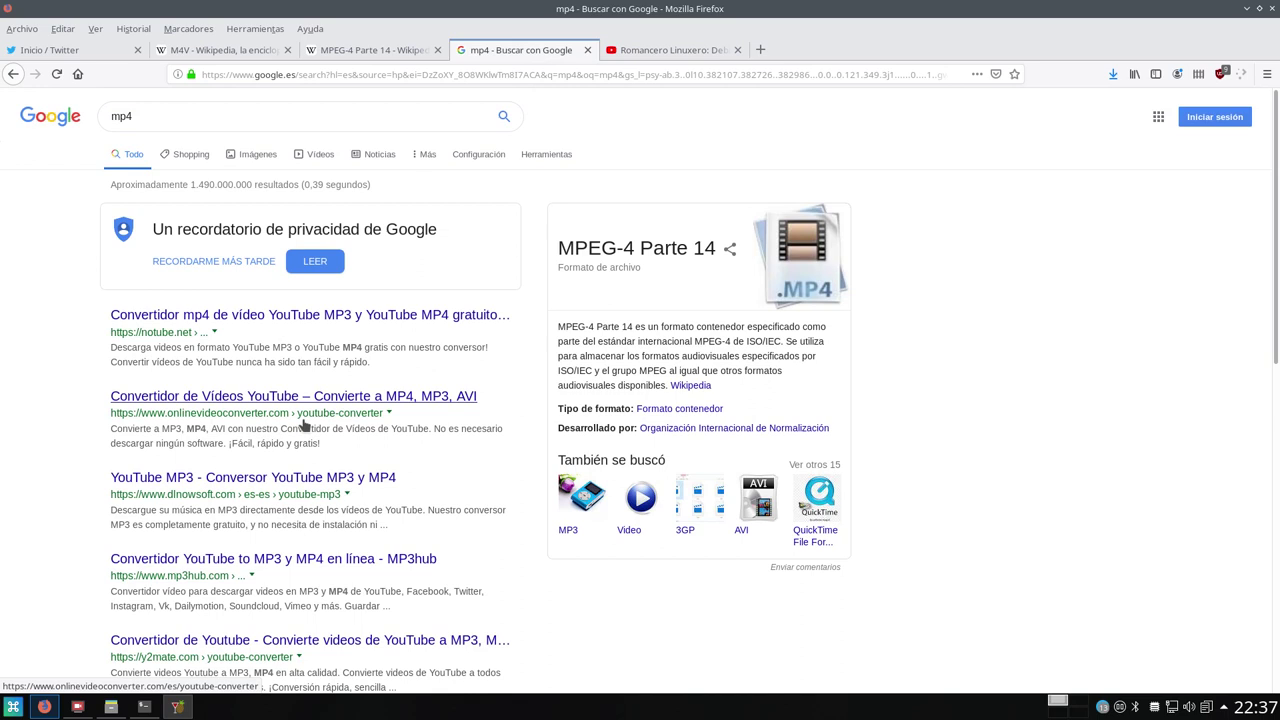
left_click(1247, 9)
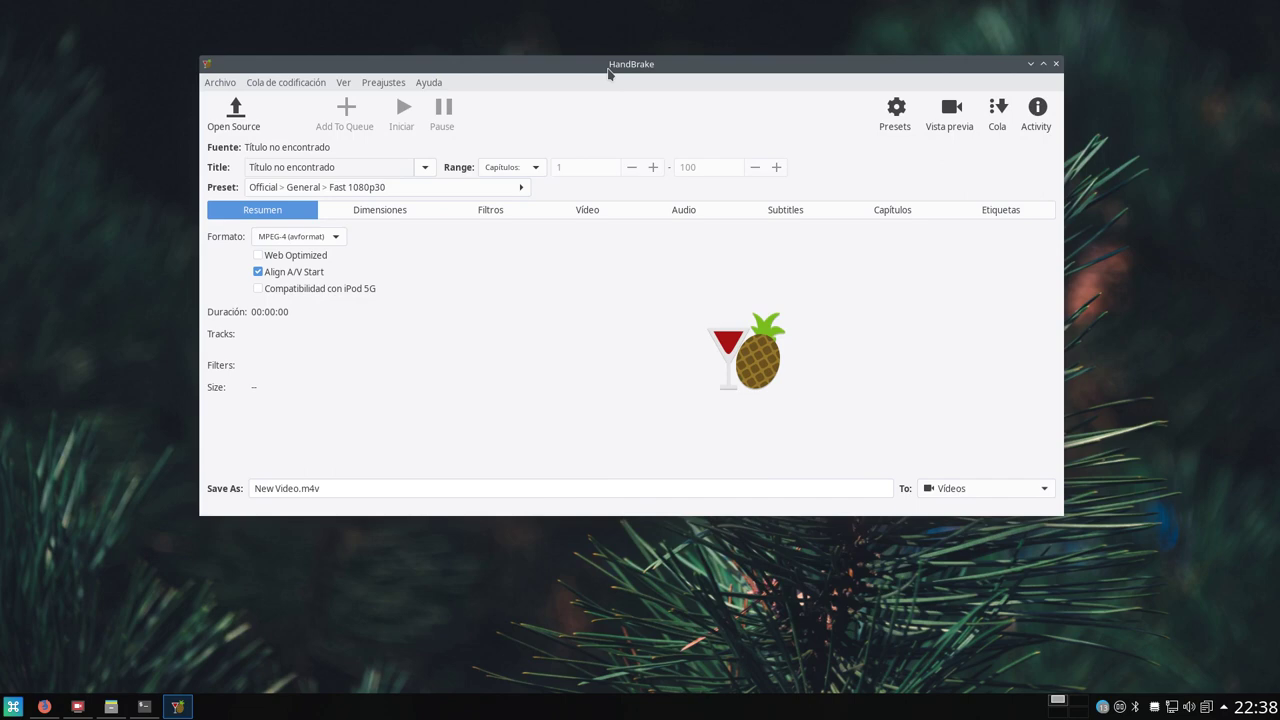
Open video-escritorio.mkv from the Vídeos folder as the source in HandBrake and reposition the window.
mouse_move(590, 63)
left_mouse_down()
mouse_move(603, 62)
mouse_move(574, 64)
left_mouse_up()
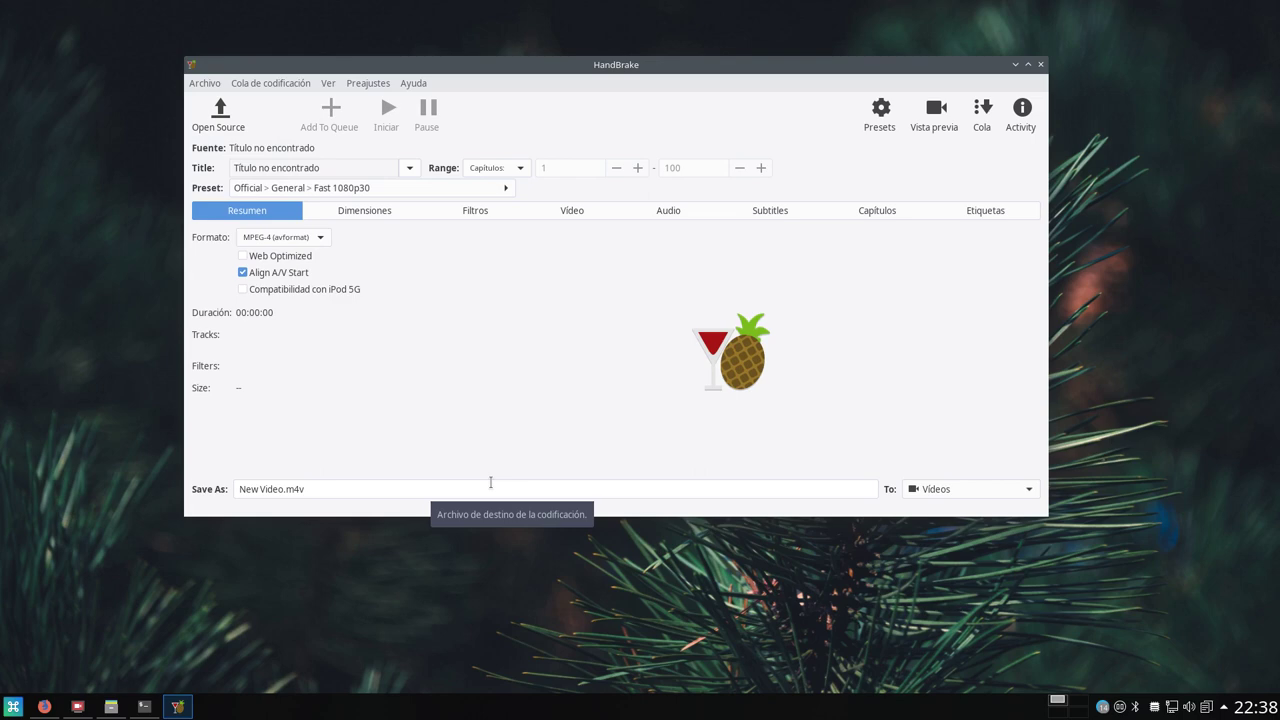
left_click(227, 121)
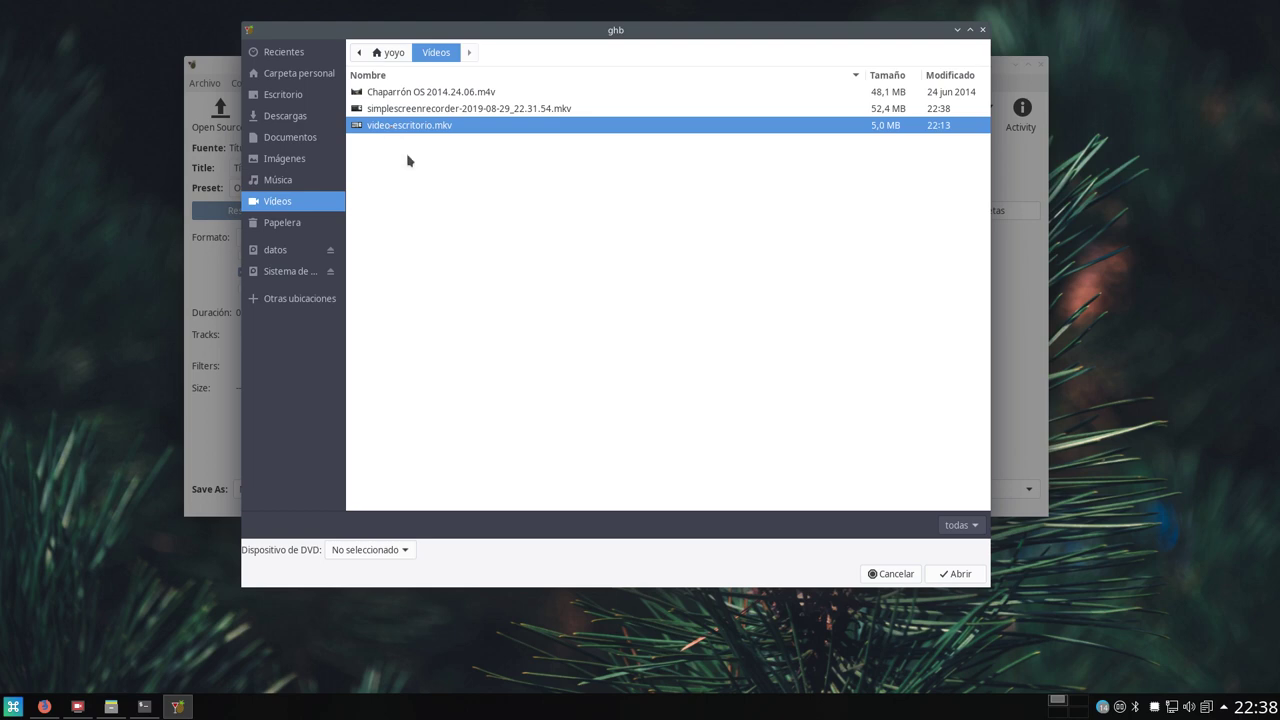
left_click(949, 578)
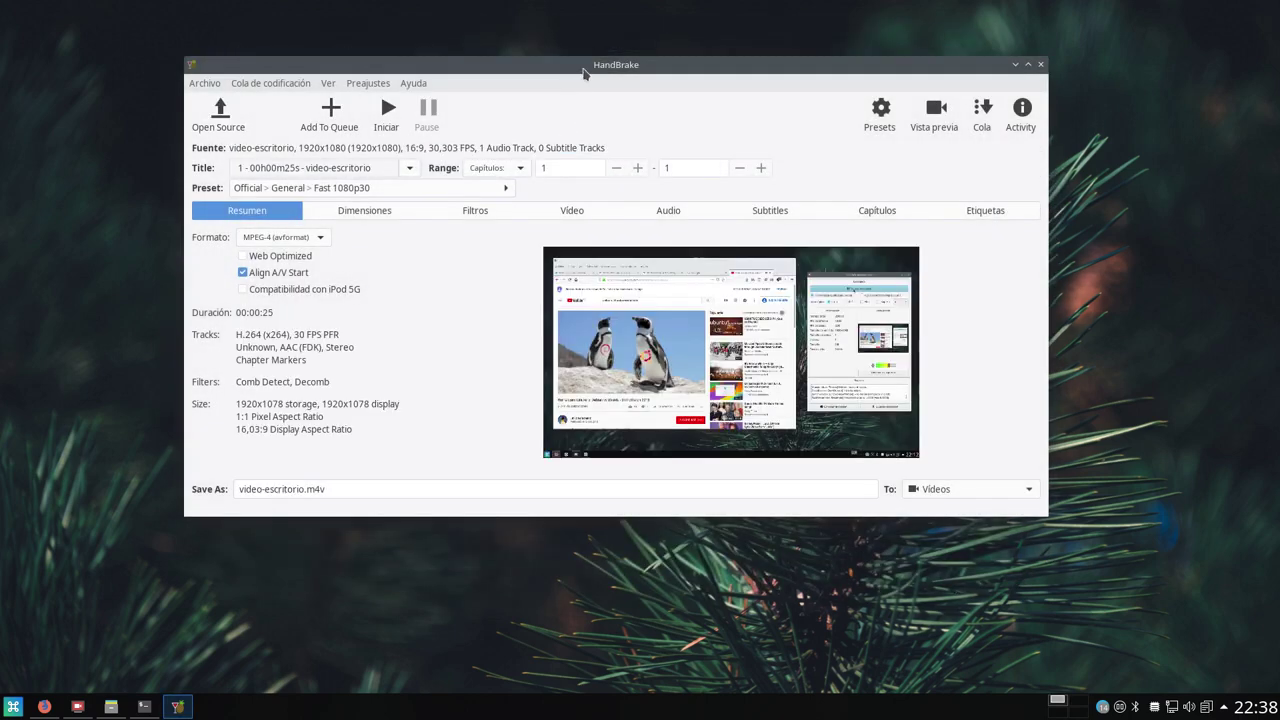
left_click_drag(583, 72, 553, 70)
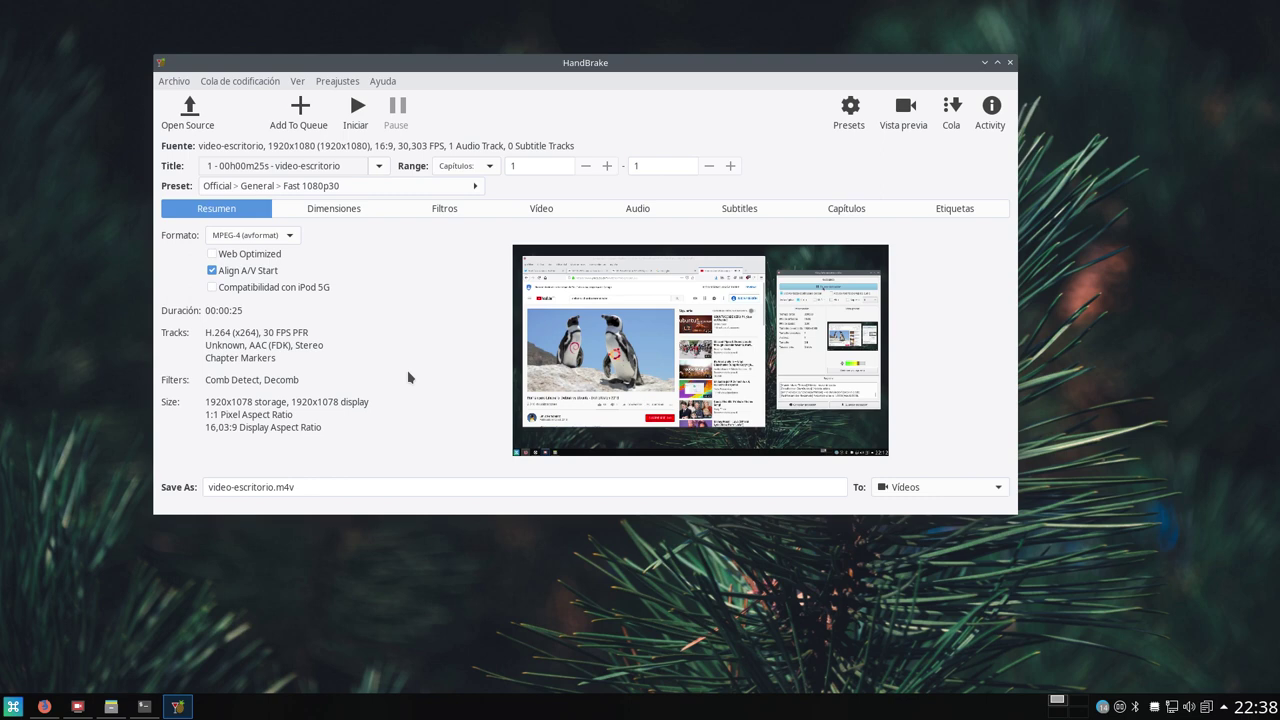
Choose the Android 576p25 preset from the Devices category for video-escritorio.
left_click(476, 190)
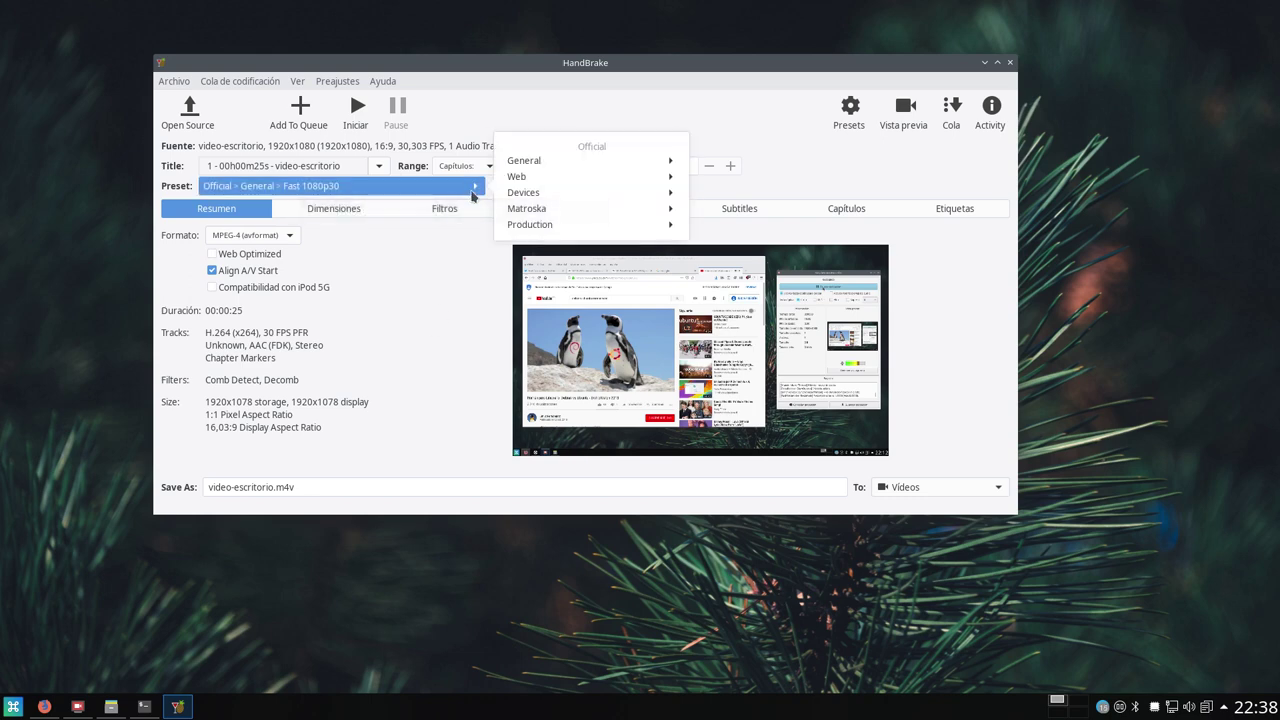
left_click(572, 196)
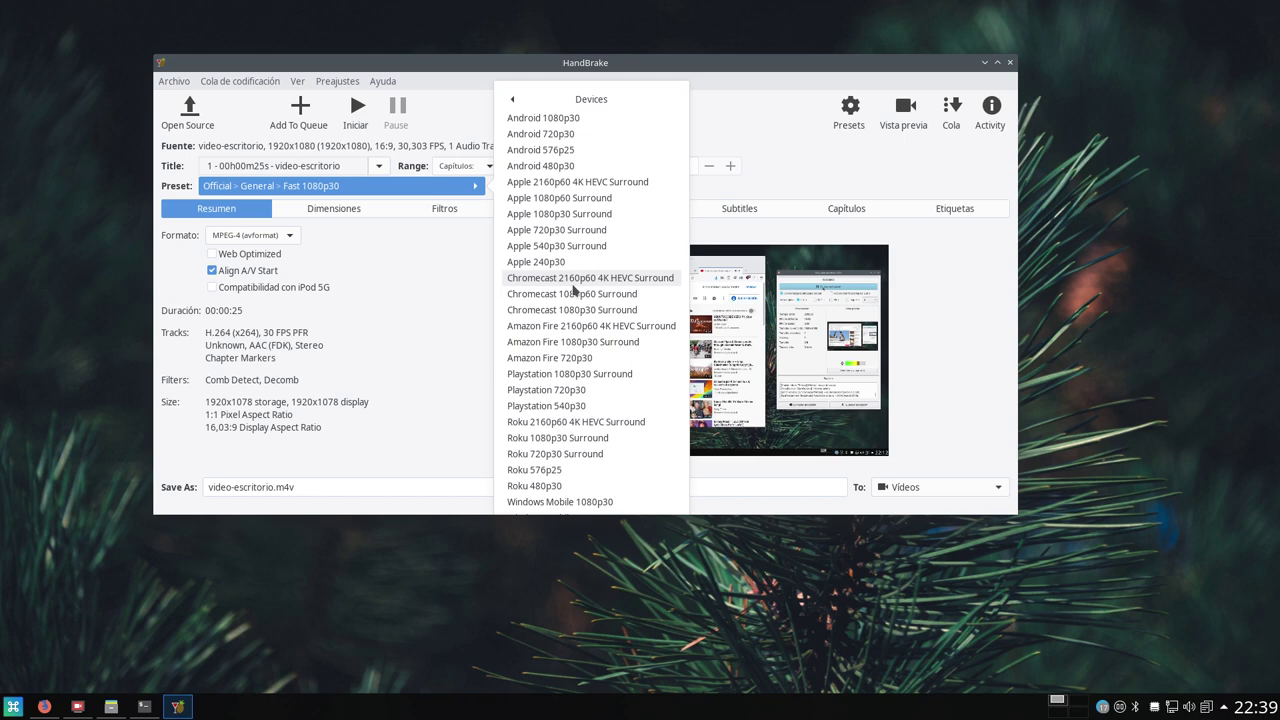
left_click(549, 150)
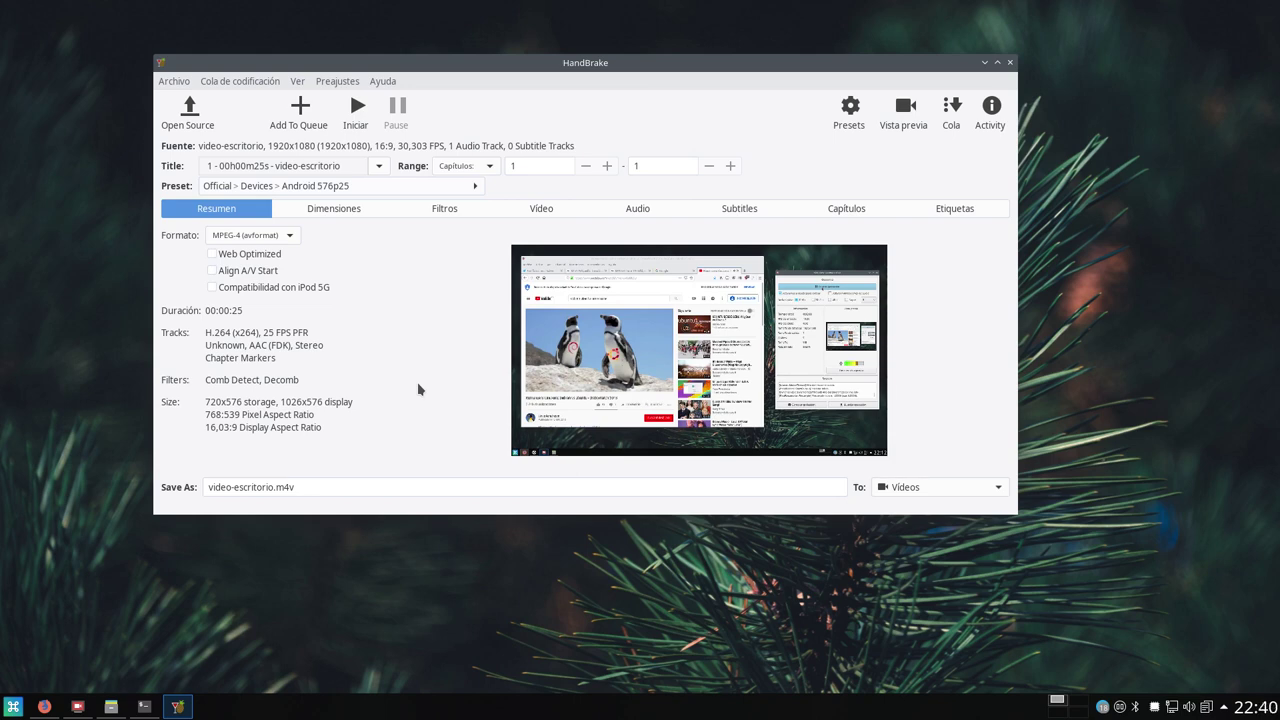
Review the output formats, keep MPEG-4 (avformat), and start encoding to video-escritorio.m4v.
left_click(283, 237)
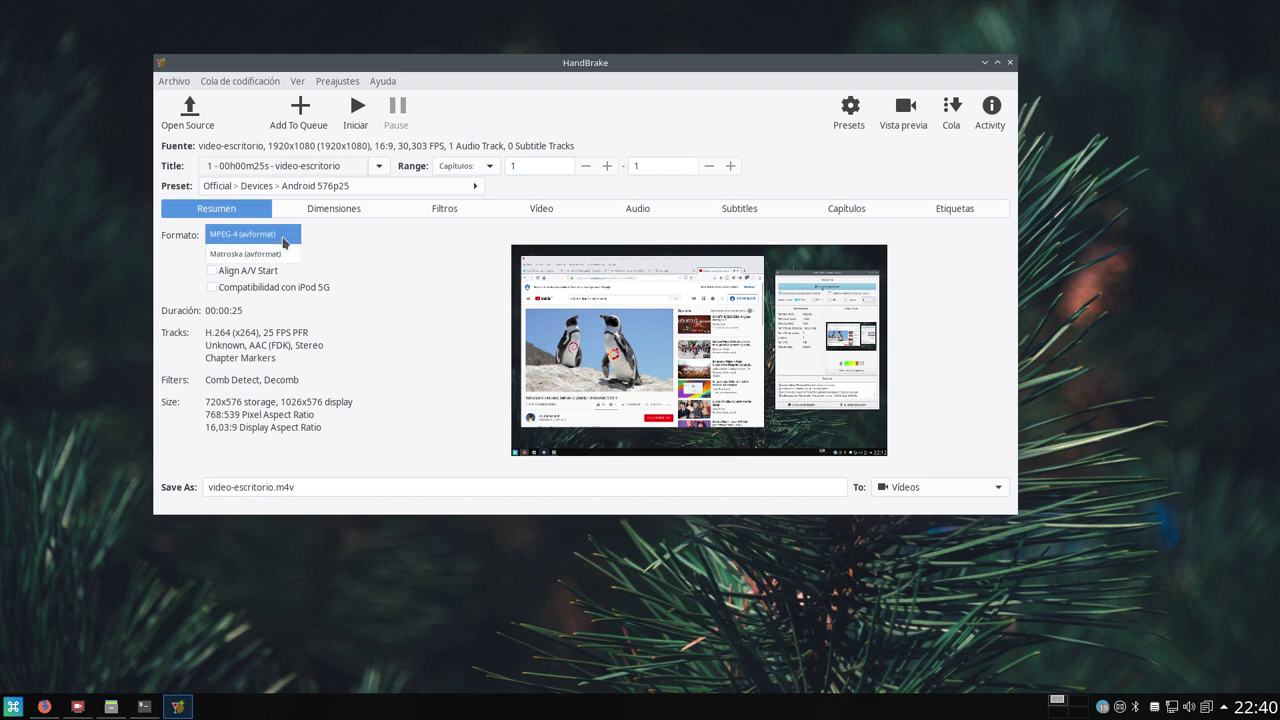
left_click(359, 265)
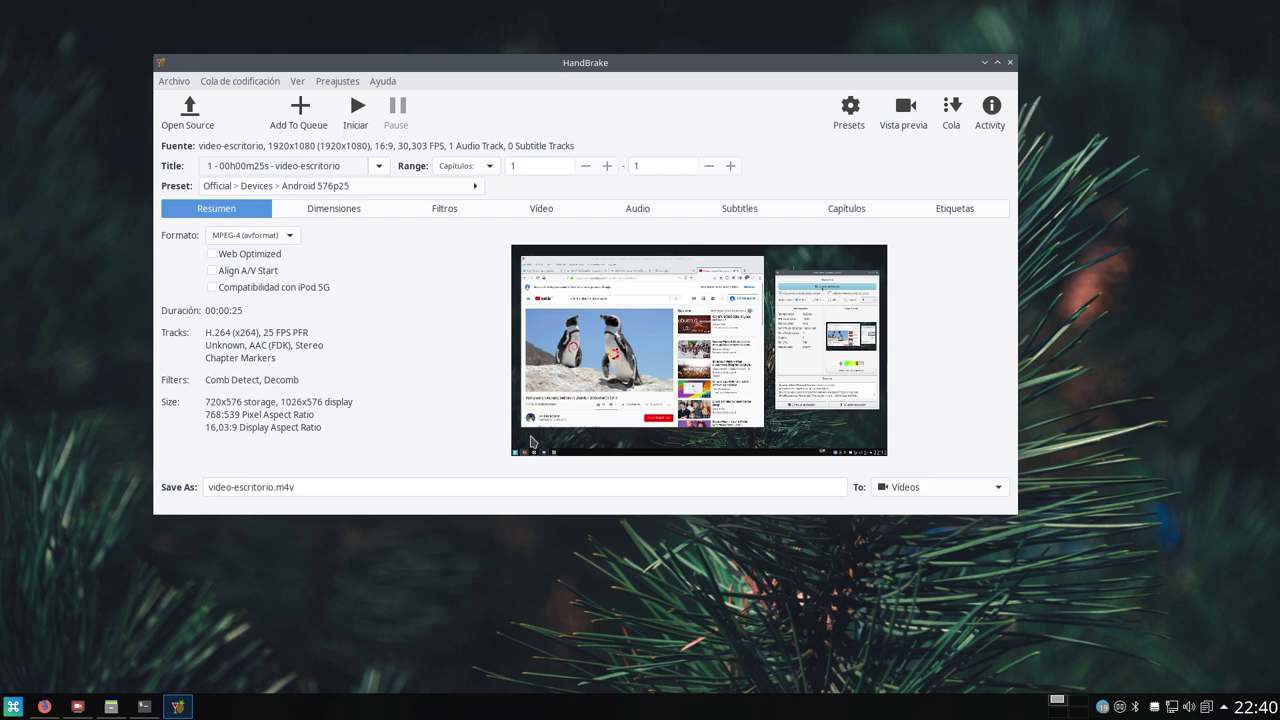
left_click(362, 107)
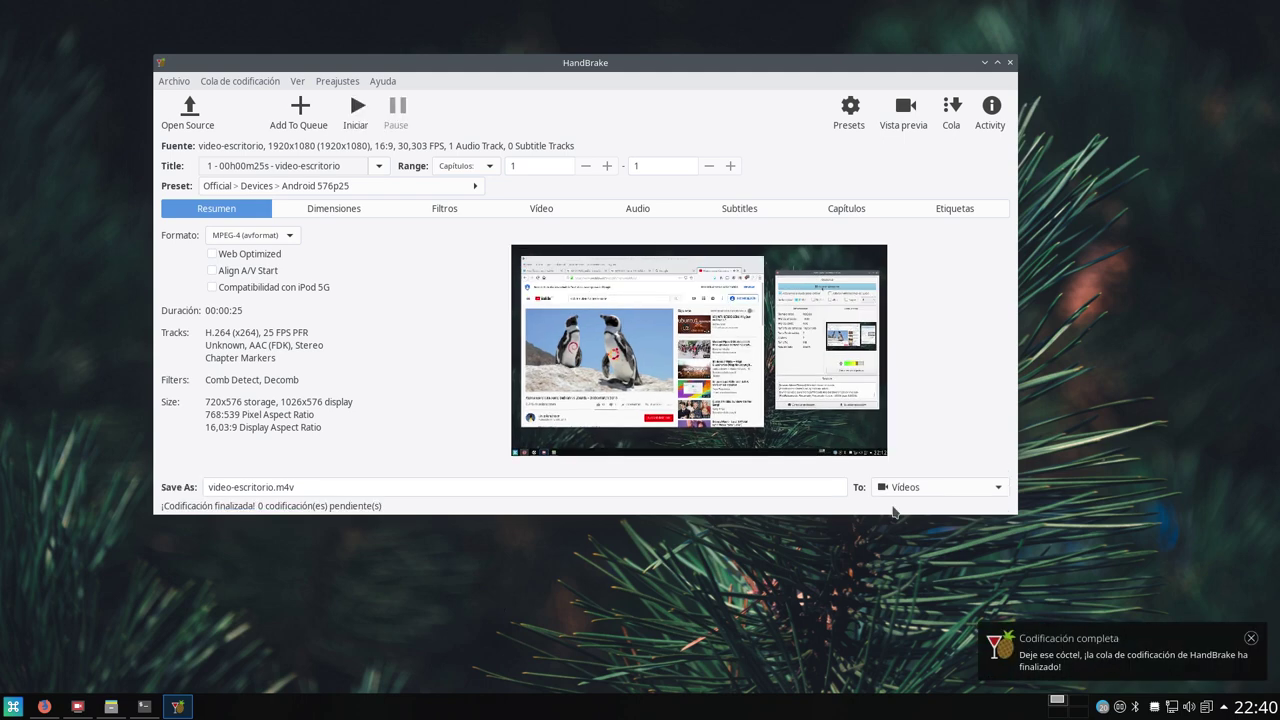
Minimize HandBrake, switch to the Vídeos folder in Dolphin, and compare the file sizes of video-escritorio.mkv and video-escritorio.m4v.
left_click(983, 63)
left_click(111, 706)
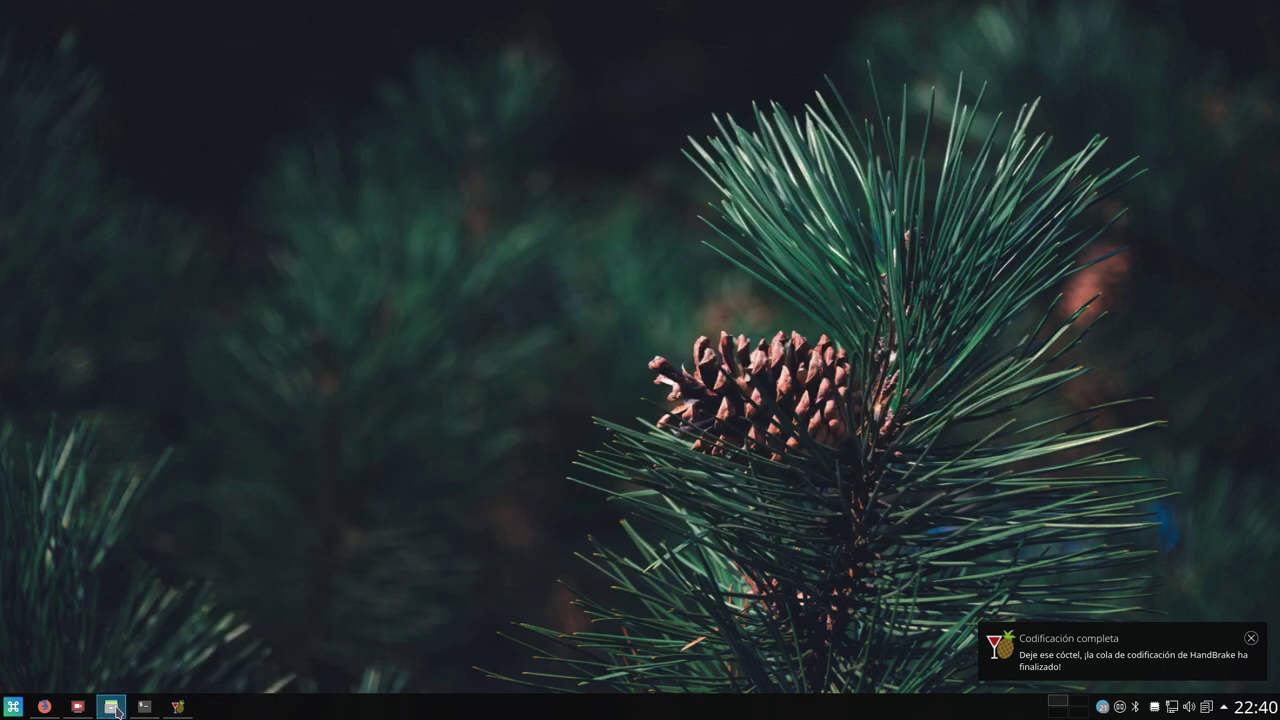
left_click_drag(372, 38, 472, 88)
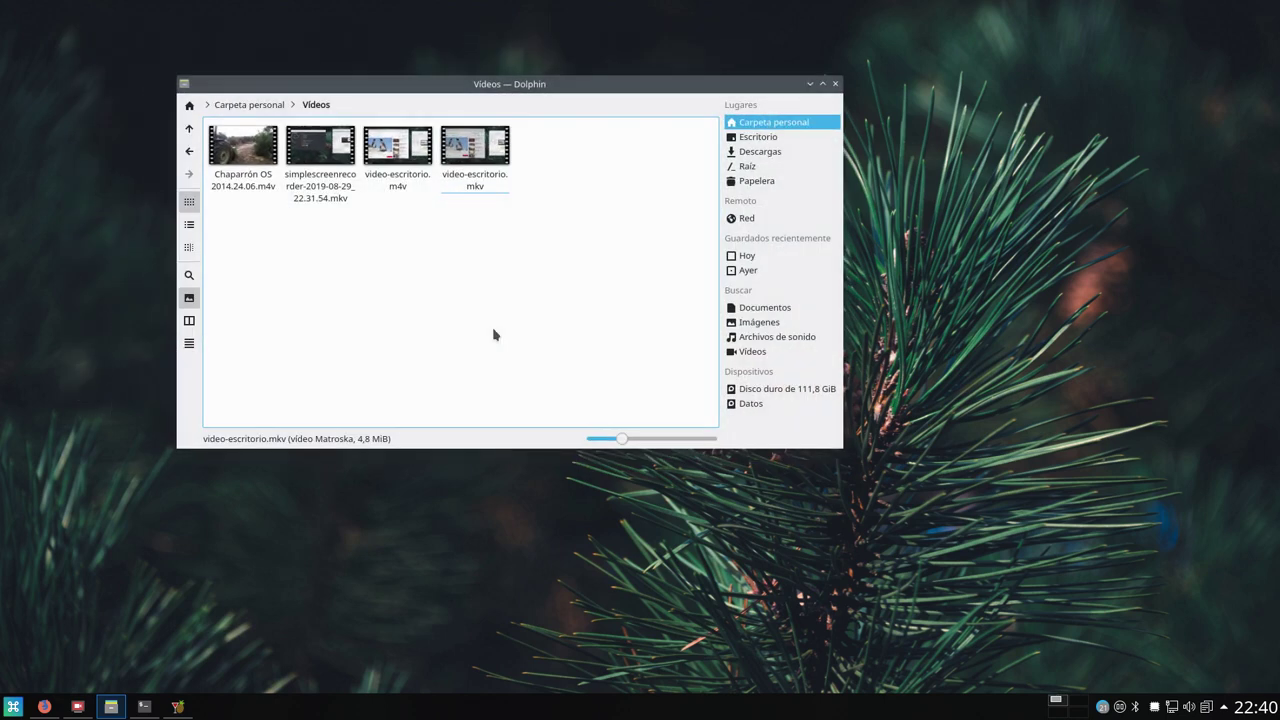
left_click(490, 165)
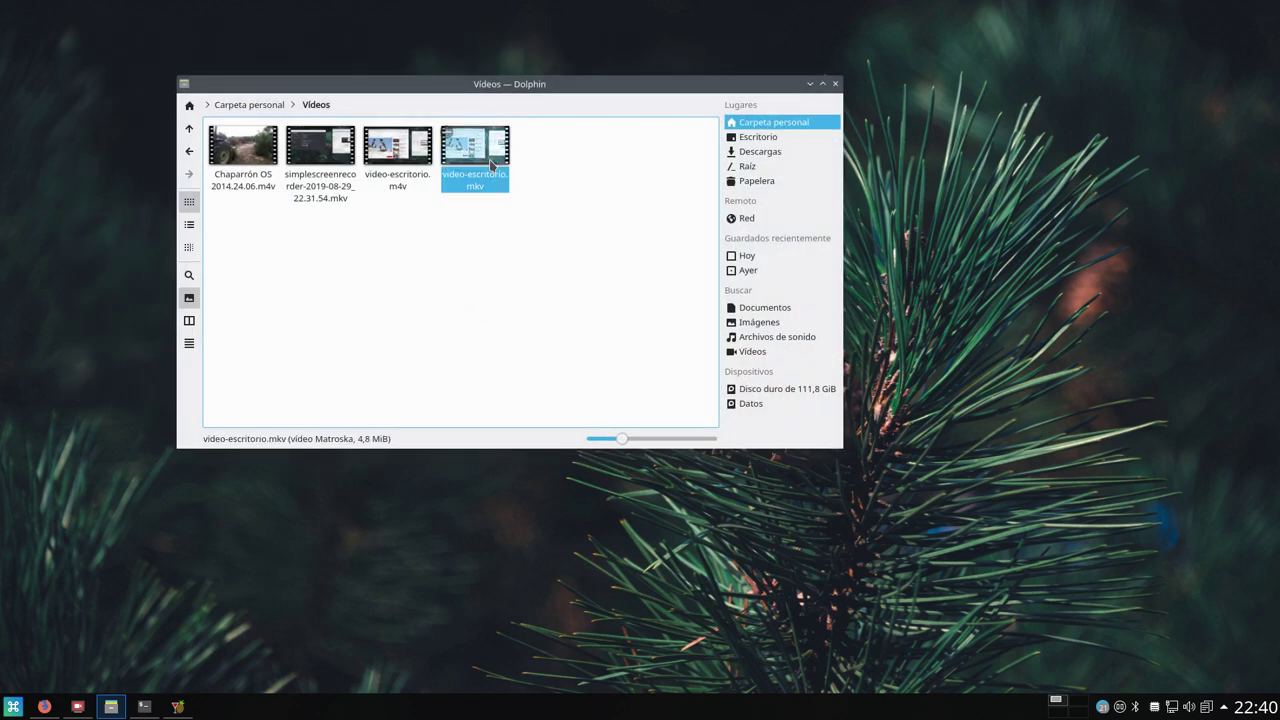
left_click(76, 709)
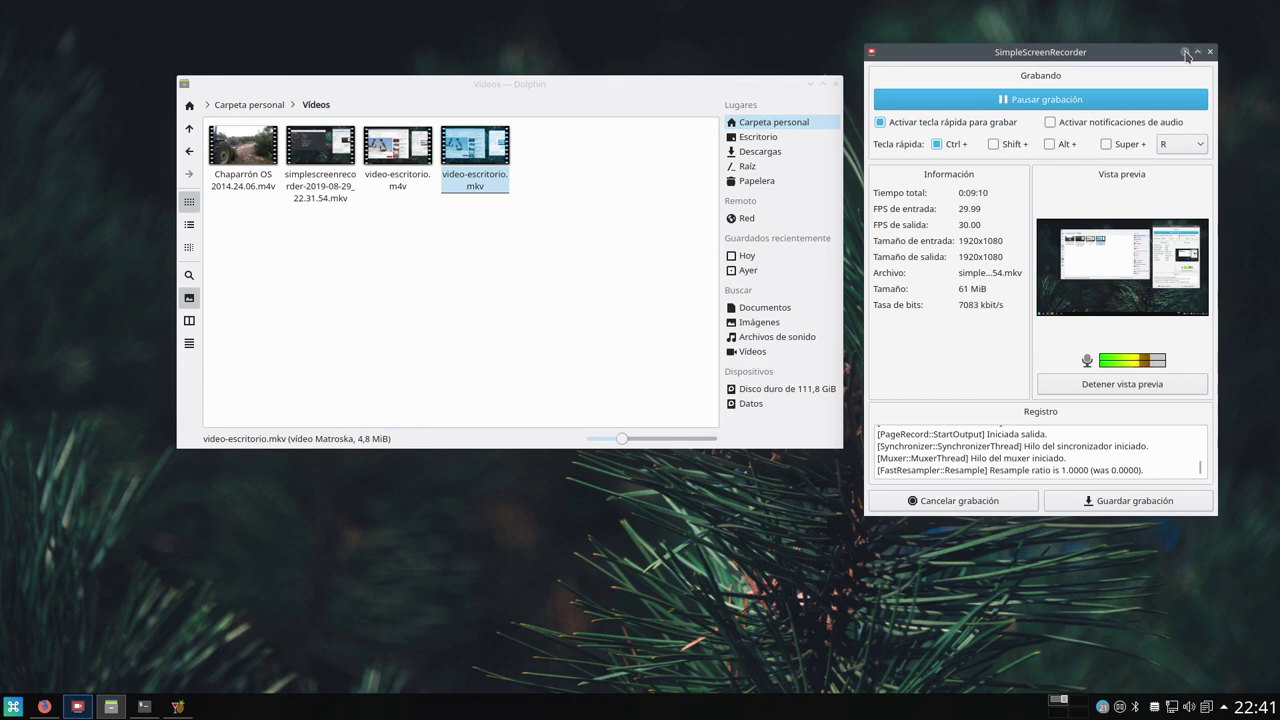
left_click(1186, 52)
left_click(414, 160)
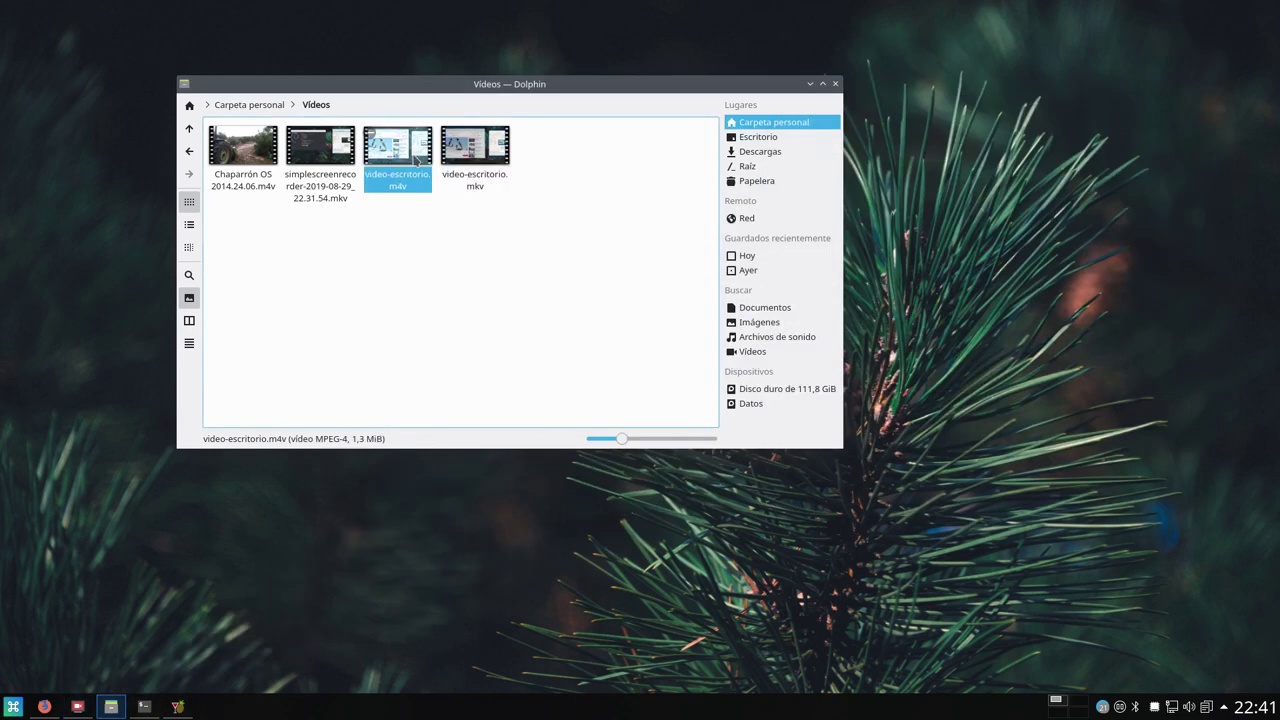
left_click(405, 208)
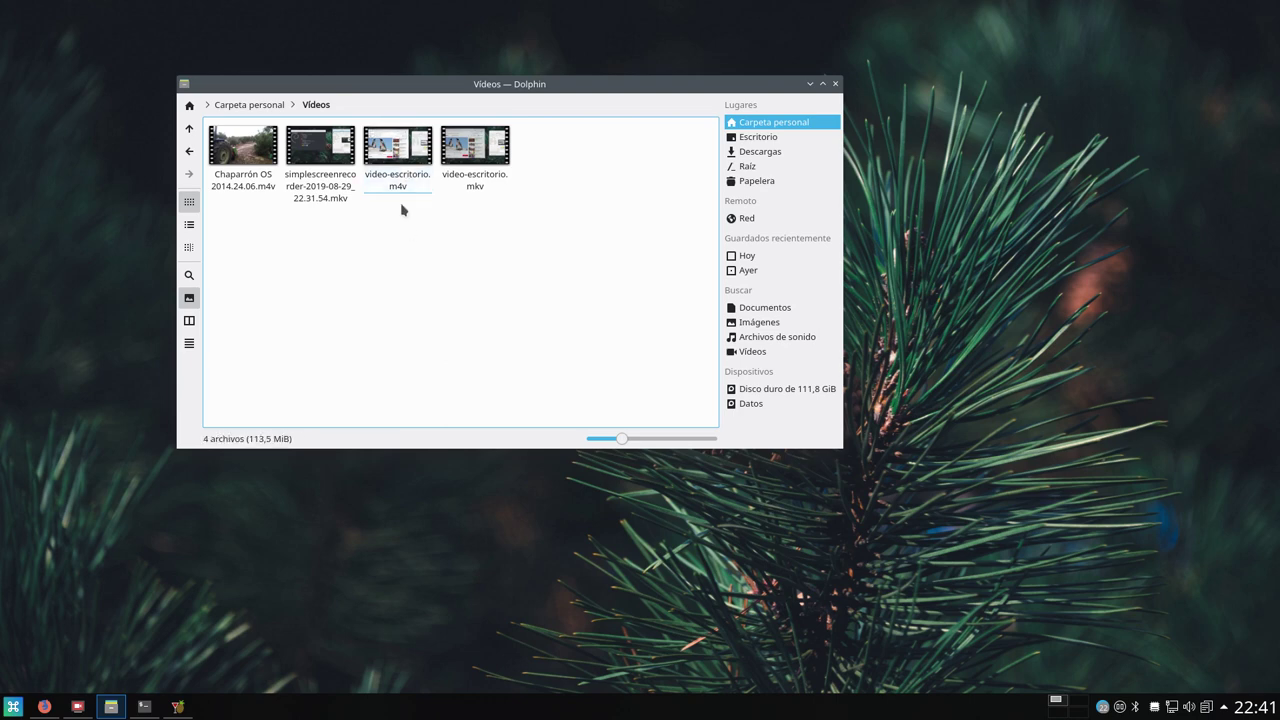
Rename video-escritorio.m4v as video-escritorio.mp4.
right_click(418, 153)
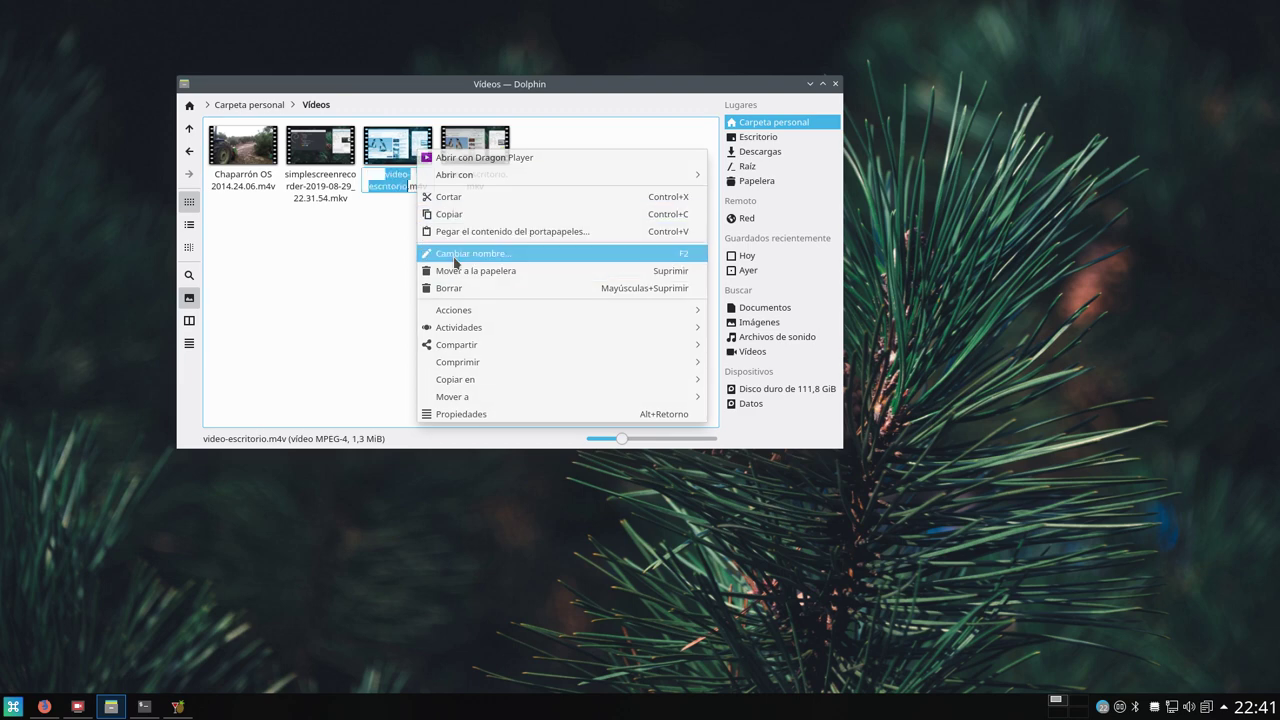
left_click(445, 253)
key("End")
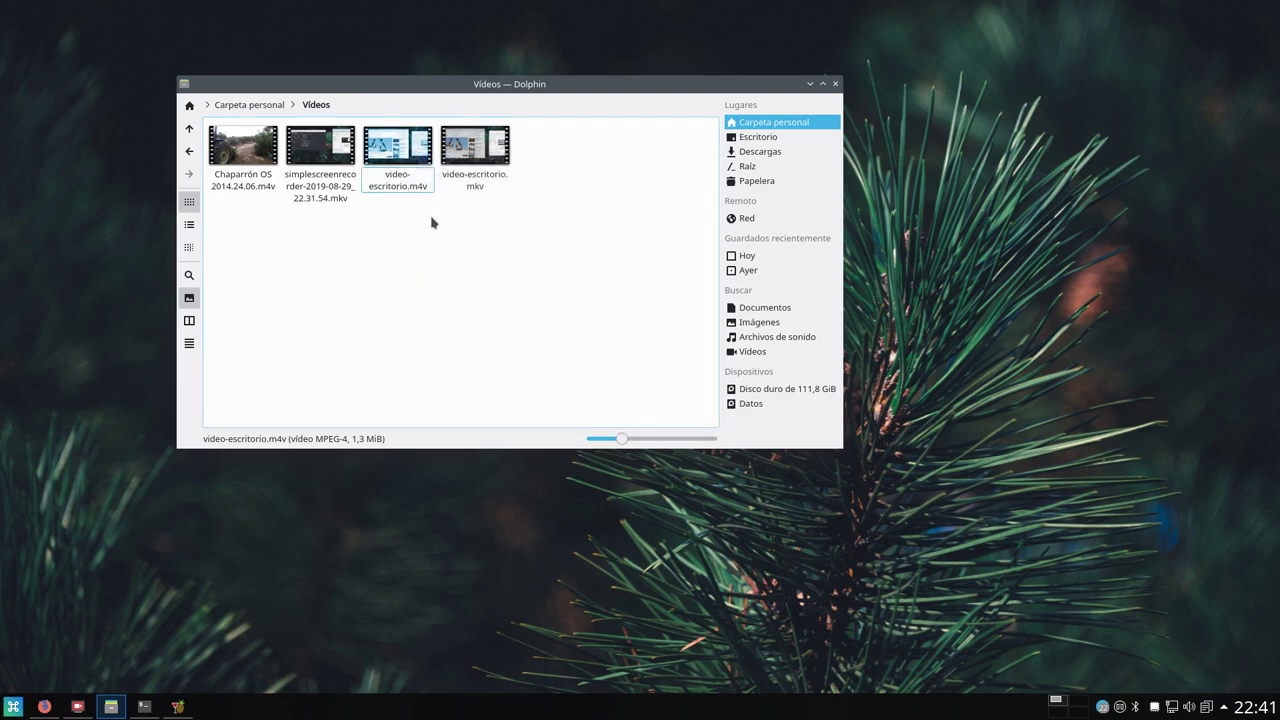
key("BackSpace")
key("BackSpace")
key("BackSpace")
type("mp4")
key("Return")
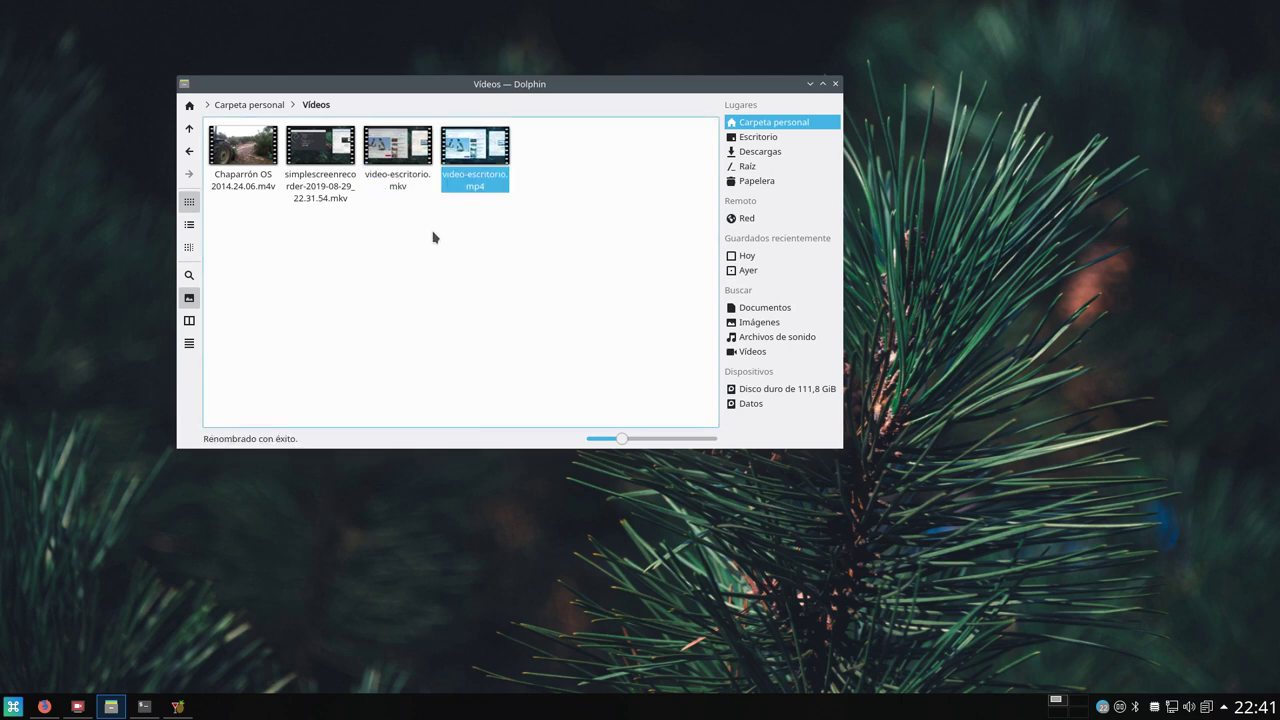
Play video-escritorio.mp4 in Dragon Player and place the player window beside the Vídeos folder's files.
right_click(476, 143)
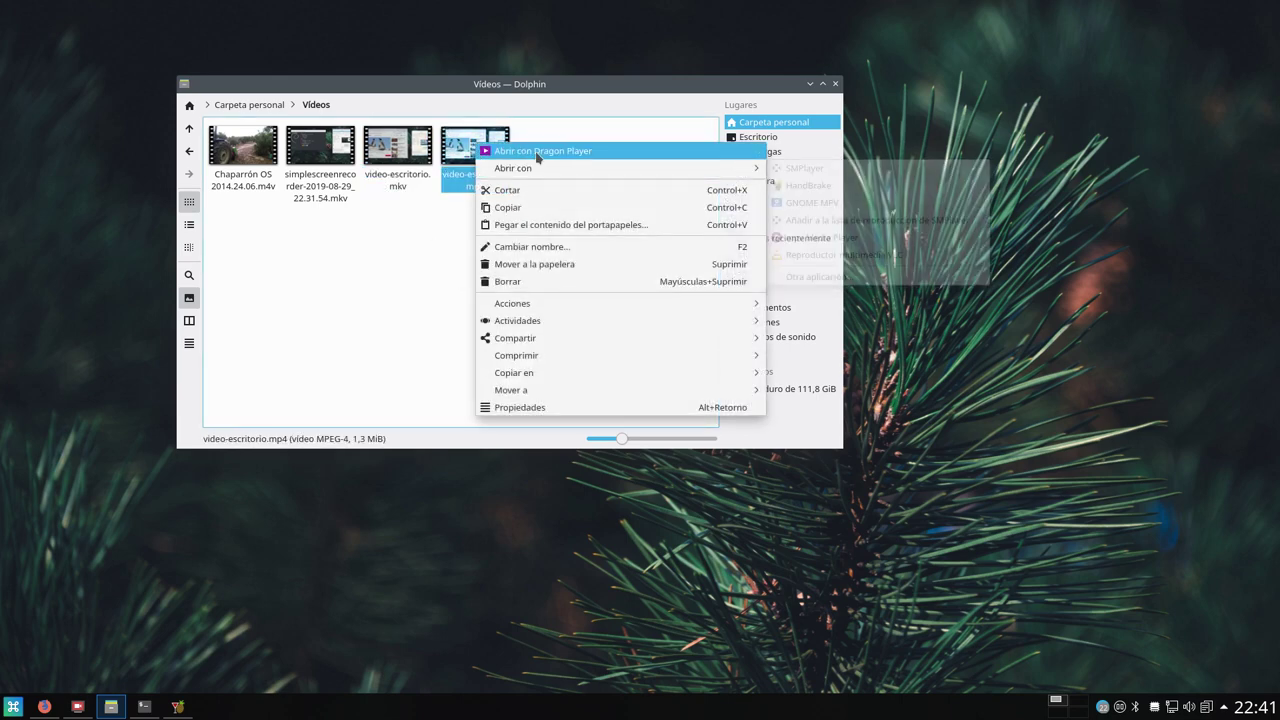
left_click(525, 151)
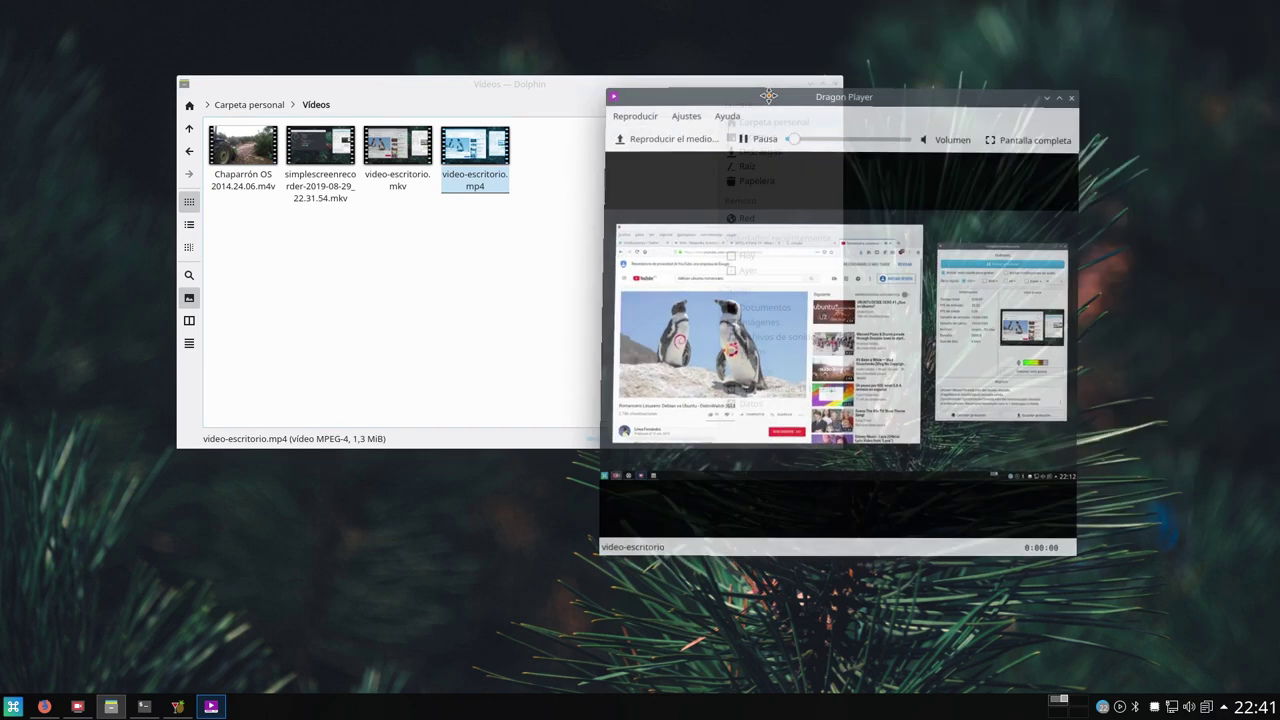
left_click_drag(955, 12, 760, 106)
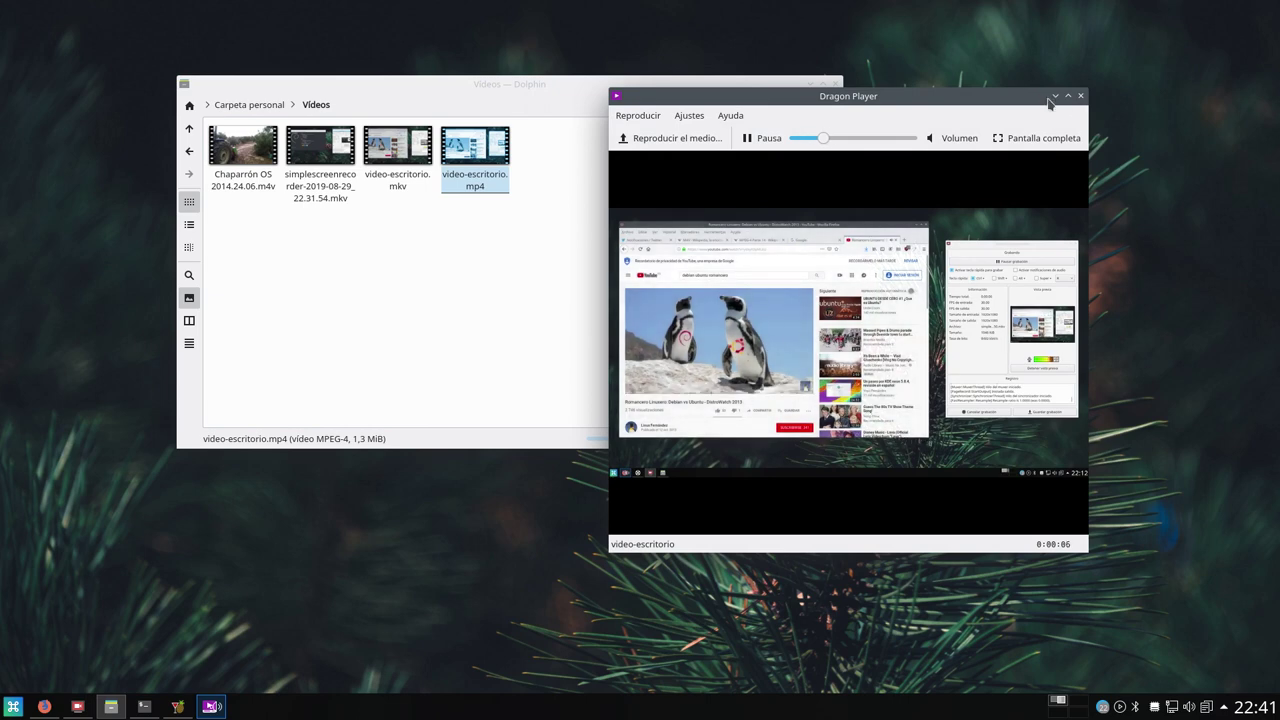
Close the Dragon Player window and return to the files in the Vídeos folder.
left_click(1080, 95)
left_click(562, 325)
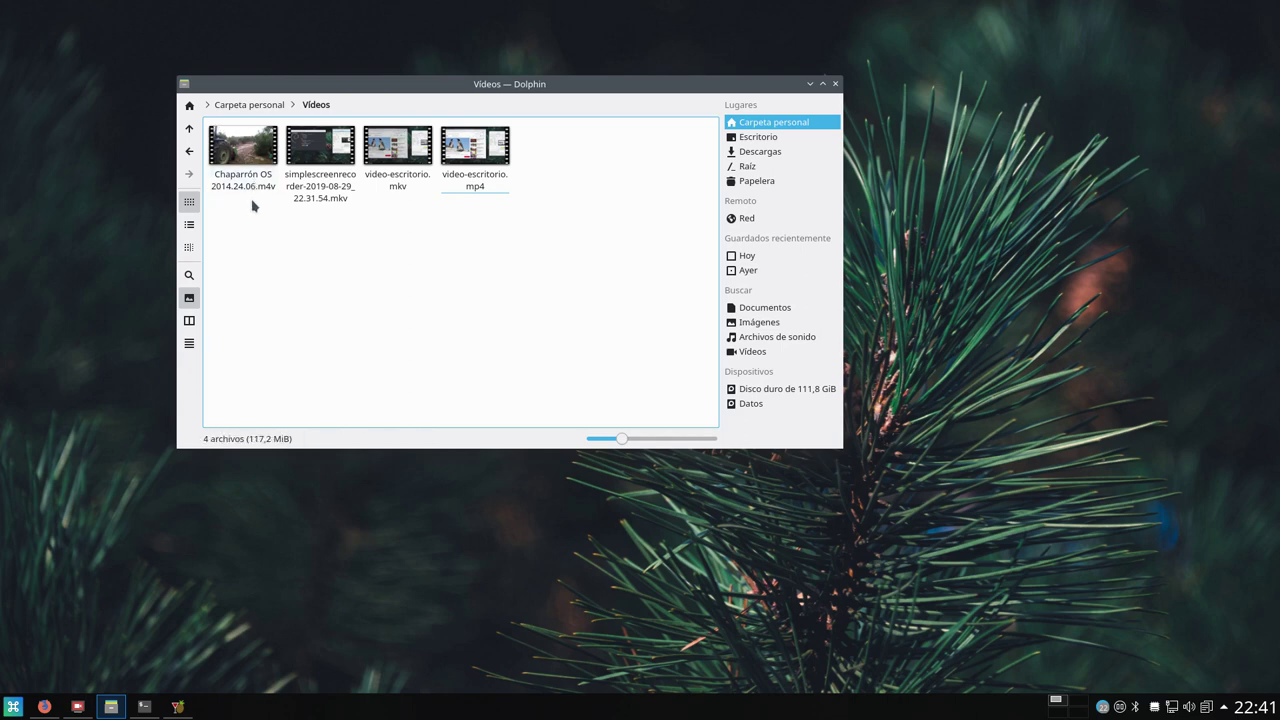
right_click(257, 160)
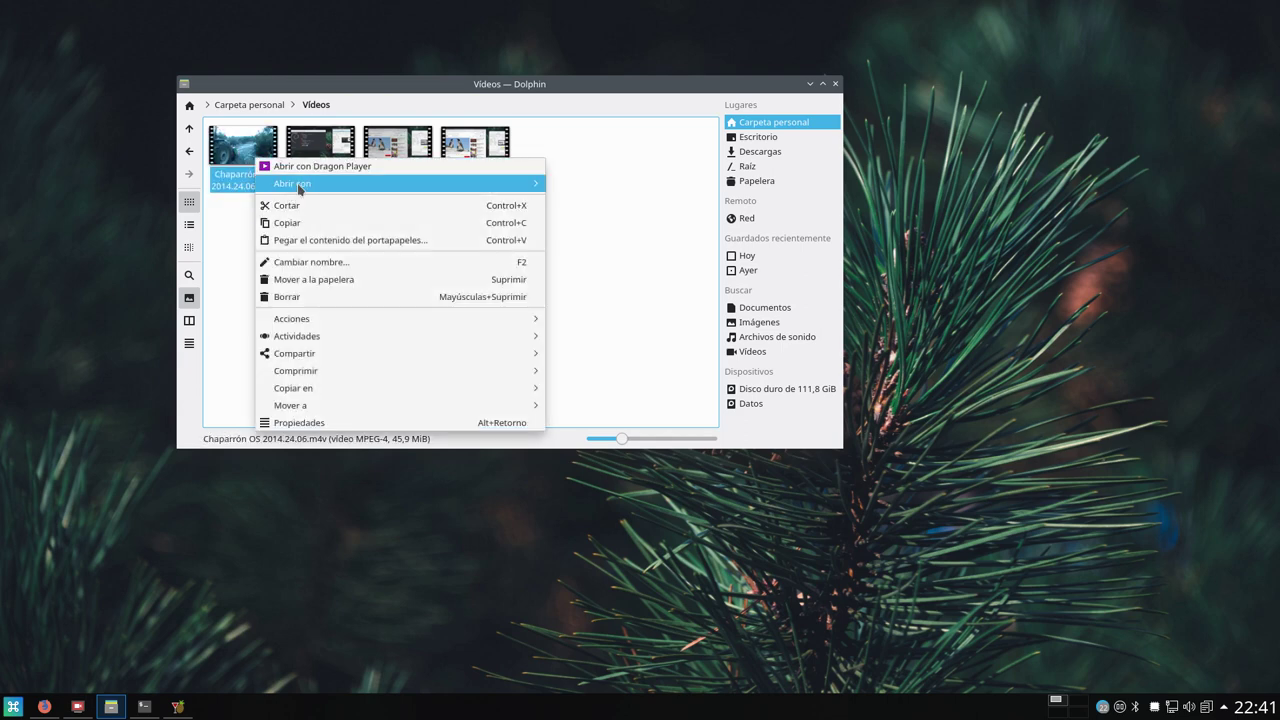
left_click(646, 380)
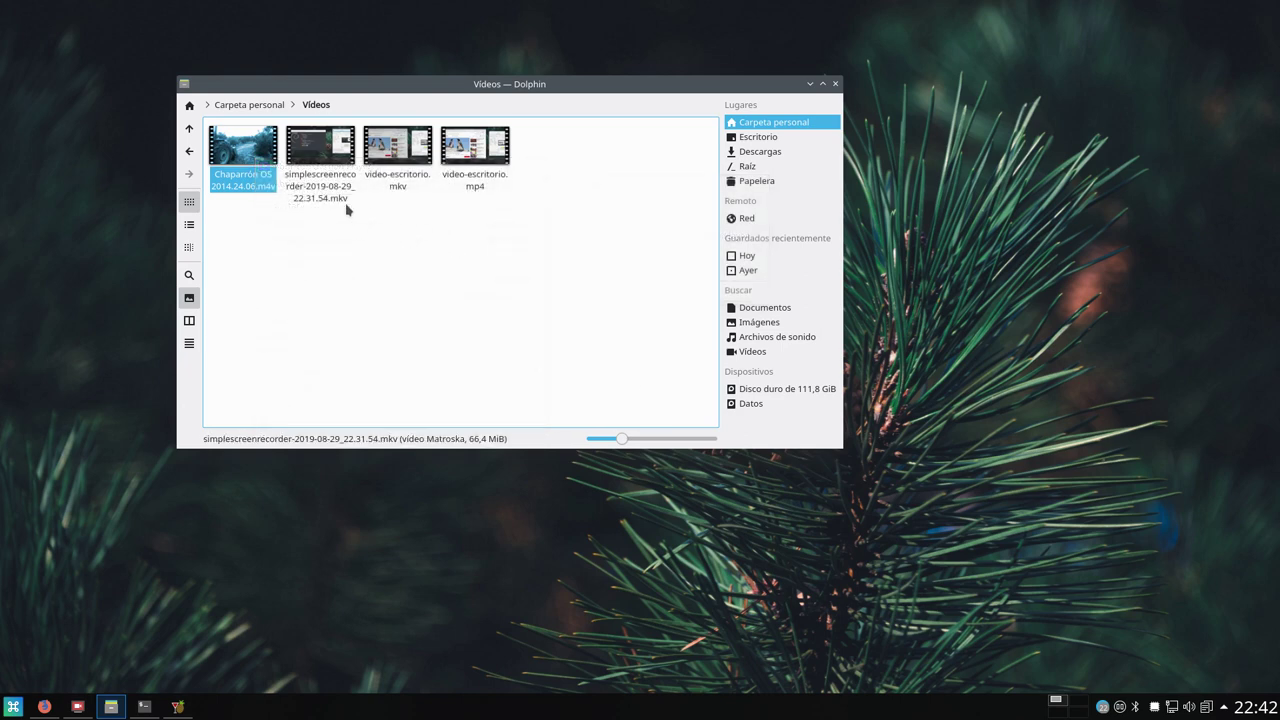
Rename Chaparrón OS 2014.24.06.m4v as Chaparrón OS 2014.24.06.mp4.
right_click(254, 153)
left_click(309, 257)
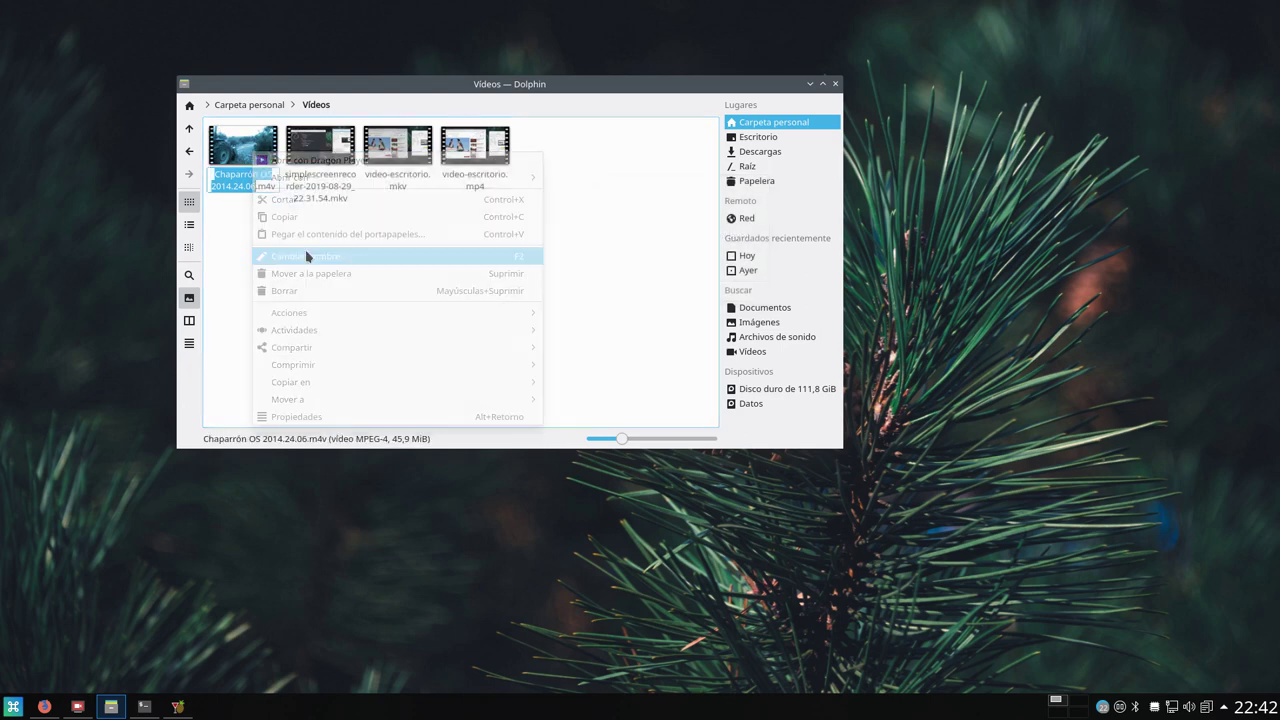
left_click(275, 187)
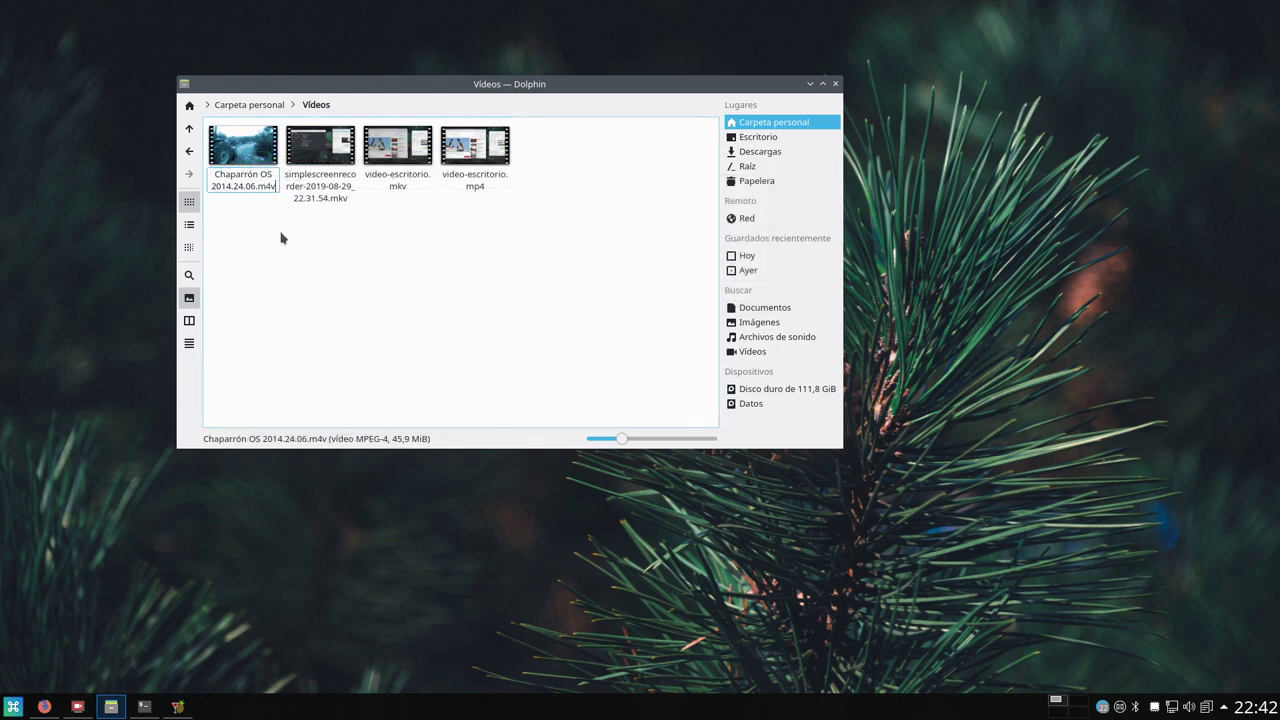
key("BackSpace")
key("BackSpace")
type("p4")
key("Return")
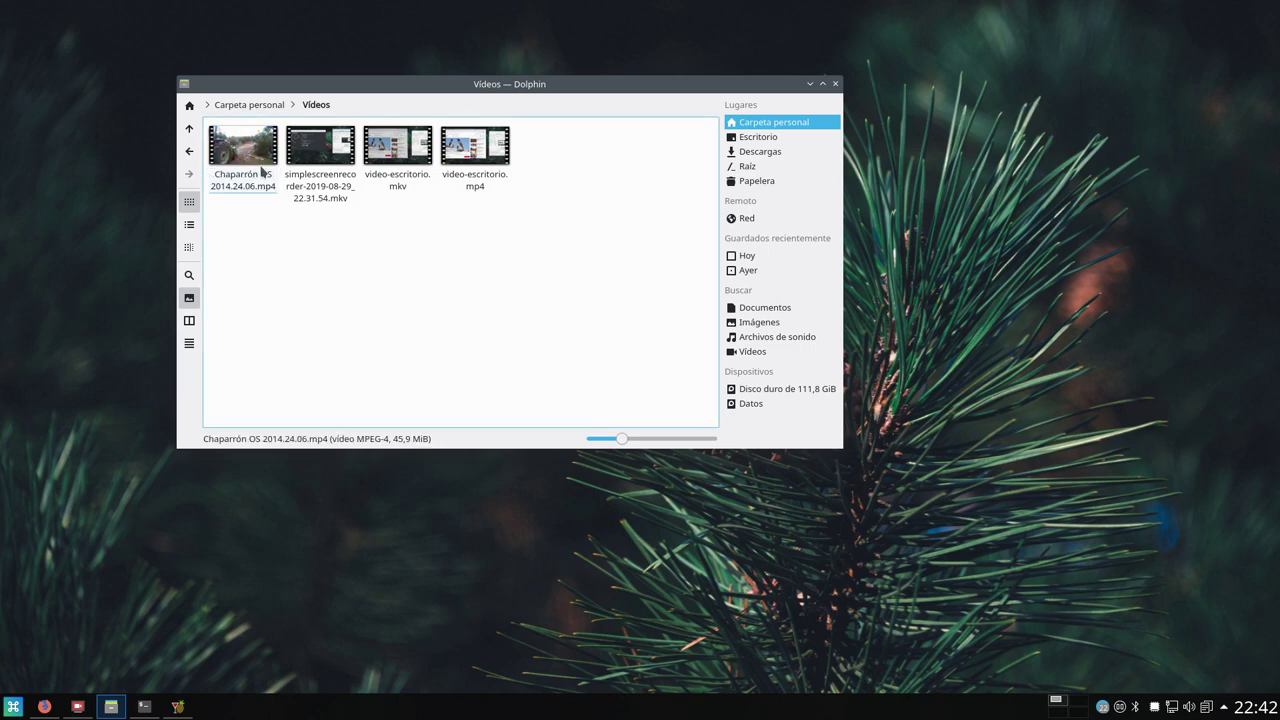
Play Chaparrón OS 2014.24.06.mp4 in Dragon Player, reposition the player window while watching, and close it.
right_click(252, 155)
left_click(400, 157)
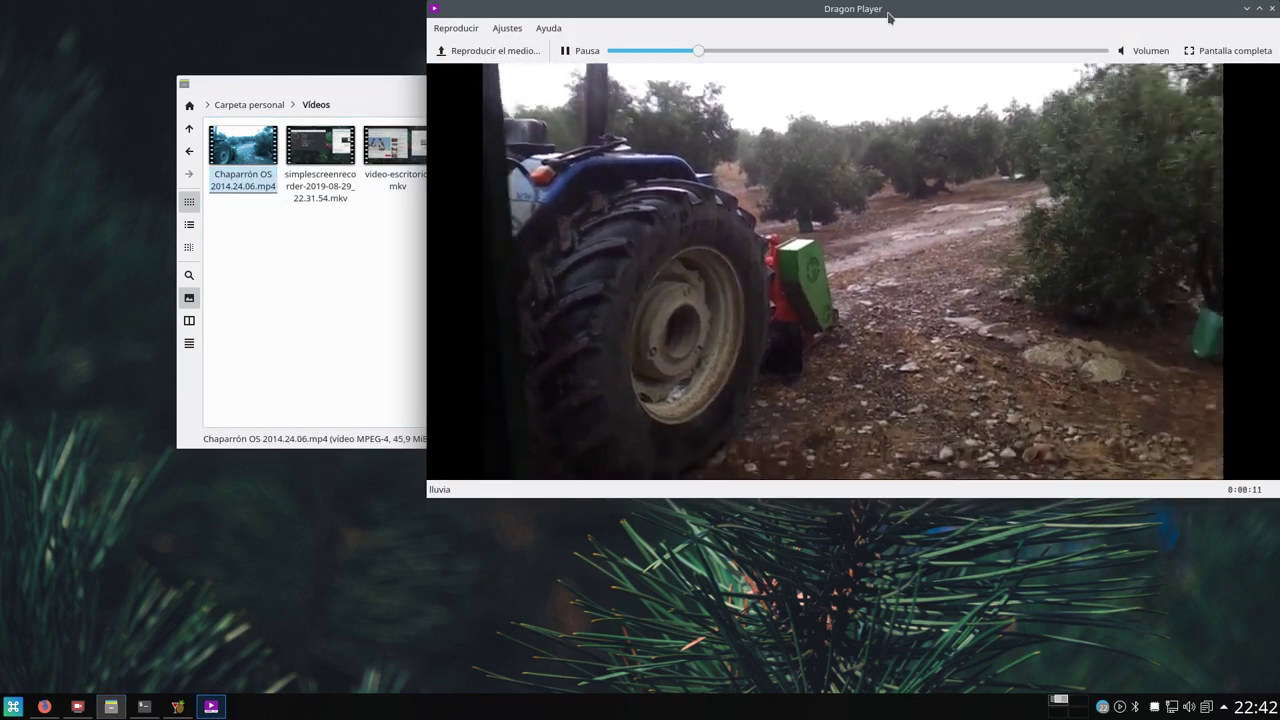
left_click_drag(888, 17, 707, 61)
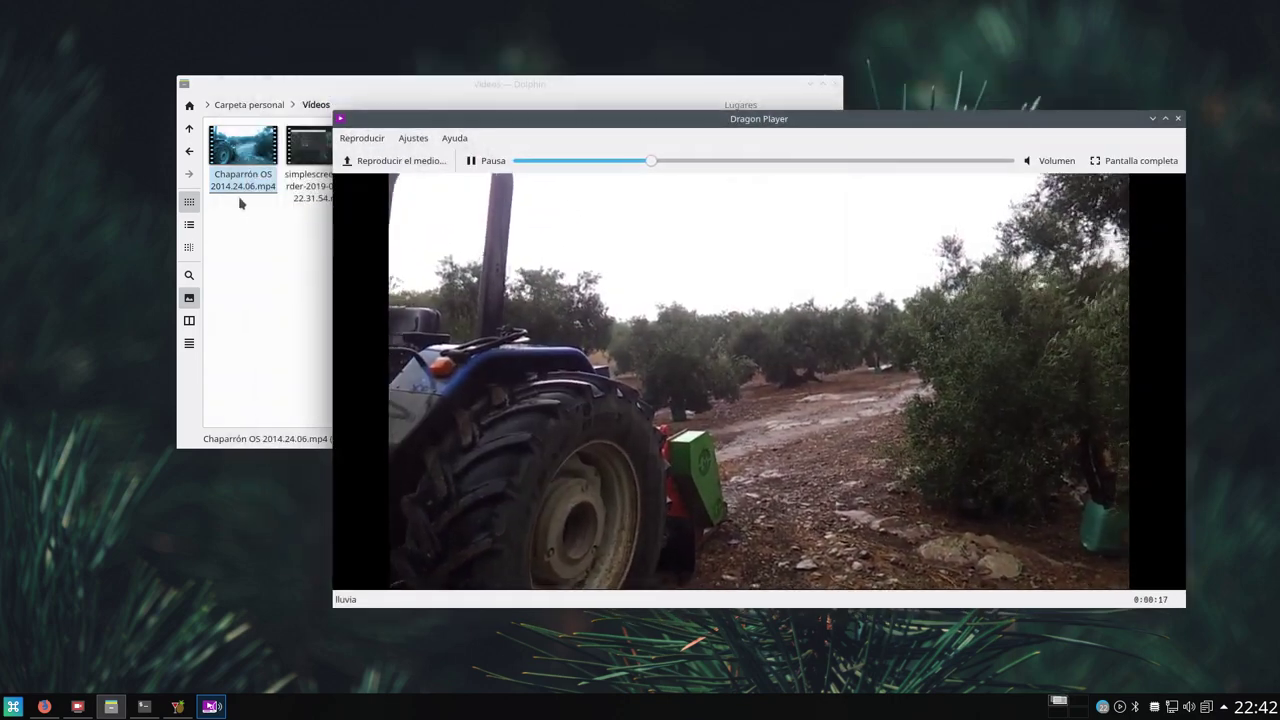
left_click(603, 126)
left_click_drag(603, 126, 509, 131)
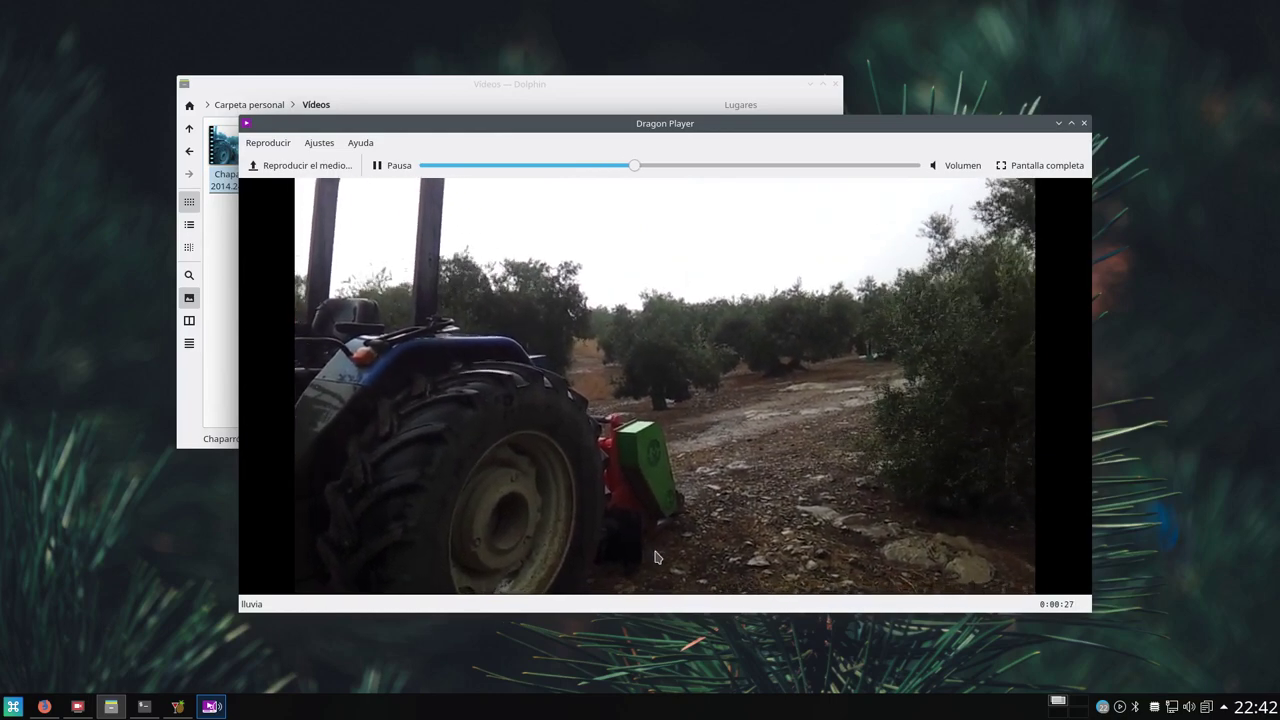
left_click(1083, 123)
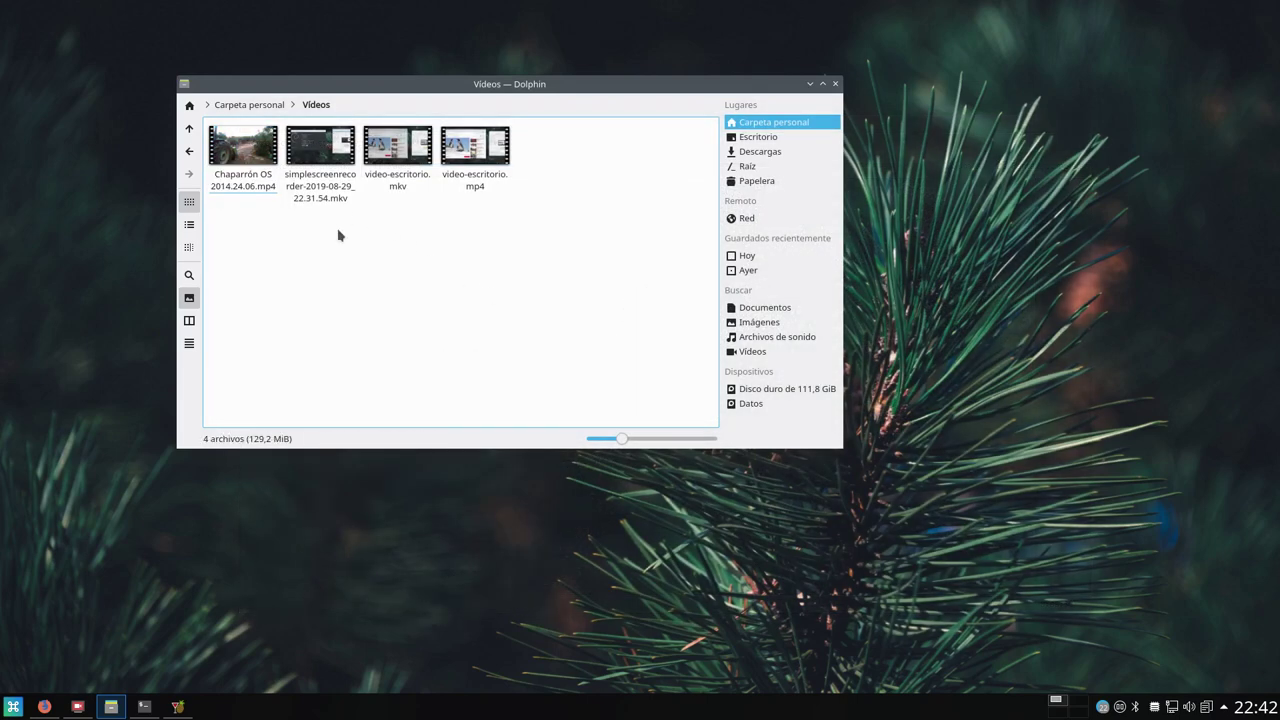
Restore the Chaparrón OS 2014.24.06 video's file extension to .m4v and clear the selection.
left_click(262, 156)
right_click(262, 156)
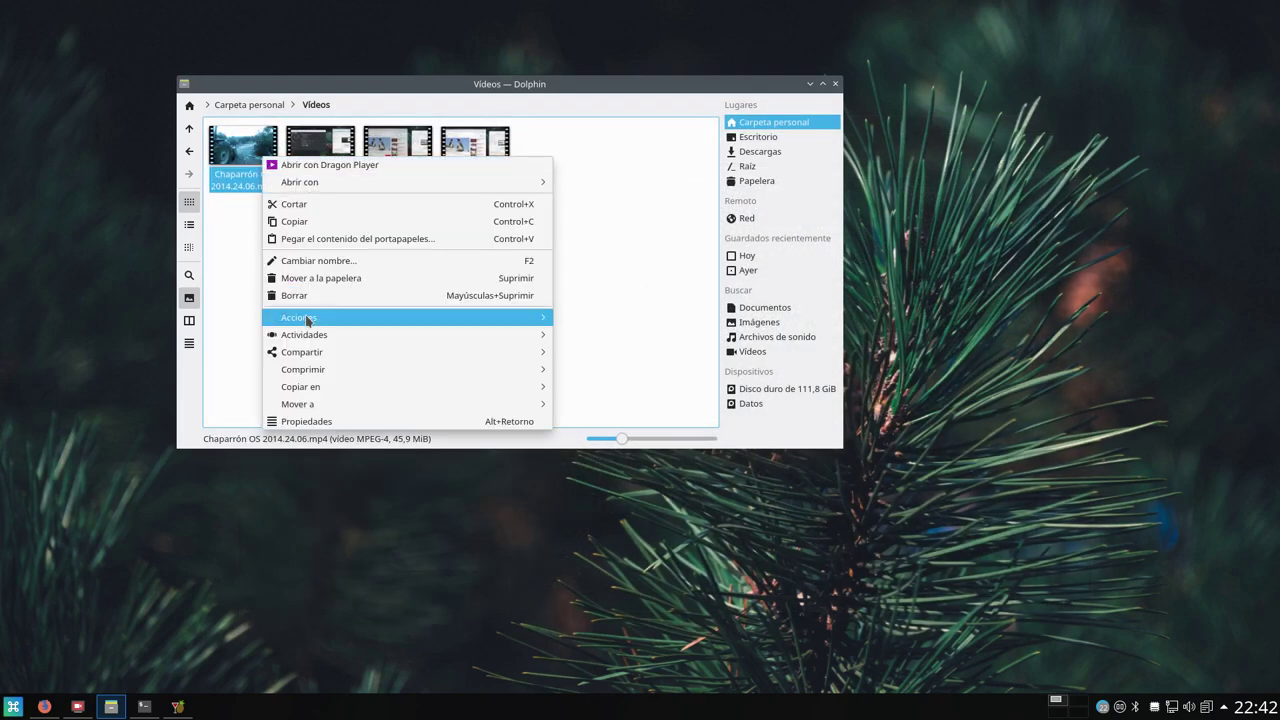
left_click(330, 262)
left_click(276, 186)
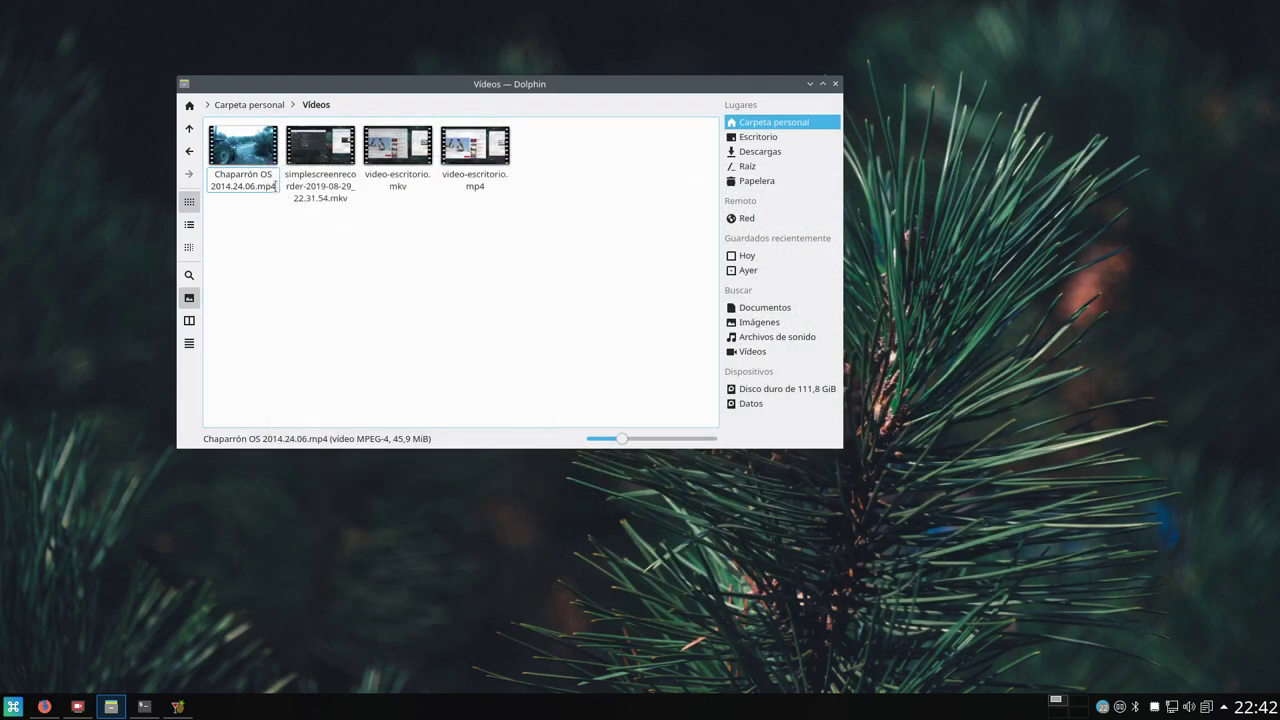
key("BackSpace")
key("BackSpace")
type("4v")
key("Return")
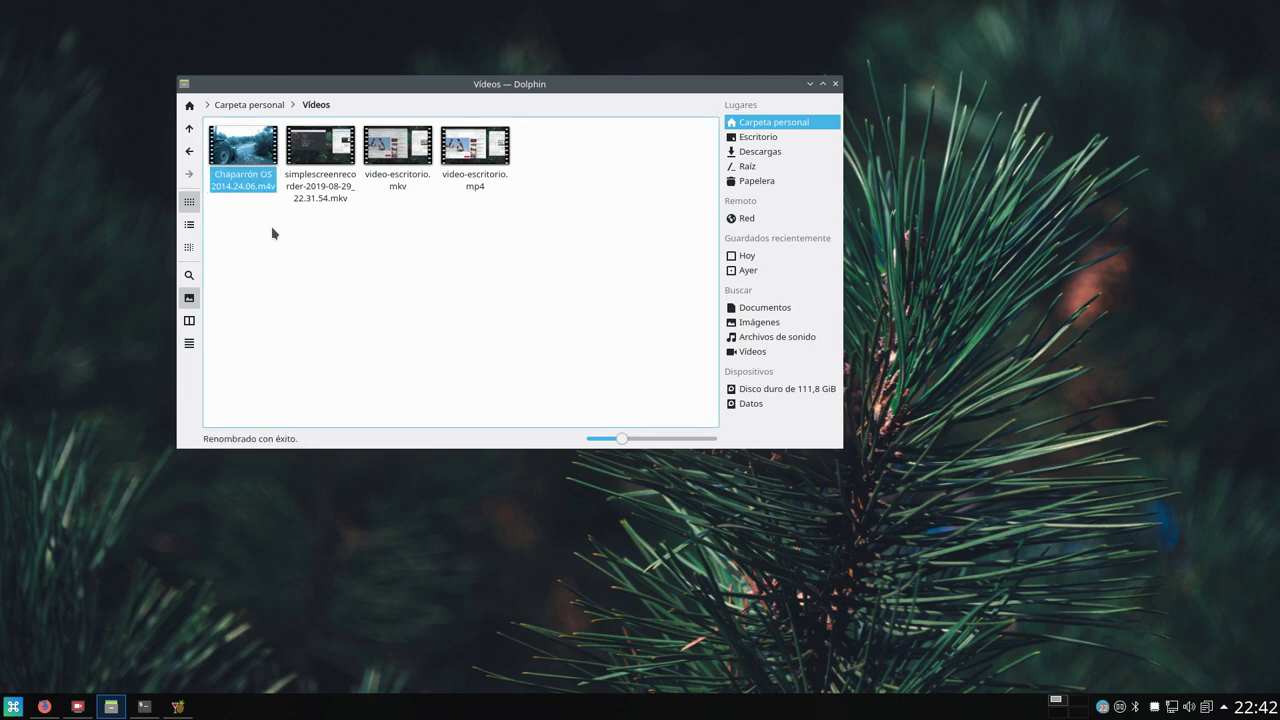
left_click(318, 314)
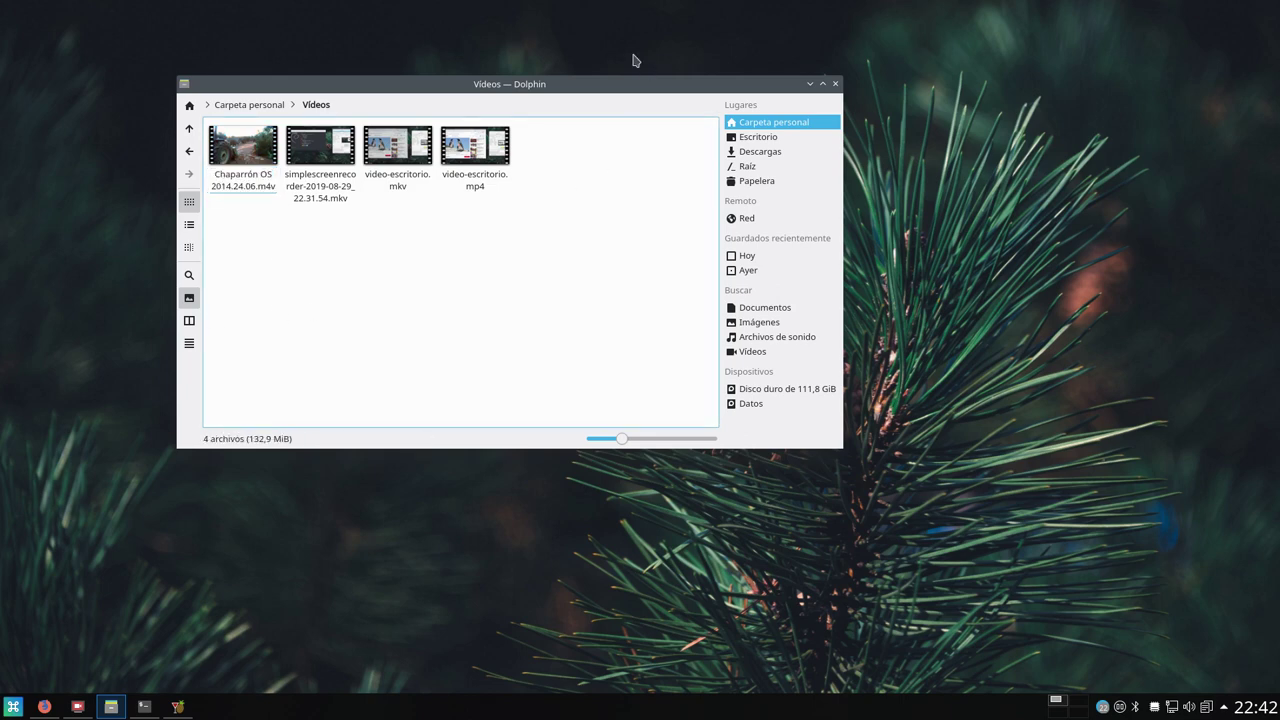
Shift the Vídeos folder window slightly and check the type and size of video-escritorio.mp4.
left_click_drag(606, 91, 647, 114)
left_click(537, 190)
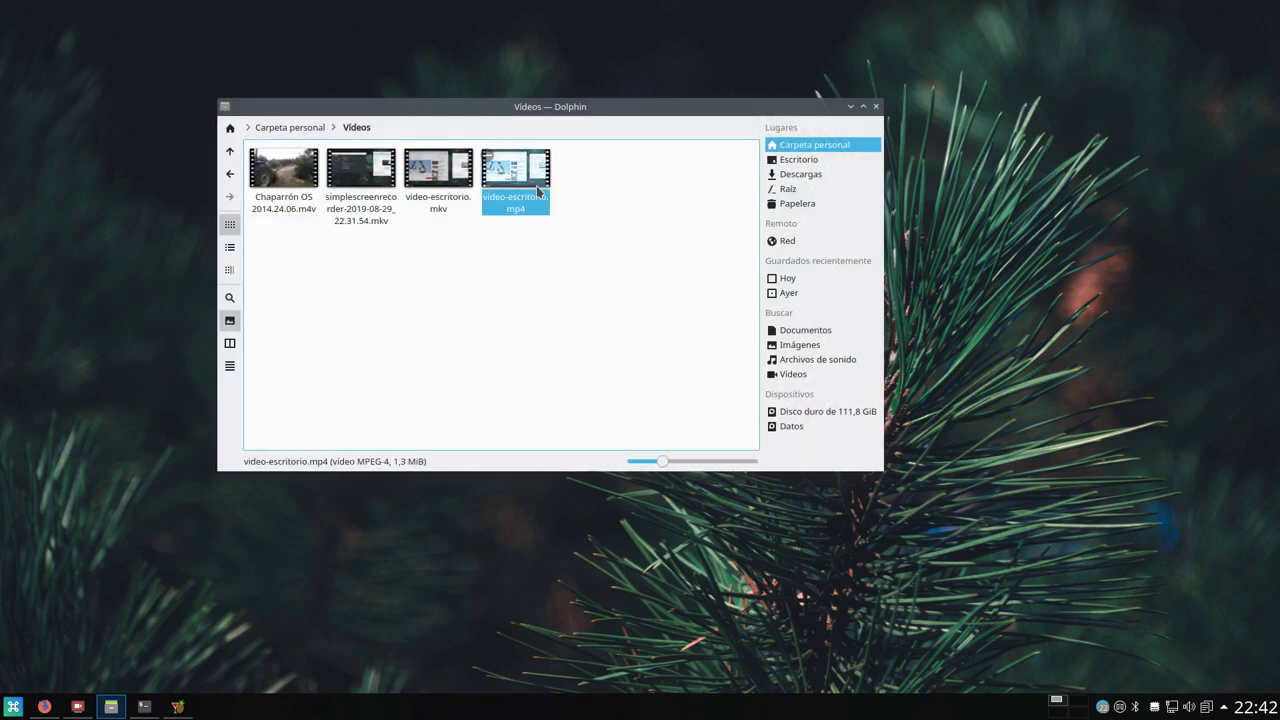
left_click(522, 271)
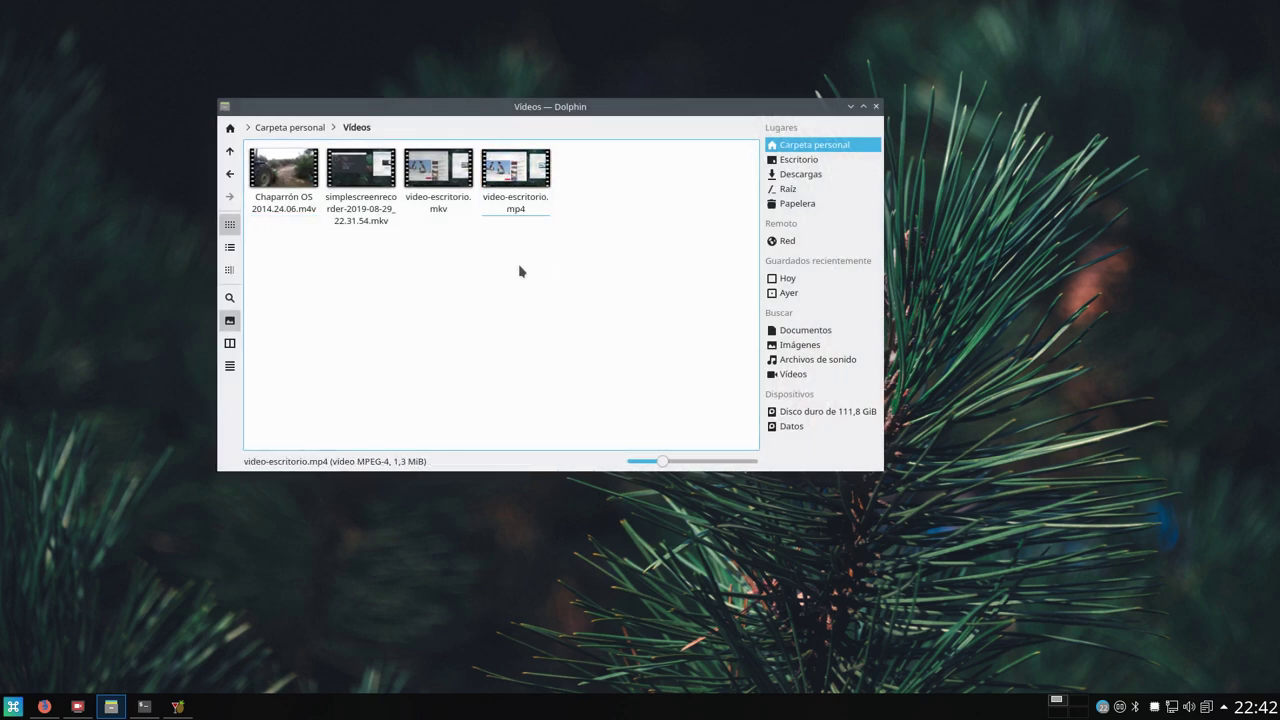
left_click(530, 200)
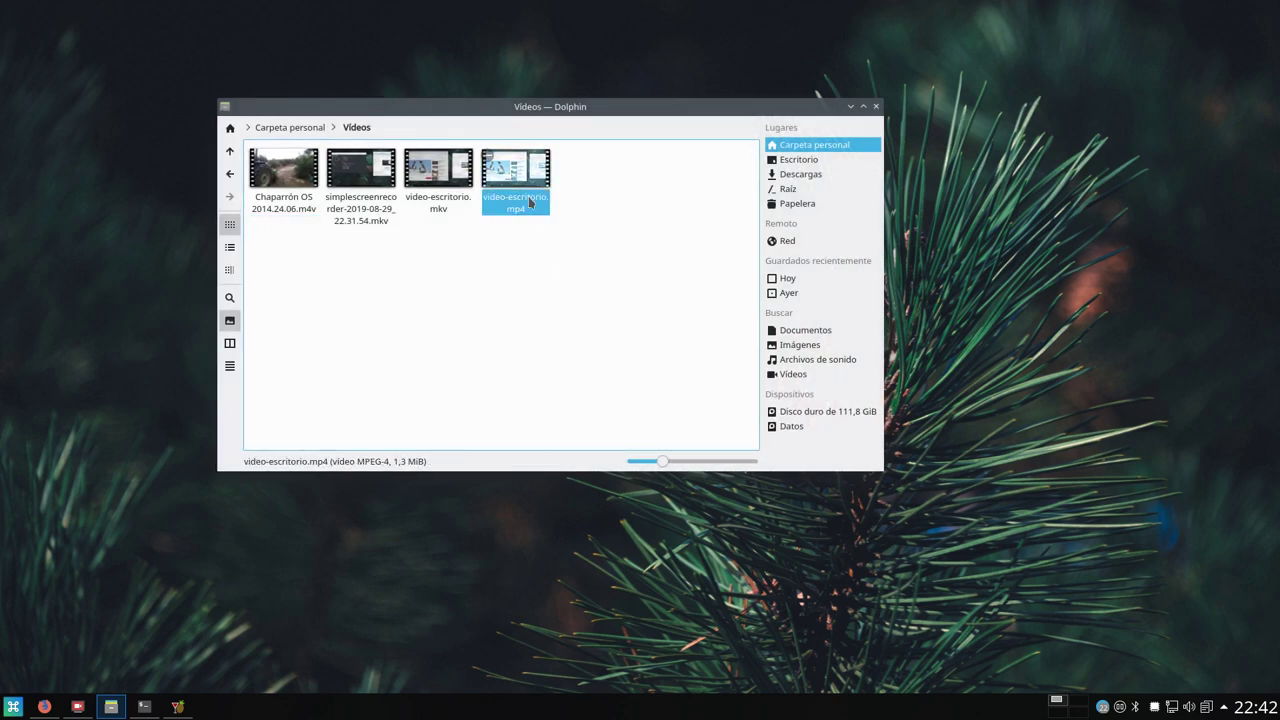
left_click(531, 265)
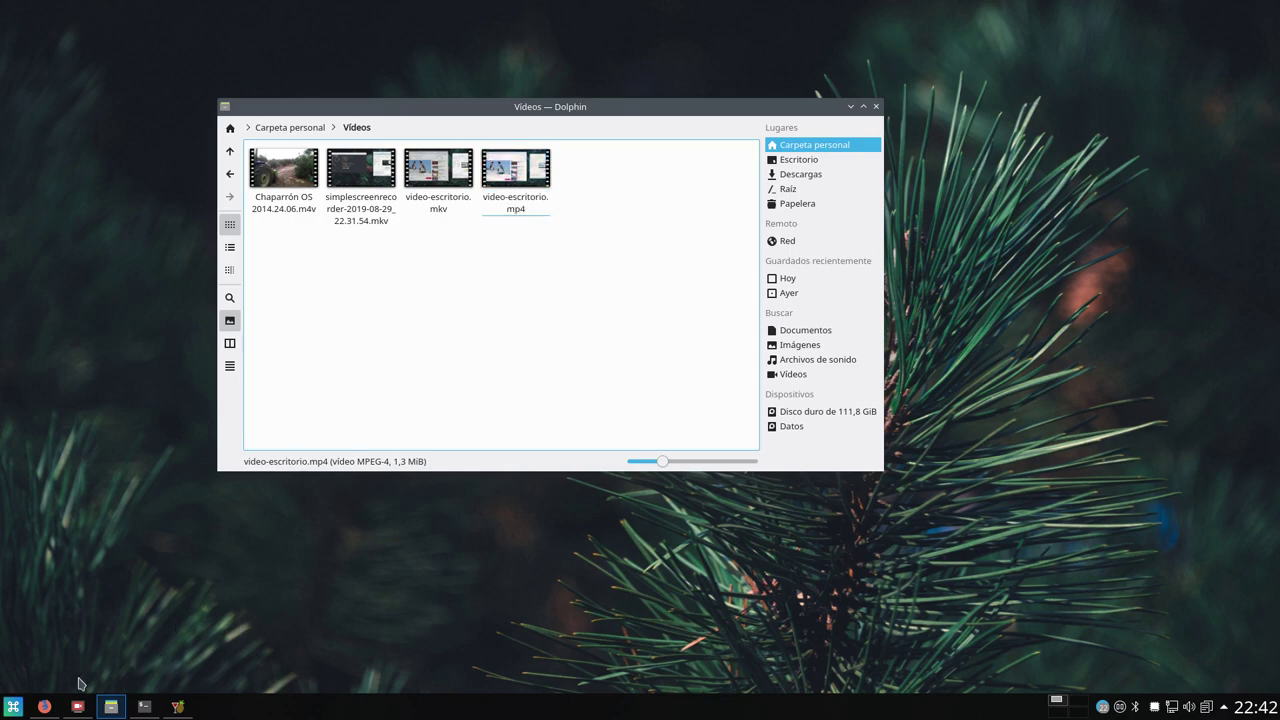
Switch to Firefox, show the open Twitter page, and refresh its home timeline.
left_click(46, 706)
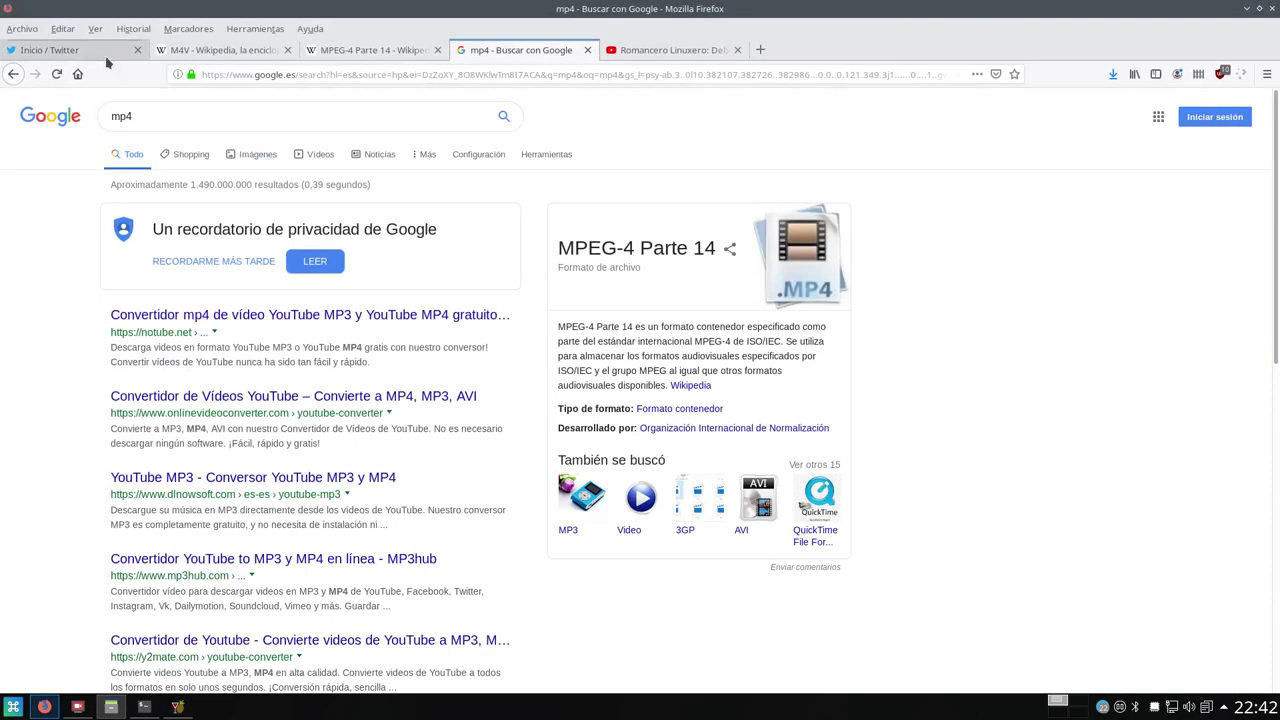
left_click(104, 52)
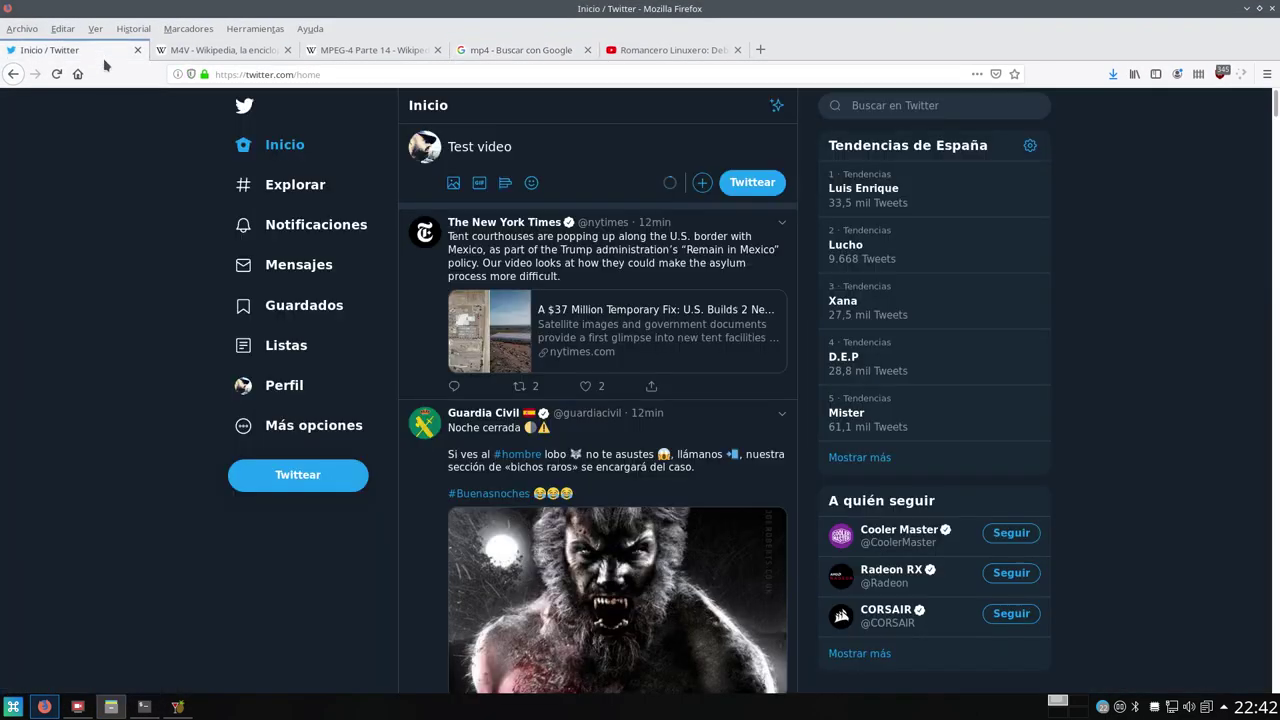
left_click(295, 145)
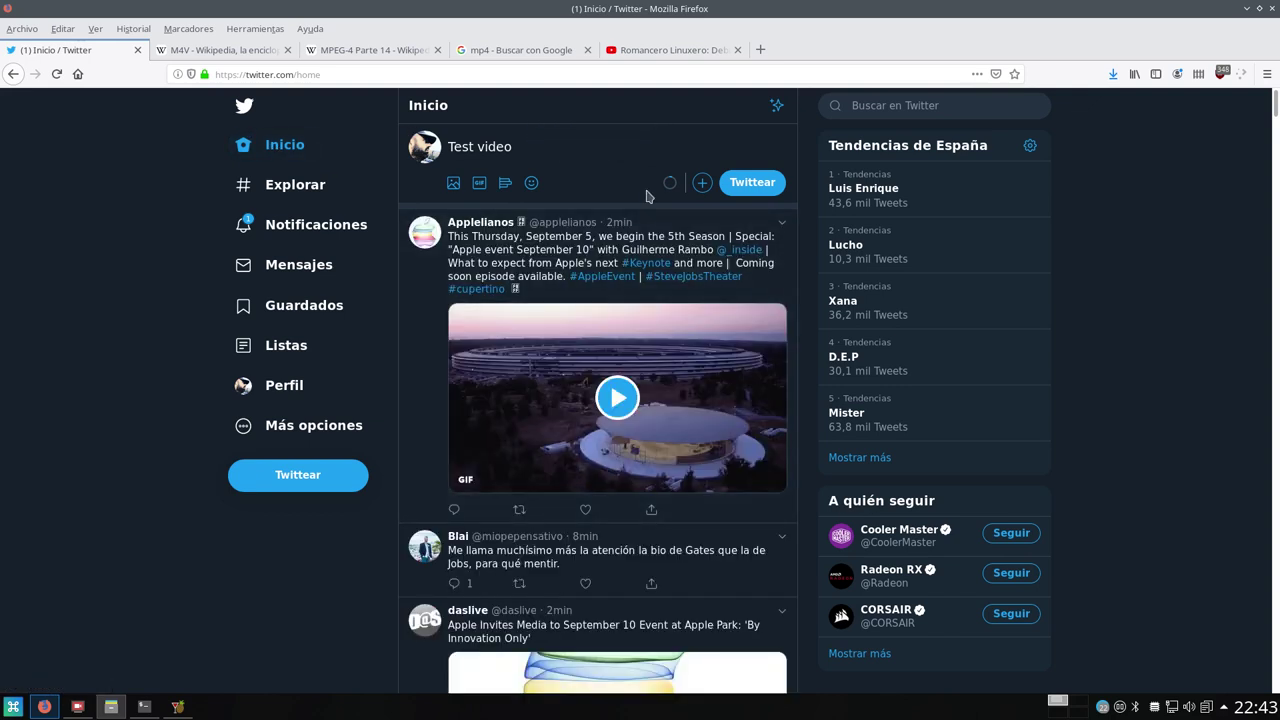
Replace the draft tweet's text with "Test video lol" and minimize Firefox.
left_click(537, 144)
left_click_drag(537, 143, 430, 145)
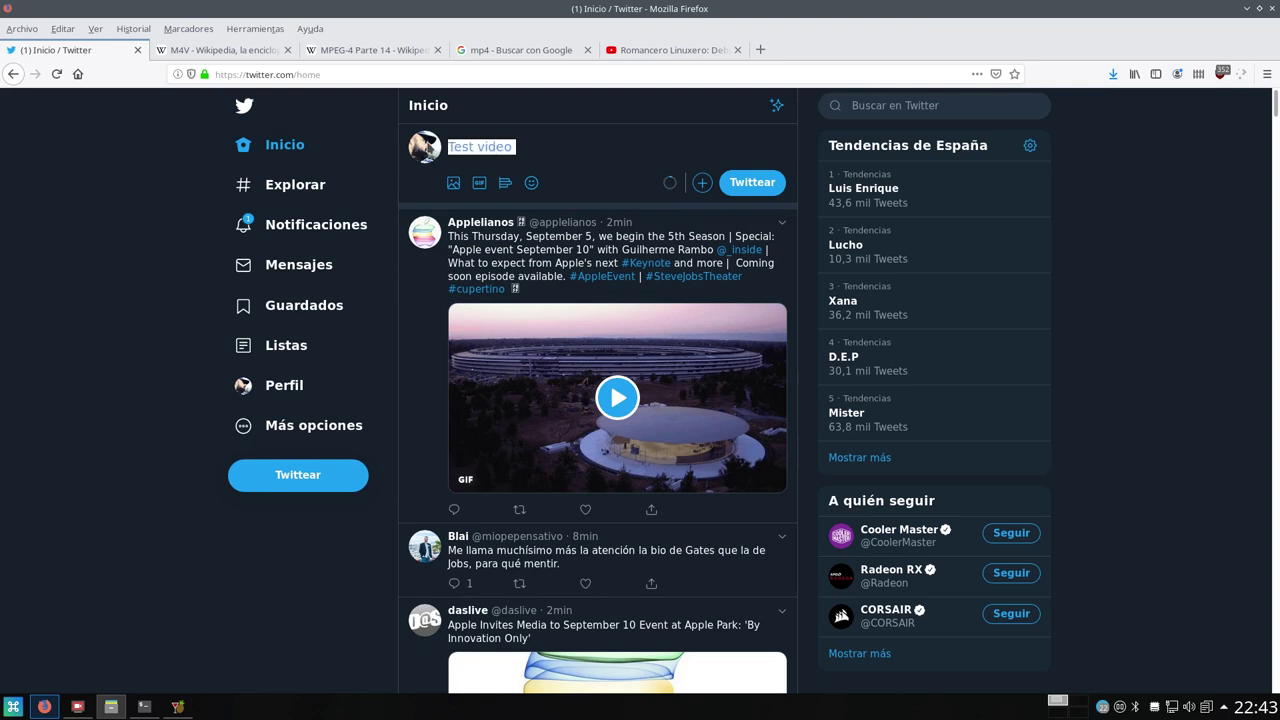
key("BackSpace")
type("Tes")
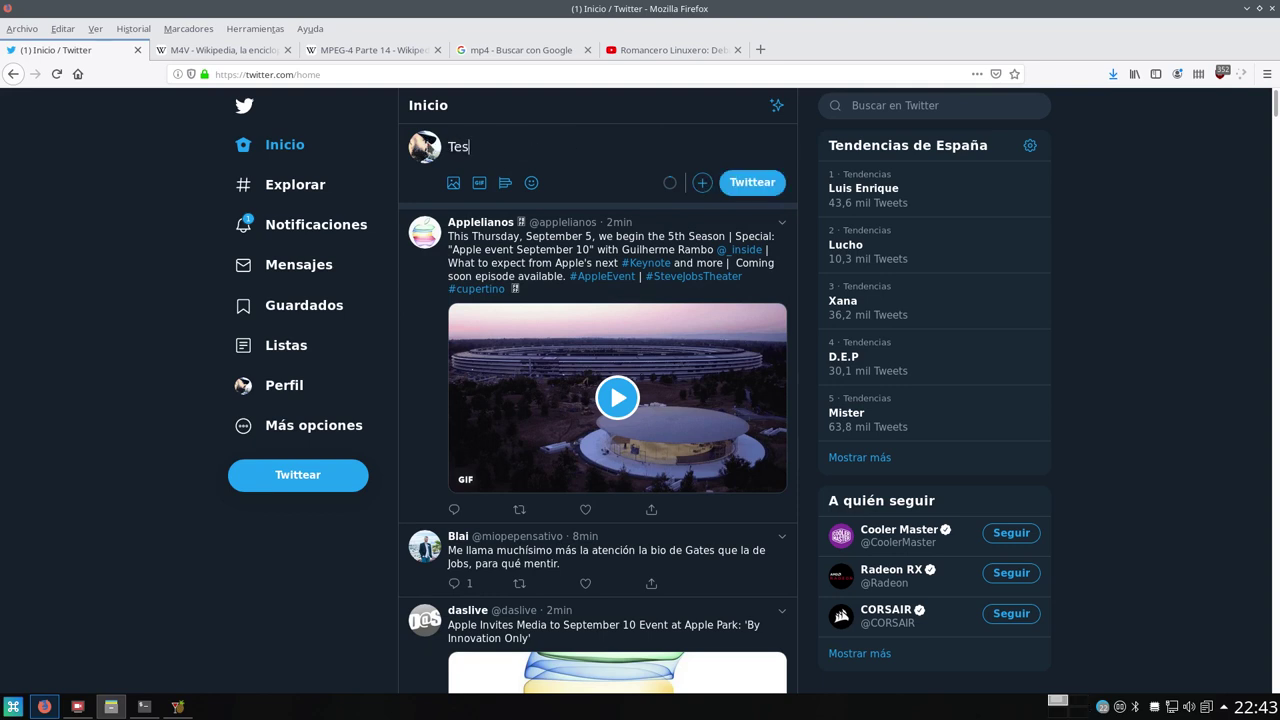
type(" video lol")
left_click(471, 147)
type("t")
left_click(1246, 9)
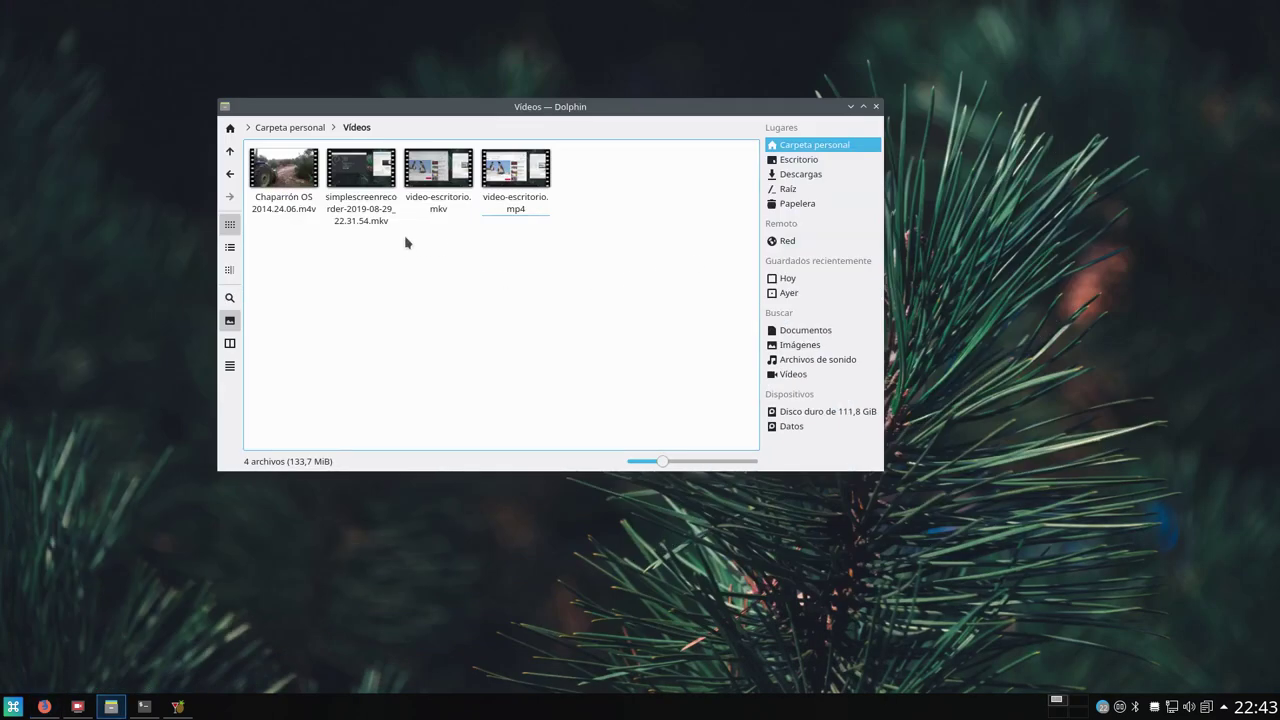
Rename video-escritorio.mp4 as video-escritorio.m4v in the Vídeos folder.
left_click(533, 180)
left_click(520, 321)
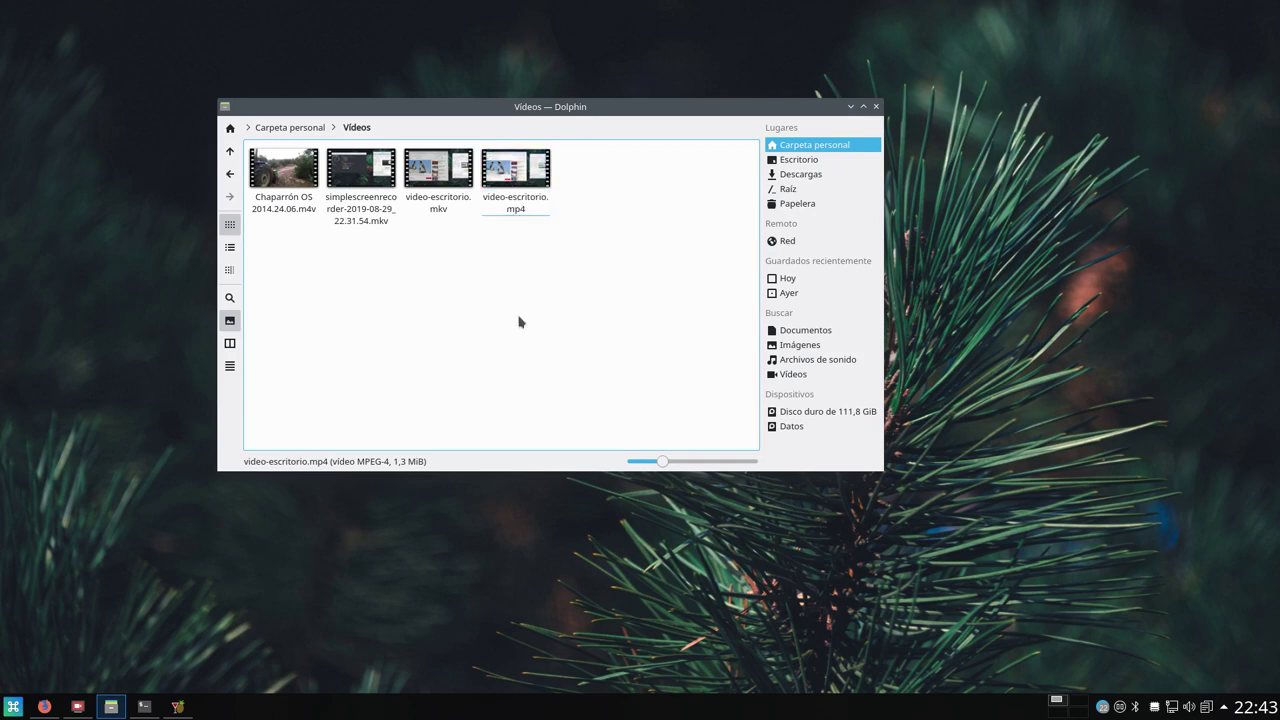
right_click(527, 178)
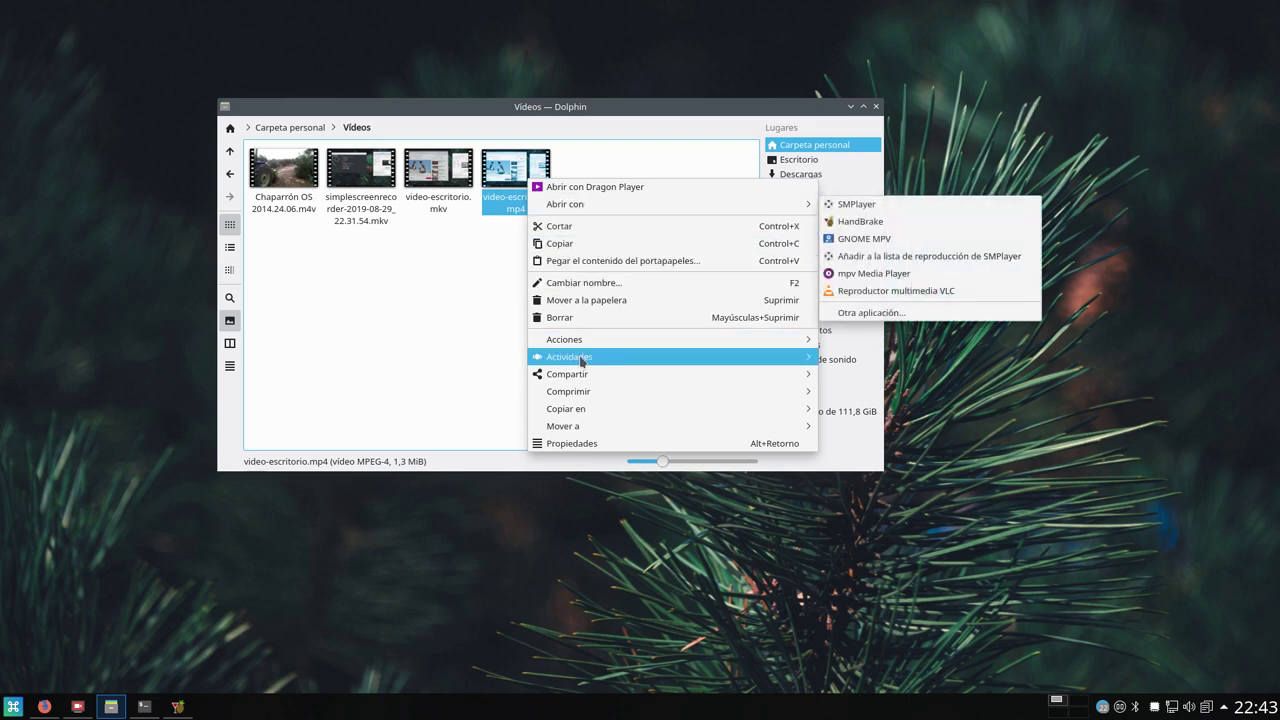
left_click(590, 283)
left_click(550, 207)
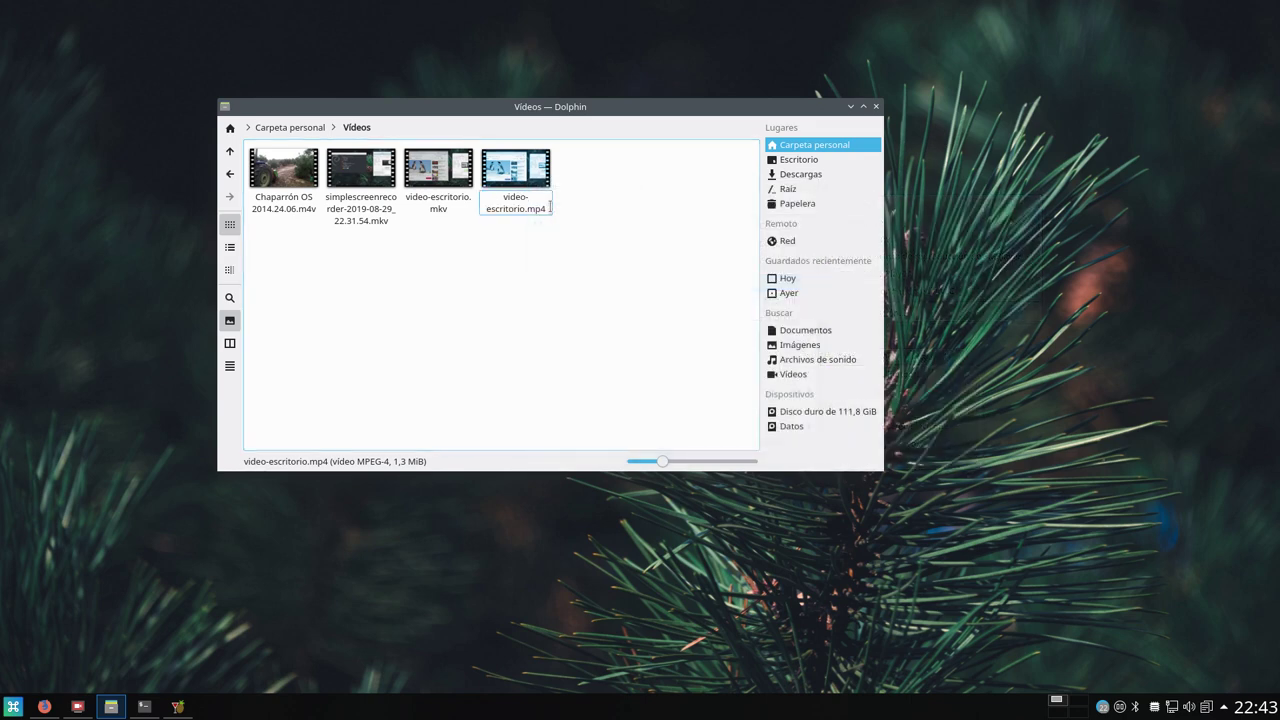
key("BackSpace")
key("BackSpace")
type("4v")
key("Return")
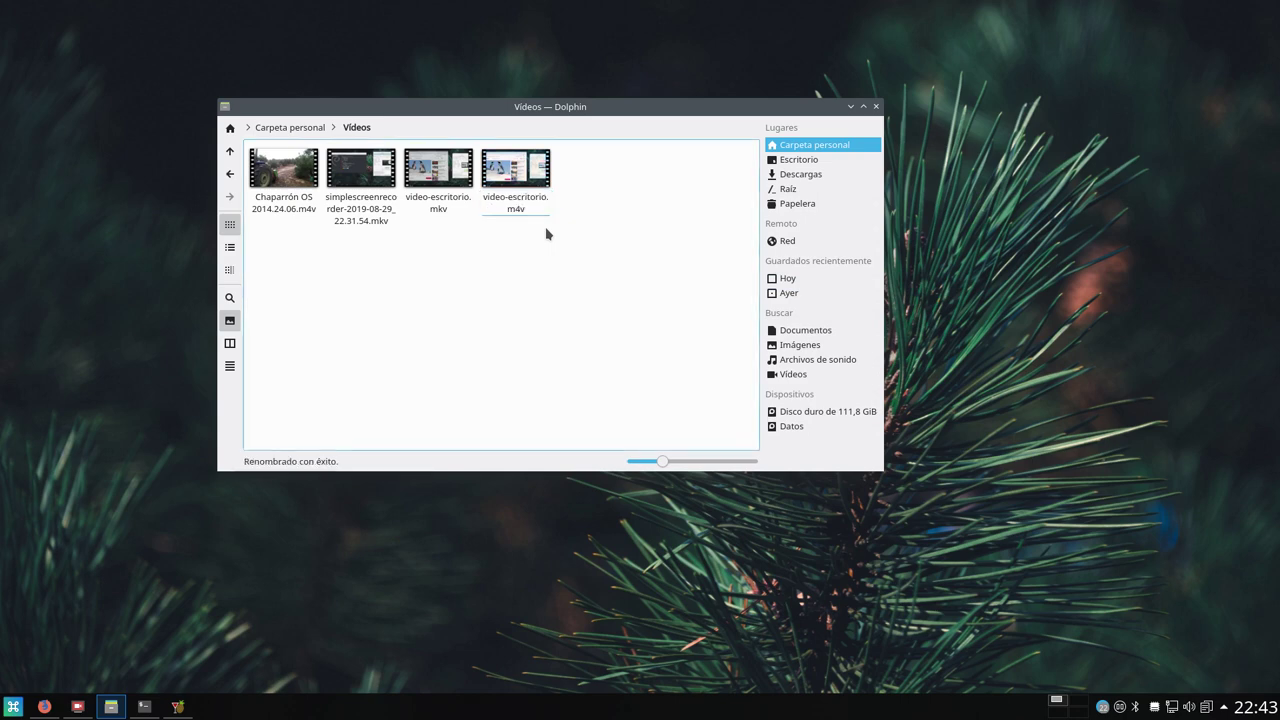
left_click(437, 231)
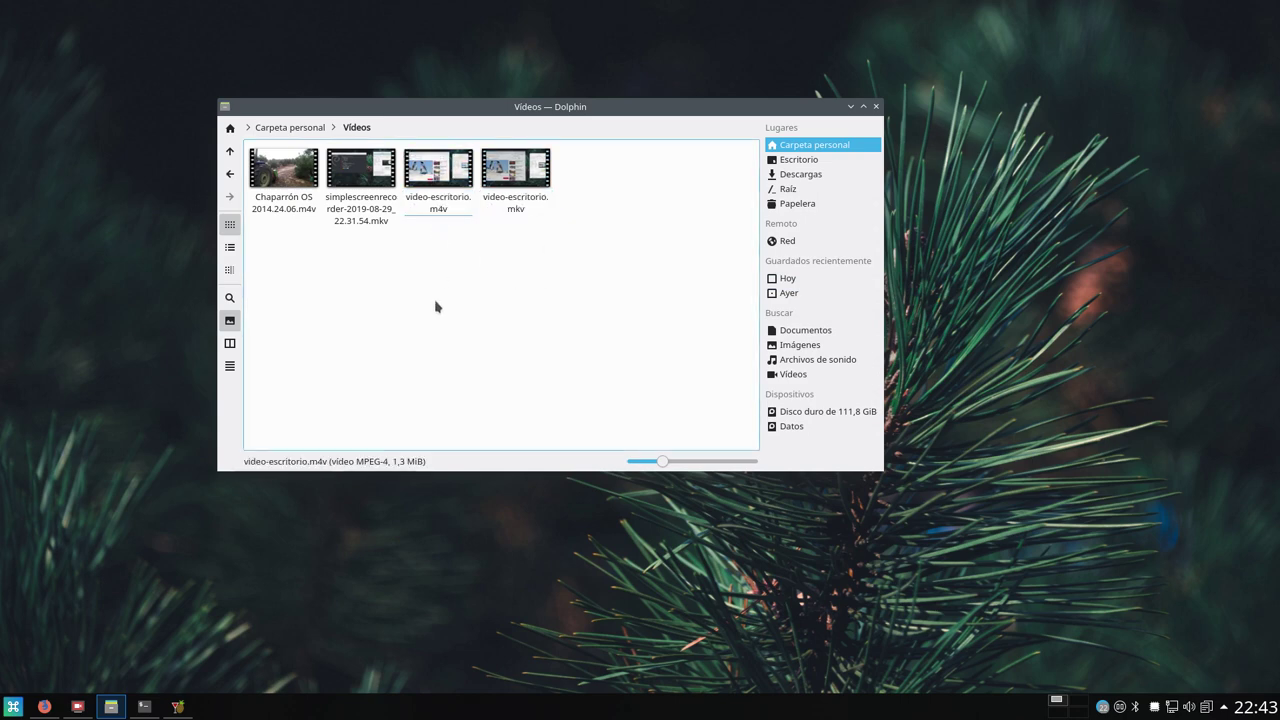
left_click(178, 706)
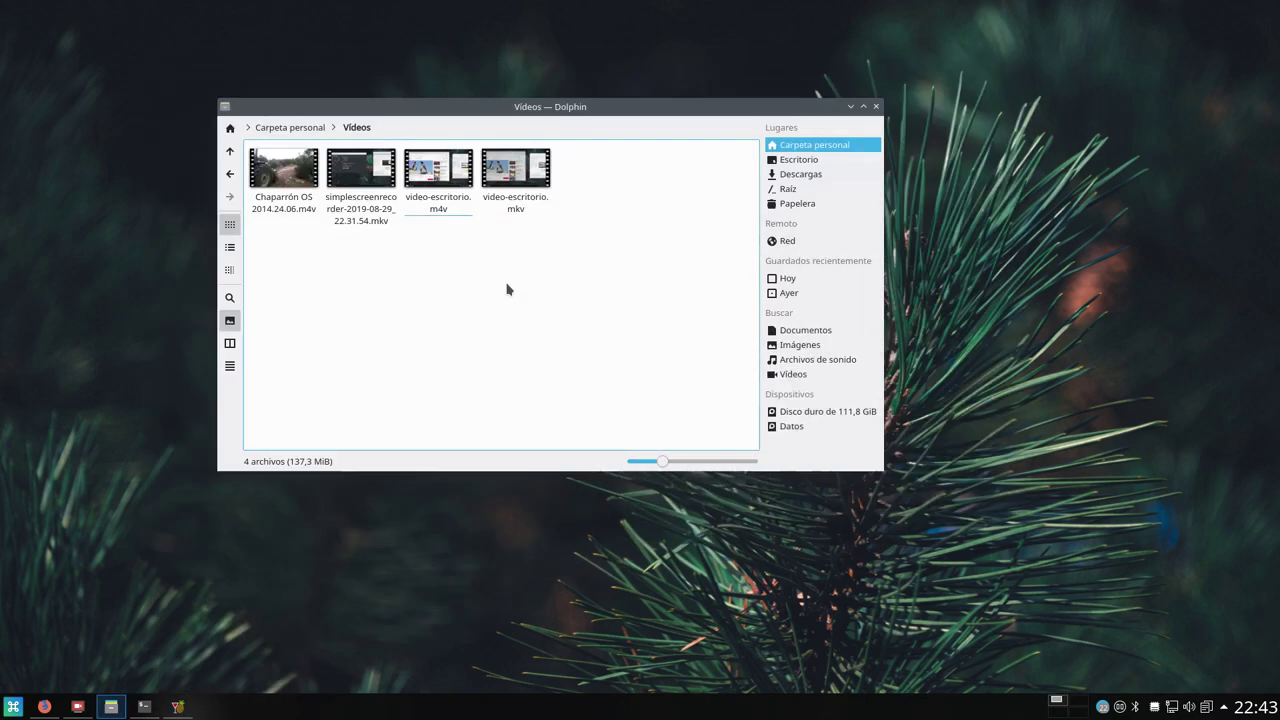
left_click(984, 62)
Switch to Firefox, try to attach video-escritorio.m4v to the draft tweet, and minimize the browser.
left_click(44, 706)
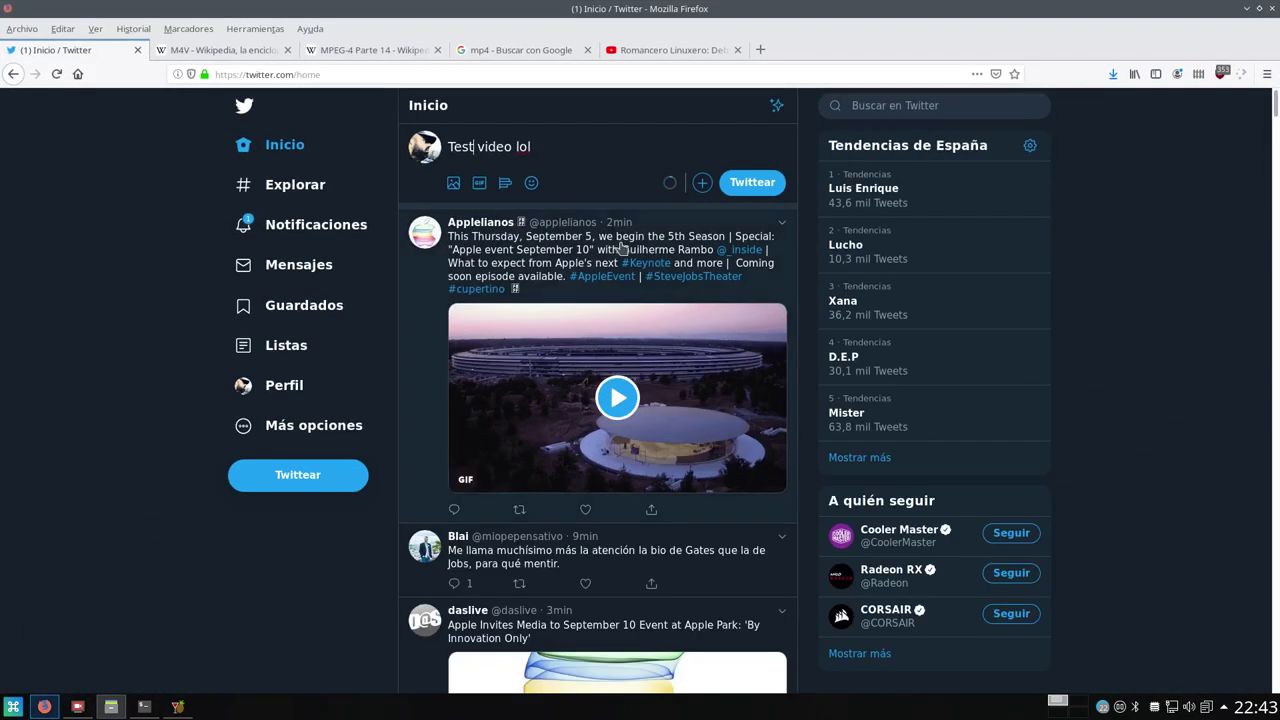
left_click(455, 187)
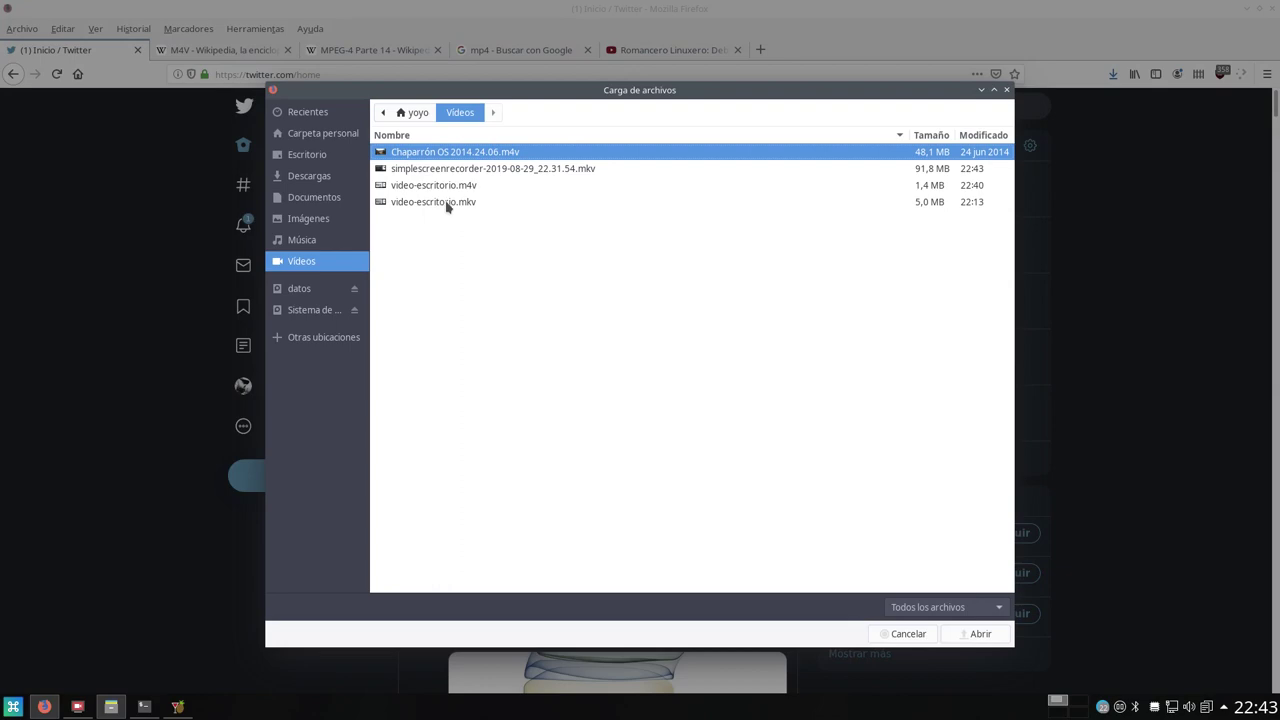
left_click(449, 188)
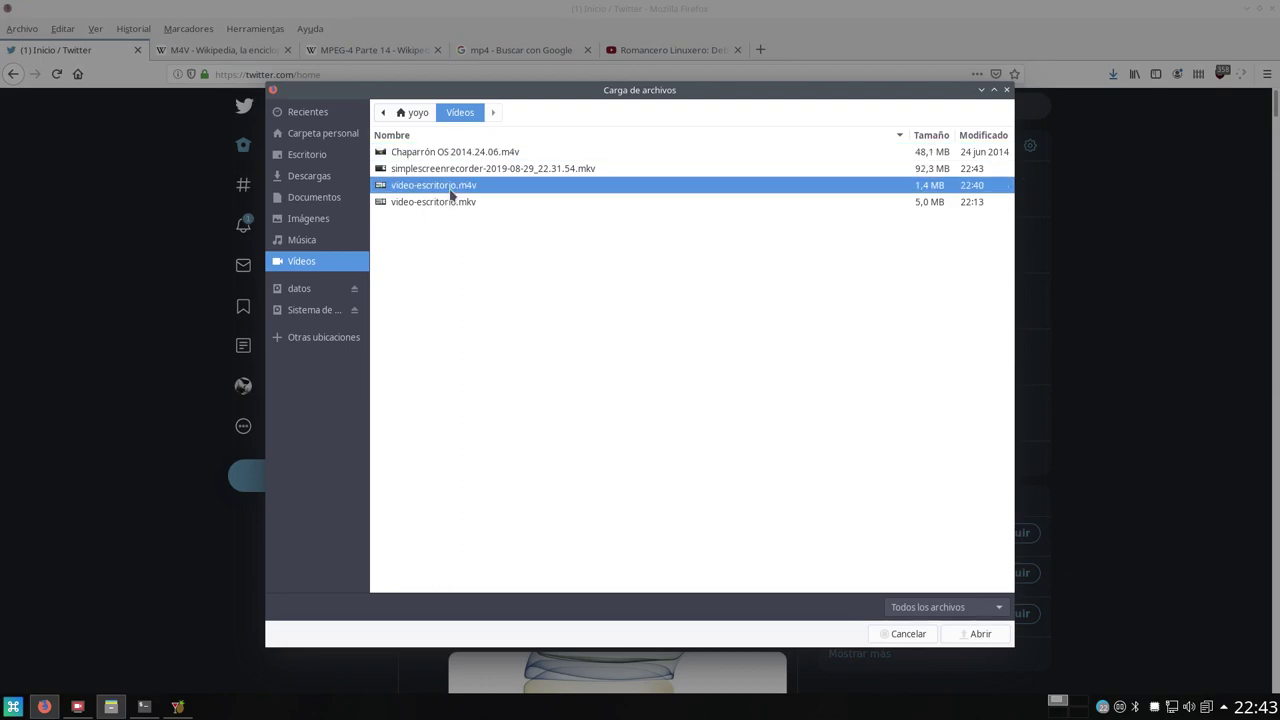
left_click(976, 633)
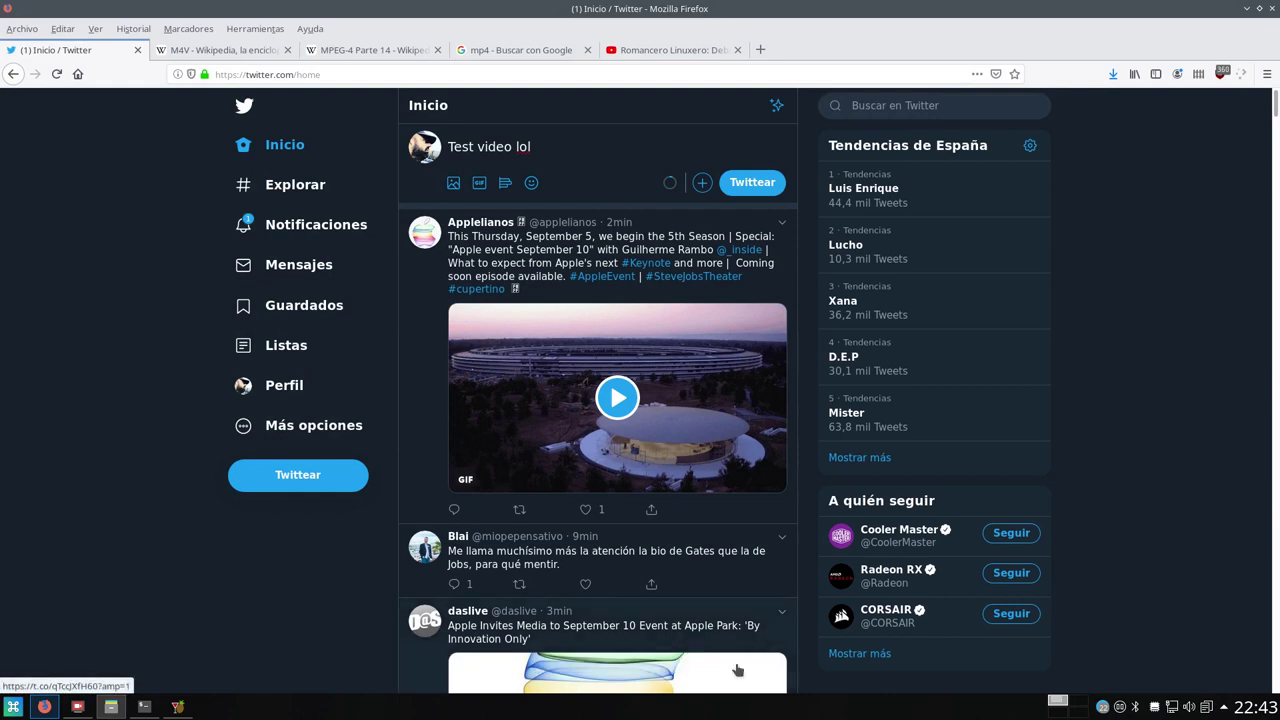
left_click(1246, 8)
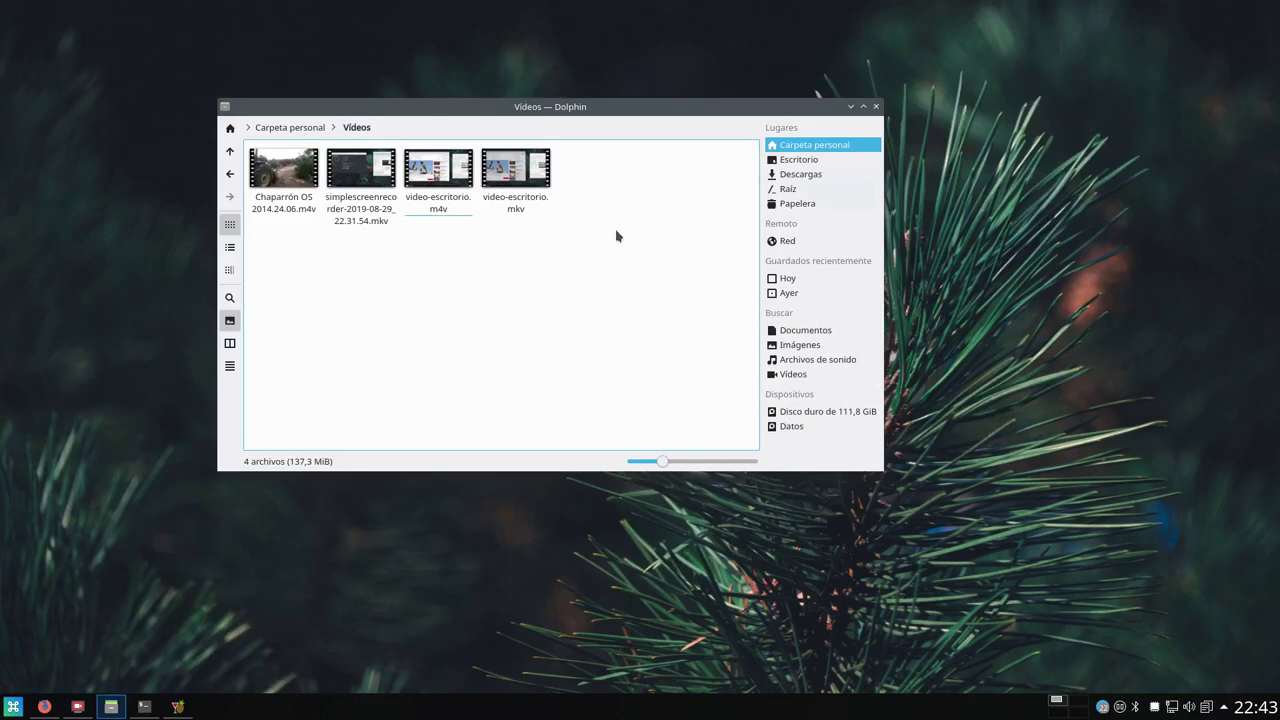
Rename video-escritorio.m4v as video-escritorio.mp4 in the Vídeos folder.
left_click(463, 184)
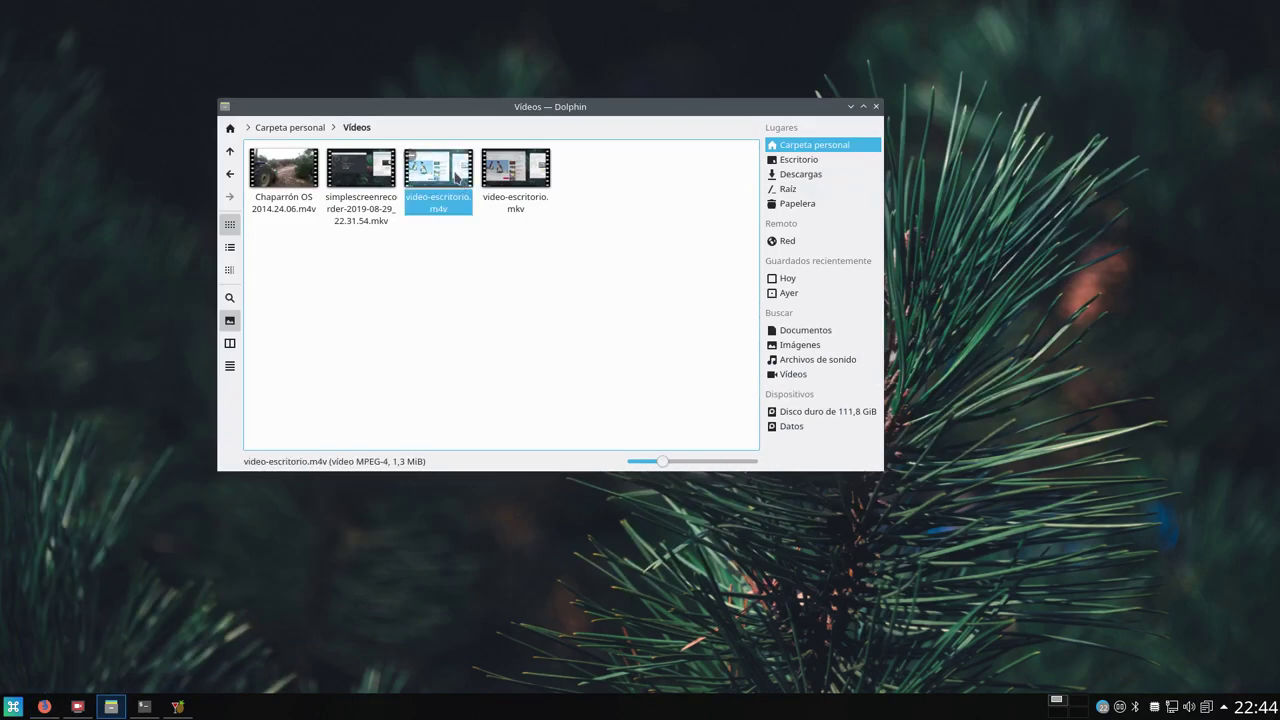
right_click(457, 178)
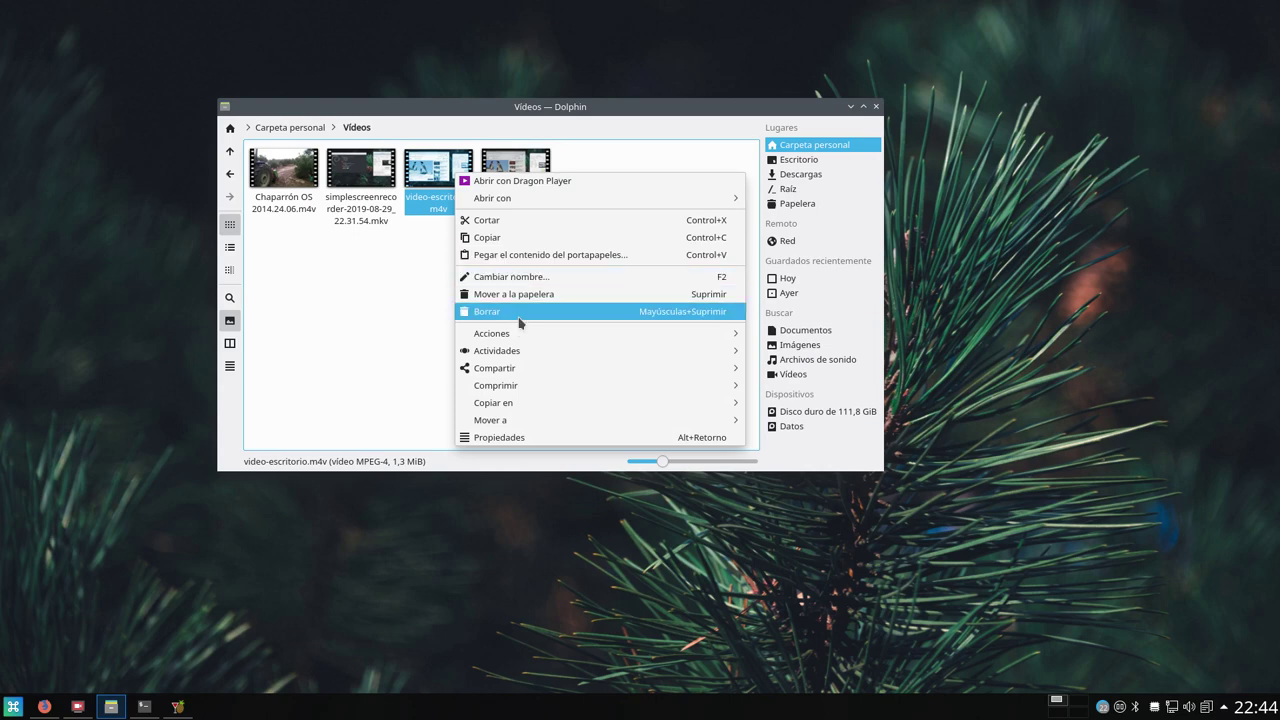
left_click(531, 281)
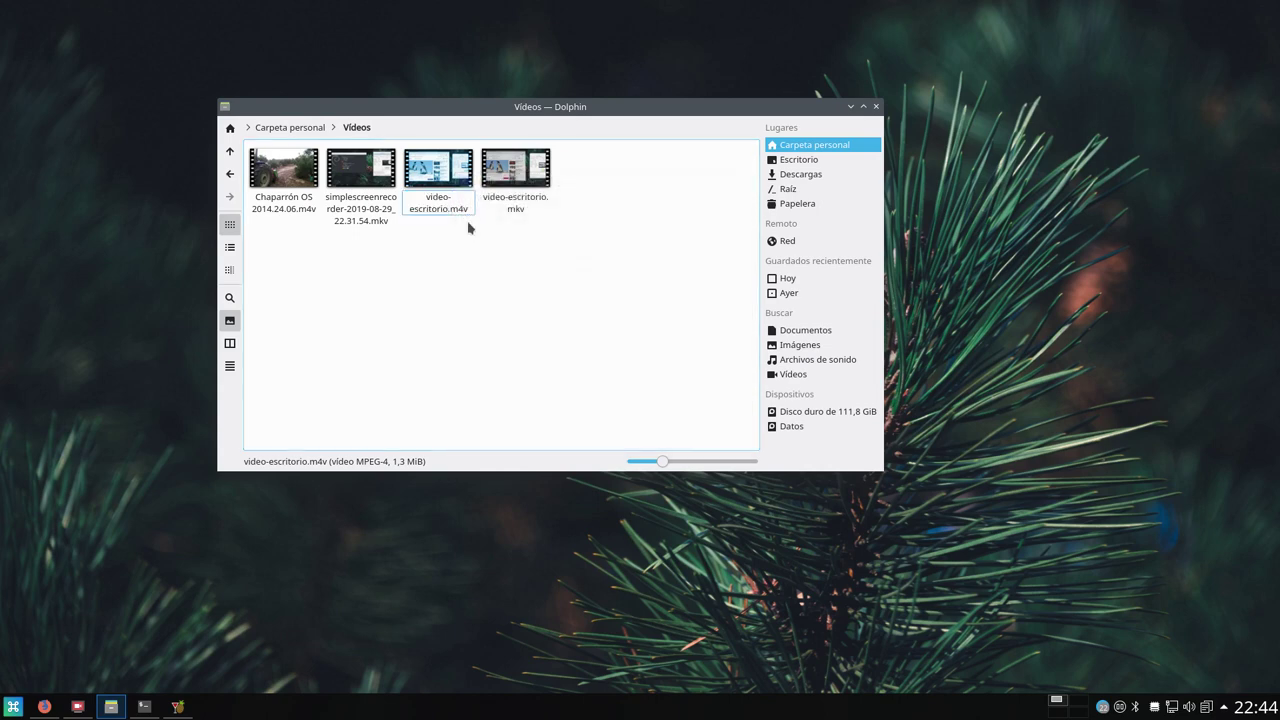
key("End")
key("BackSpace")
key("BackSpace")
type("p4")
key("Return")
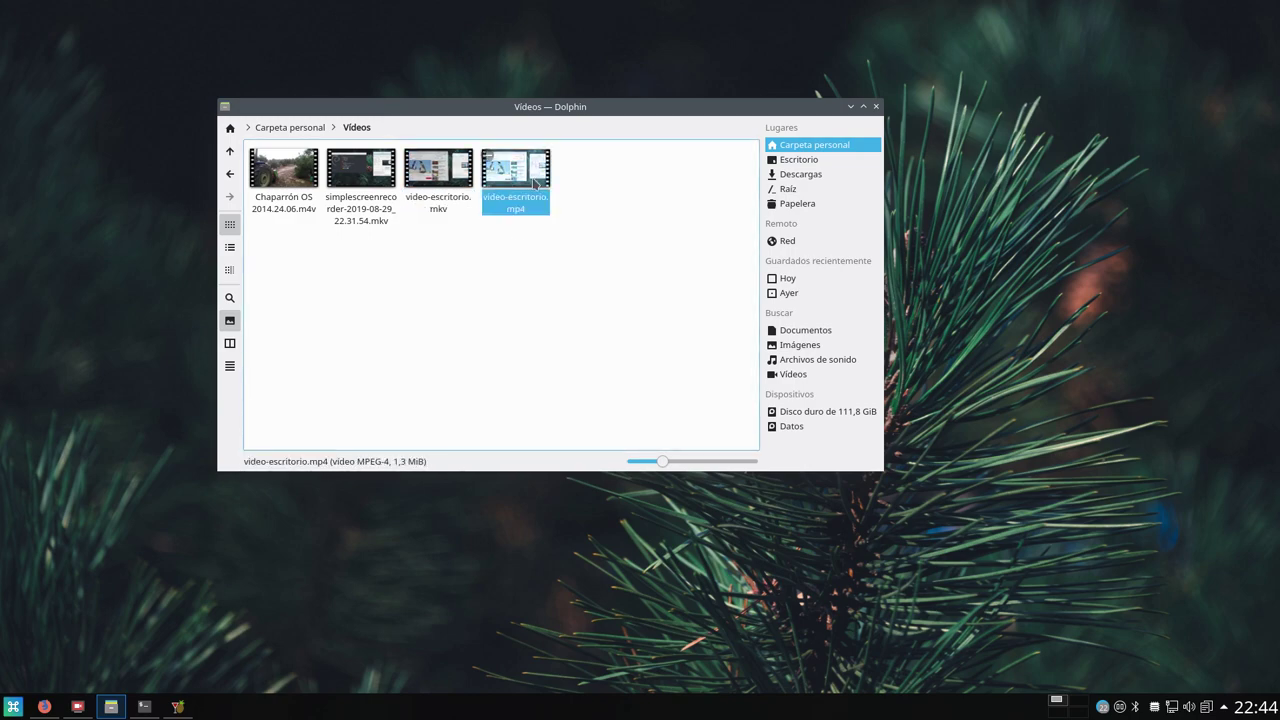
Switch to Firefox, attach video-escritorio.mp4 from the Vídeos folder to the draft tweet, and minimize the browser.
left_click(44, 706)
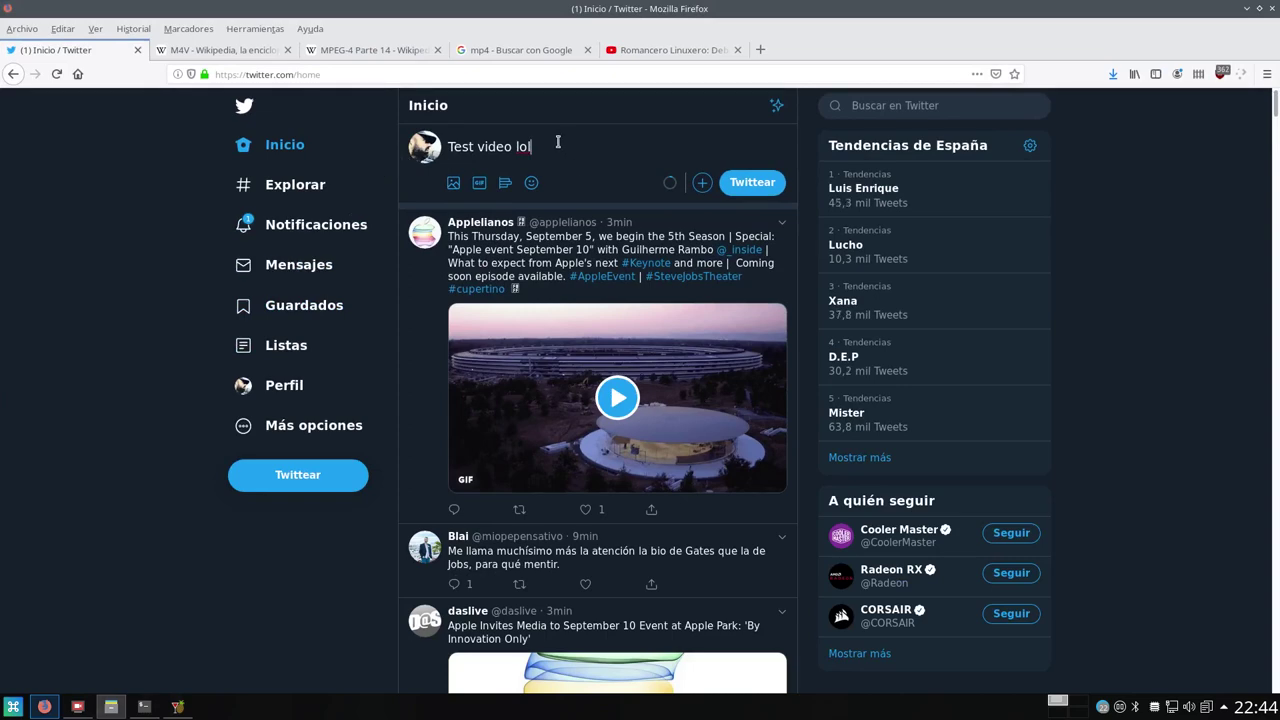
left_click(452, 185)
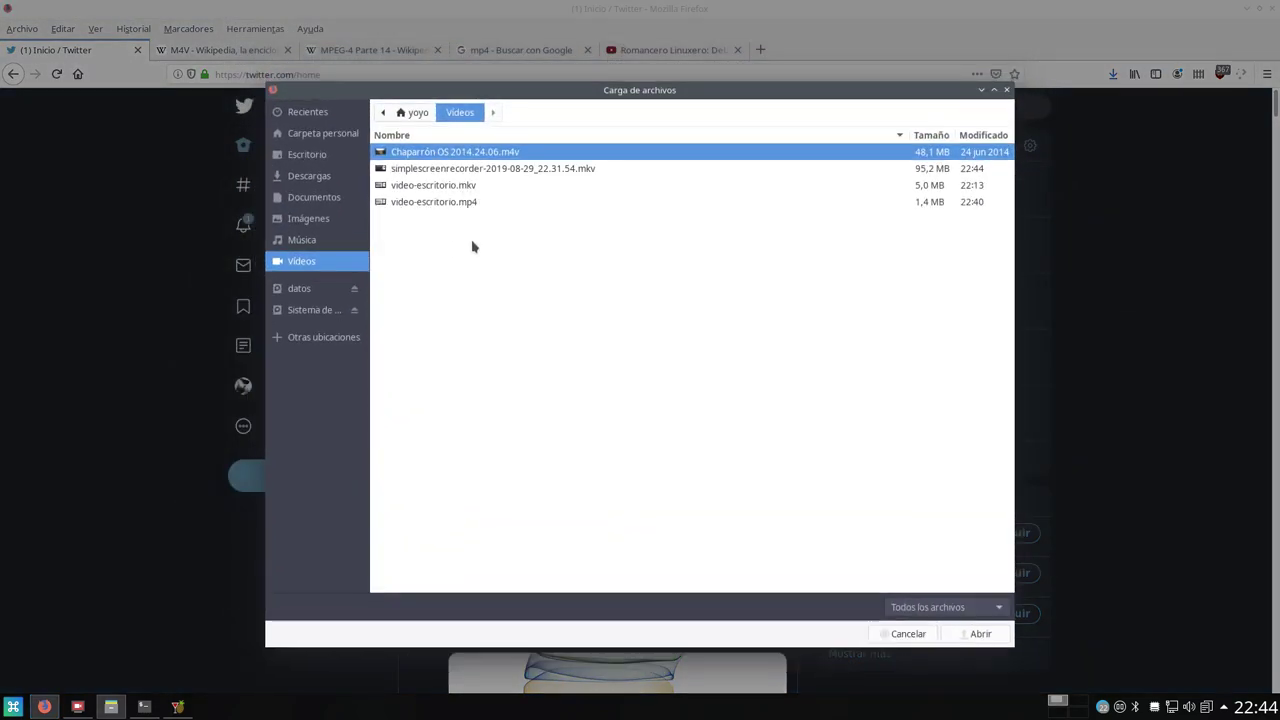
left_click(450, 204)
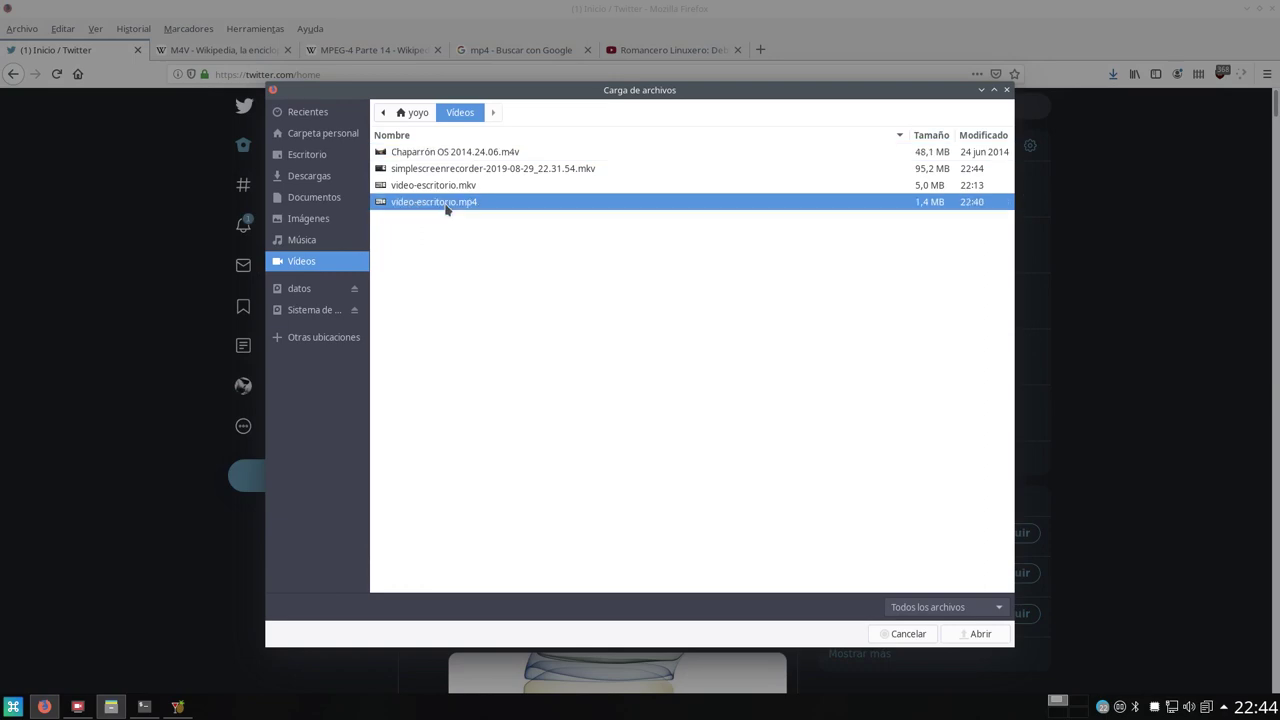
left_click(972, 634)
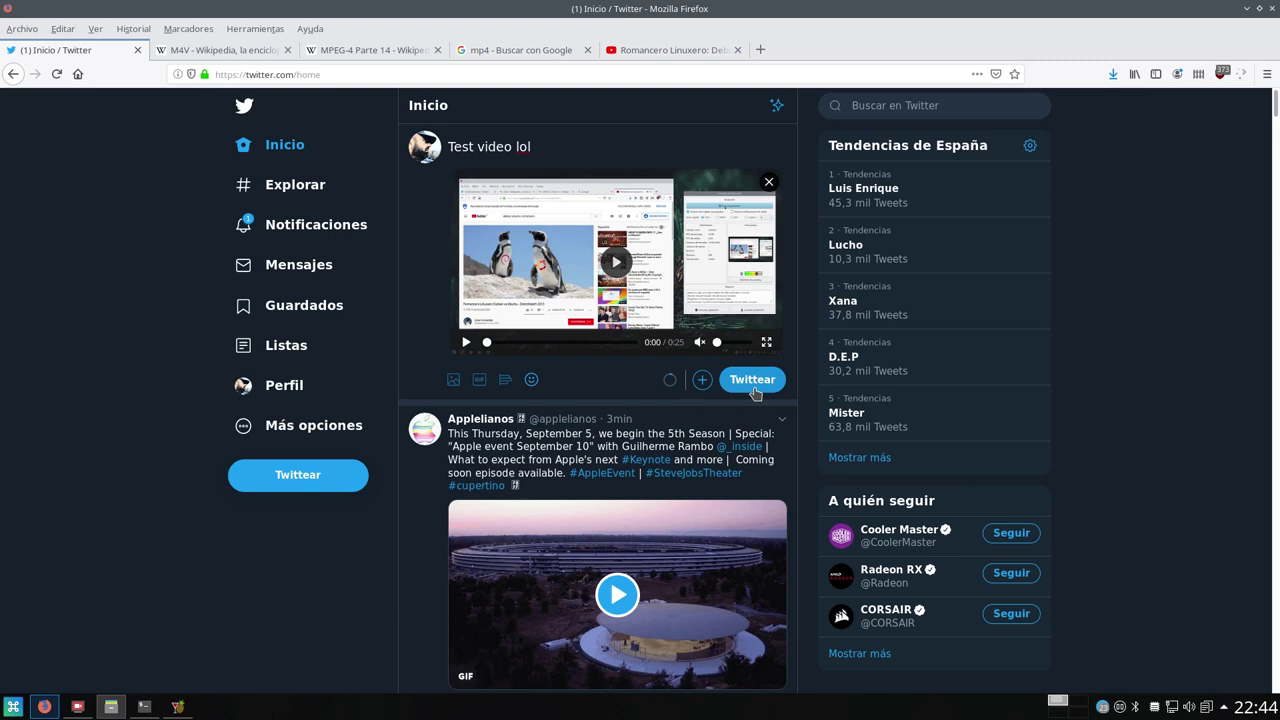
left_click(1244, 8)
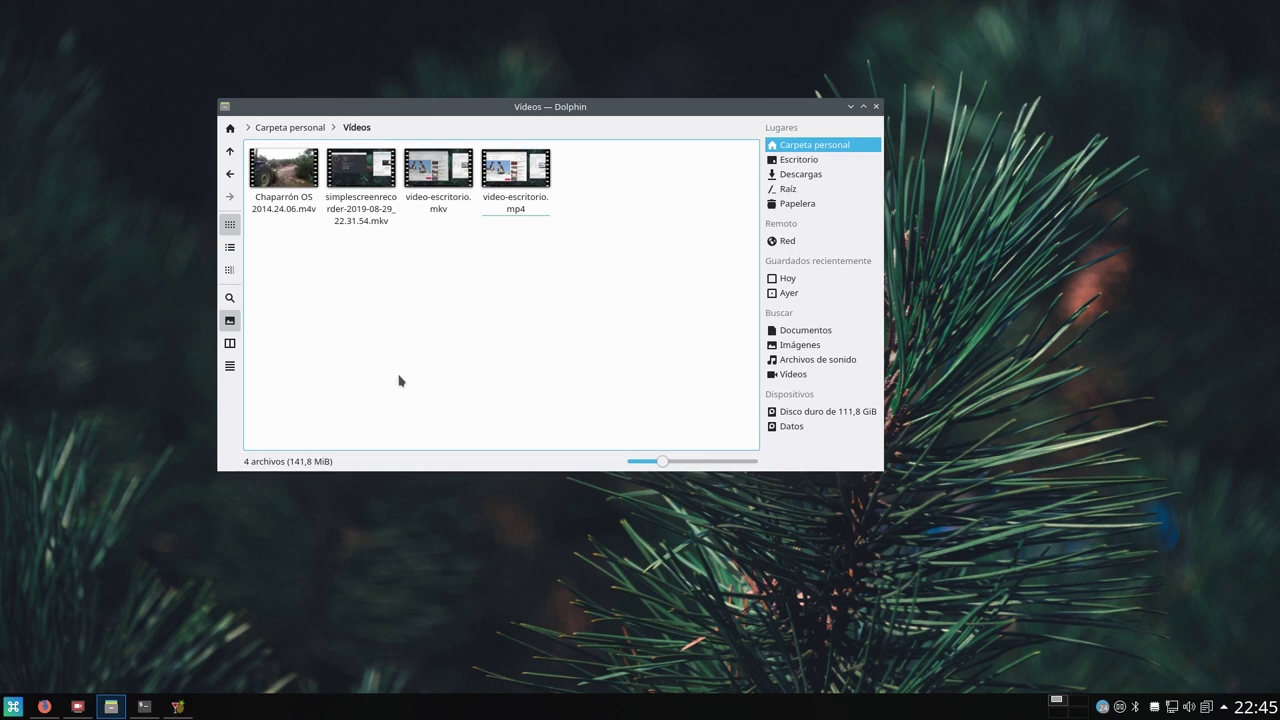
Switch to HandBrake to show the encoding summary of video-escritorio, and minimize it.
left_click(177, 706)
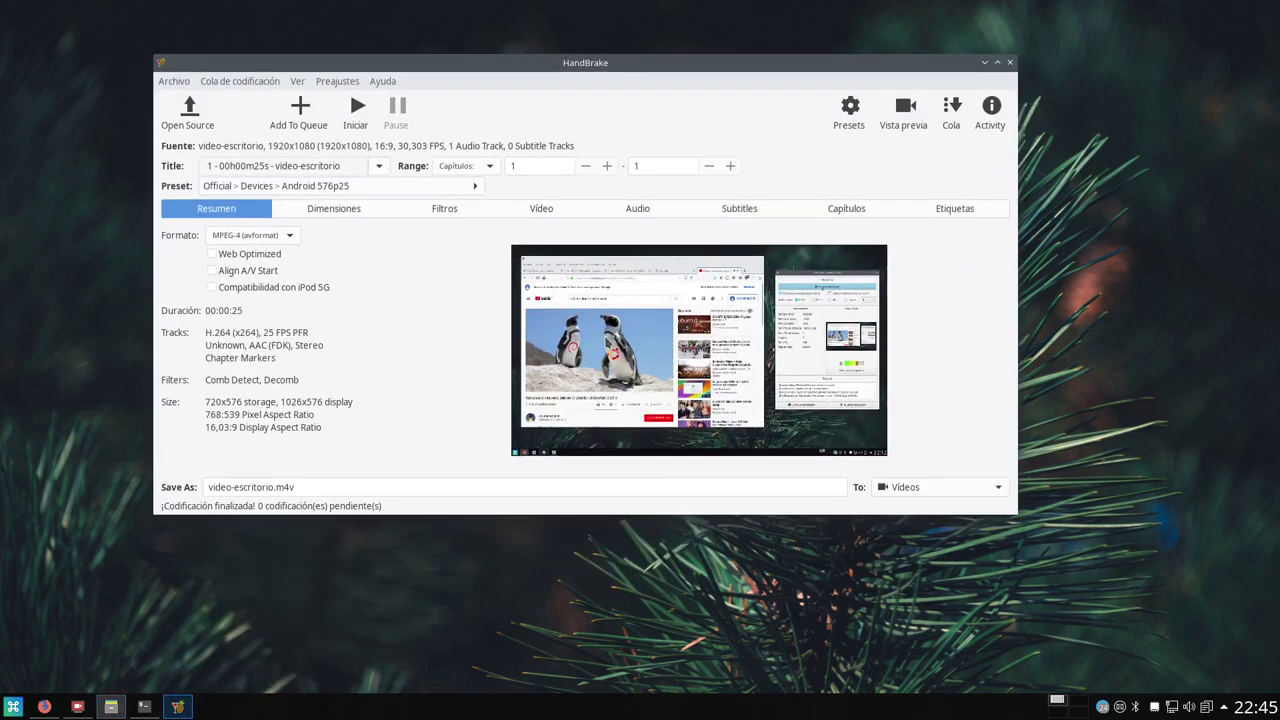
left_click(984, 63)
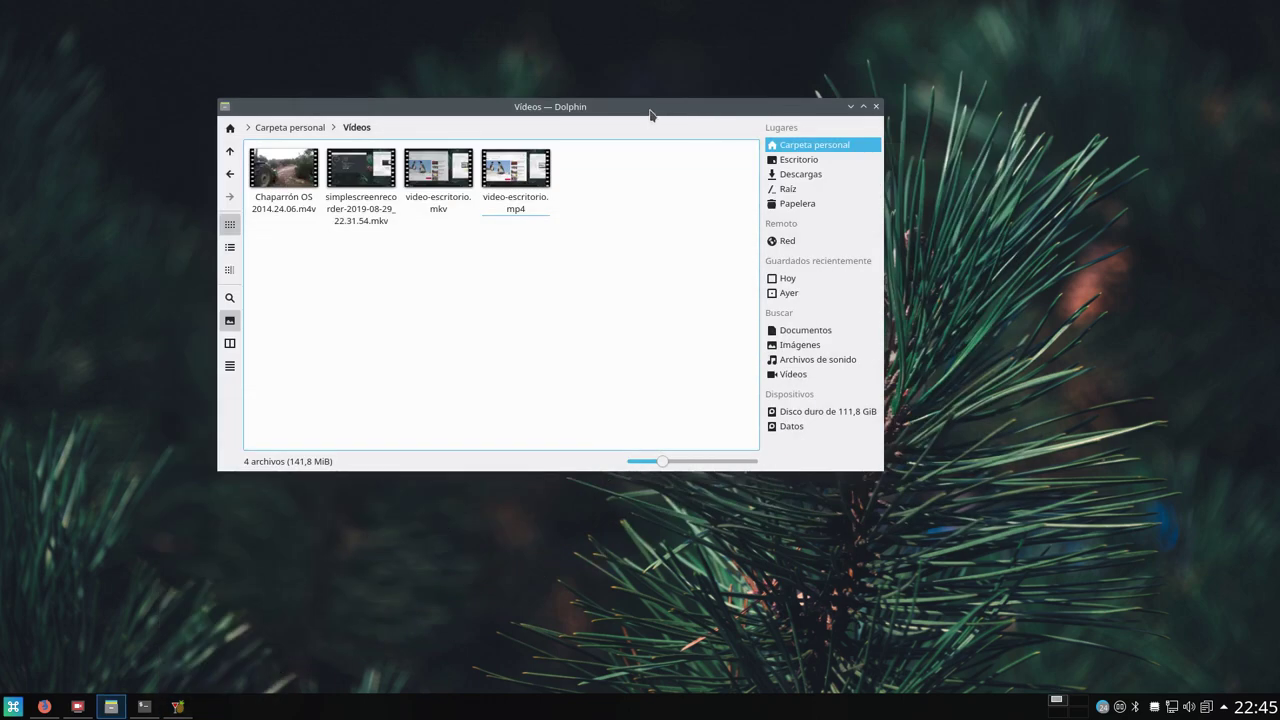
Move the Dolphin window aside on the desktop and bring up the SimpleScreenRecorder window.
left_click_drag(651, 112, 466, 80)
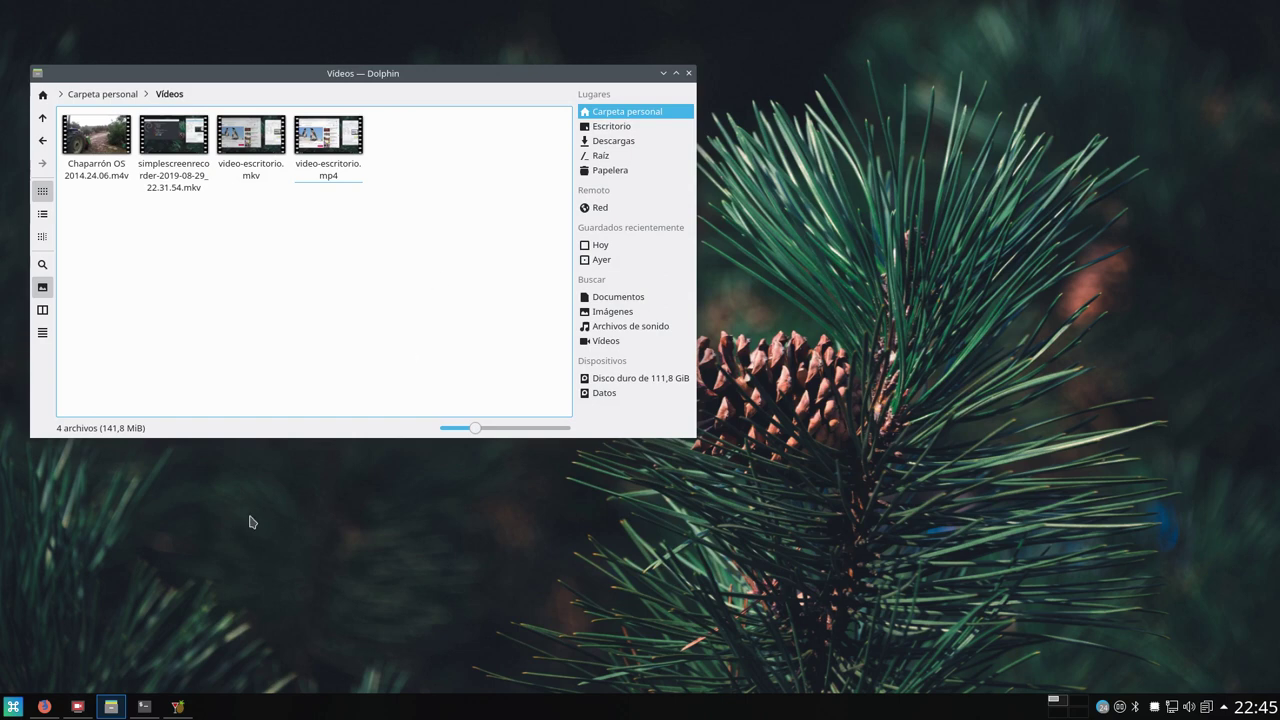
left_click(77, 706)
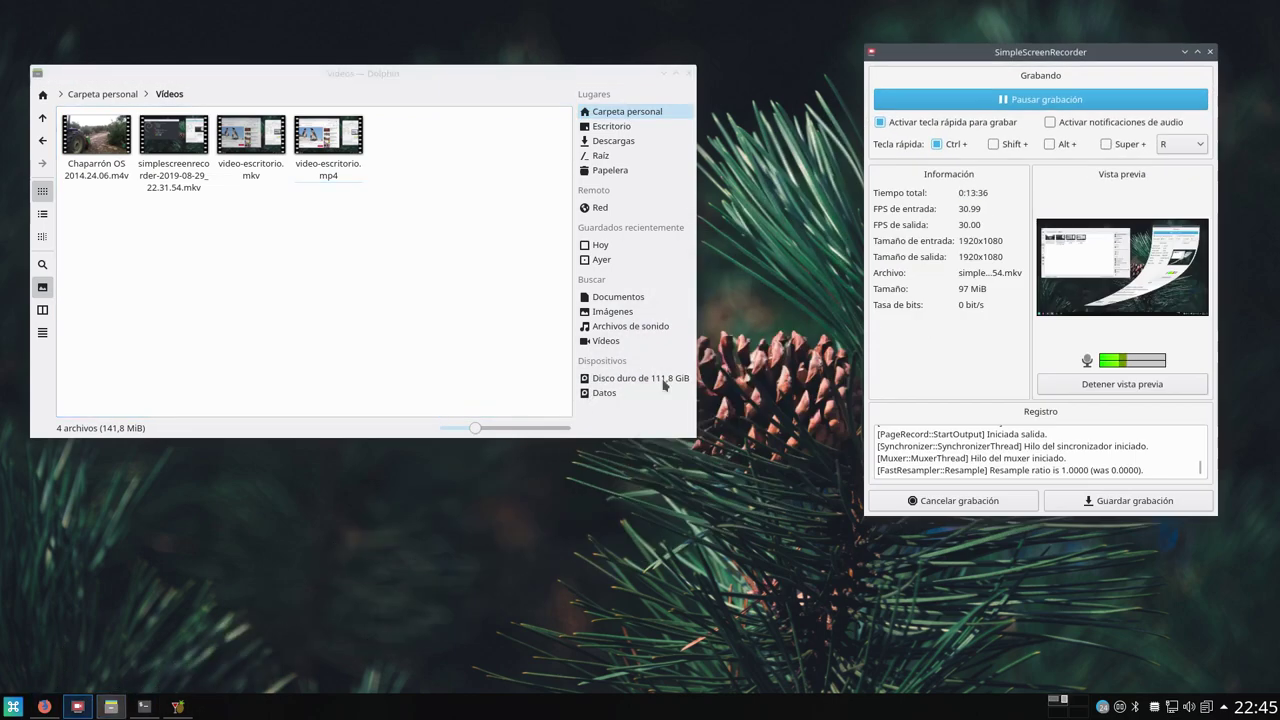